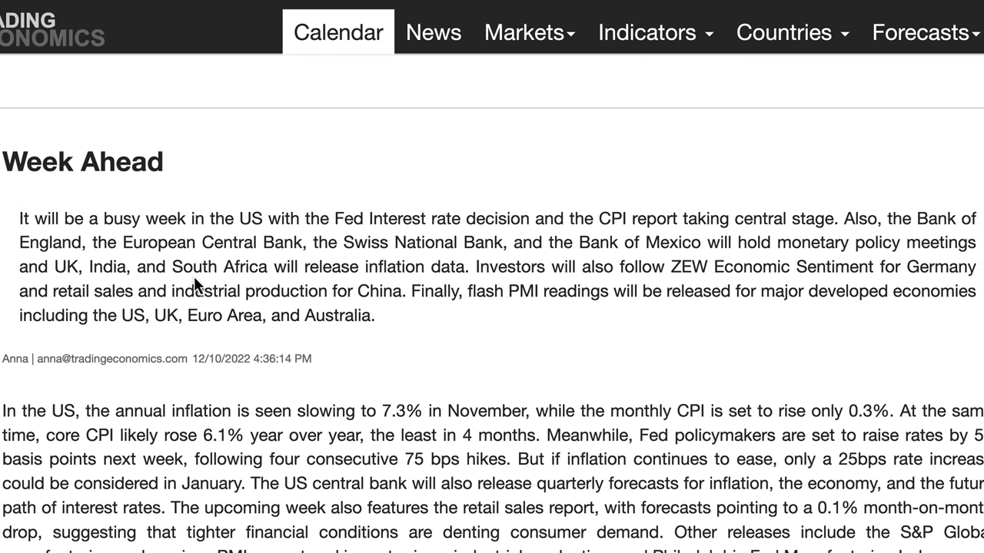
Read through the Week Ahead summary paragraph, highlighting its text from the first sentence to the last.
scroll(211, 330, "down", 5)
scroll(212, 331, "up", 5)
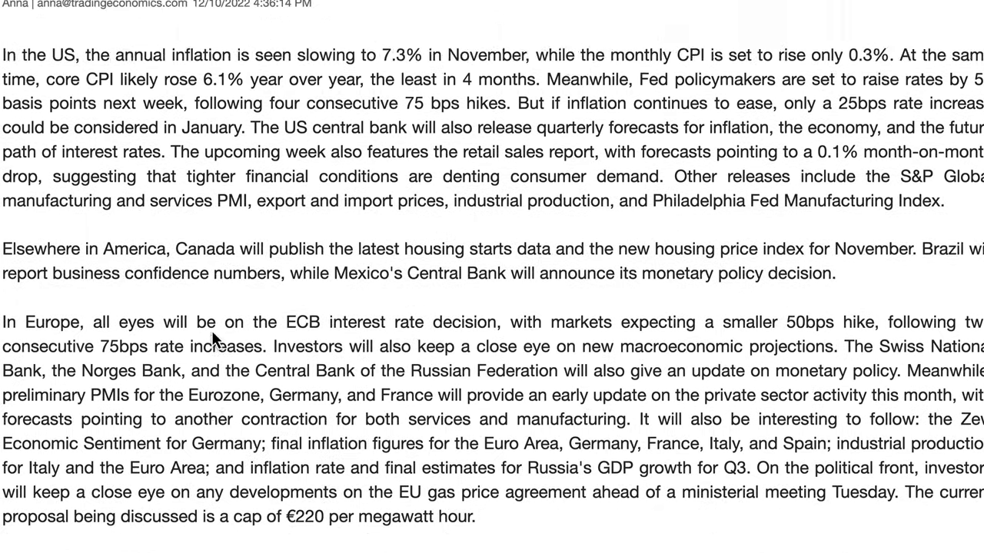
scroll(266, 239, "up", 2)
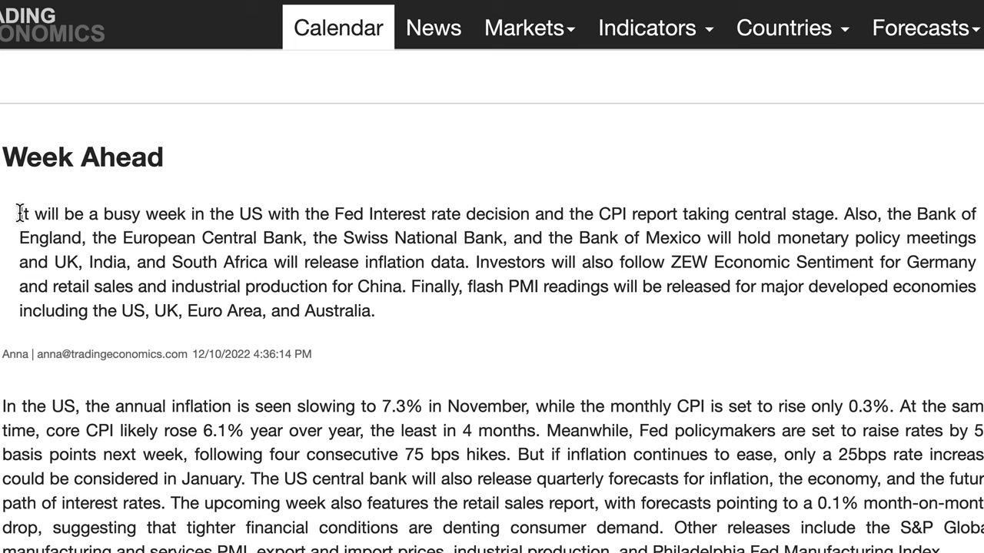
left_click_drag(94, 209, 411, 211)
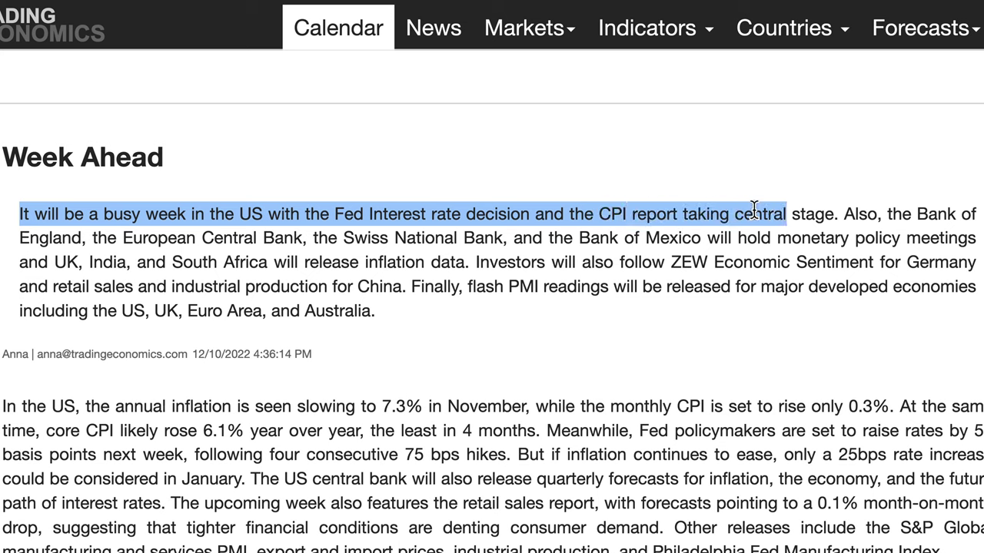
left_click_drag(813, 221, 223, 243)
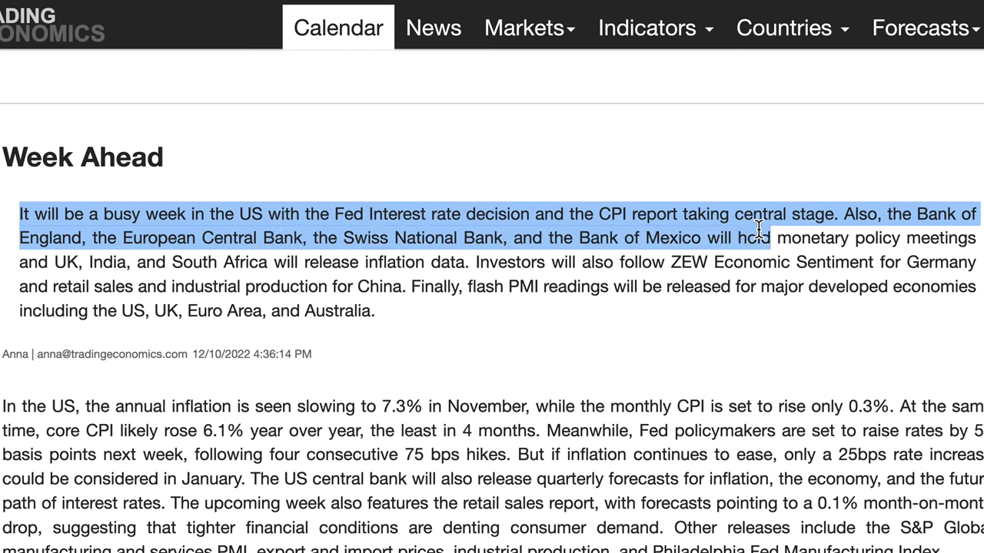
left_click_drag(703, 239, 179, 256)
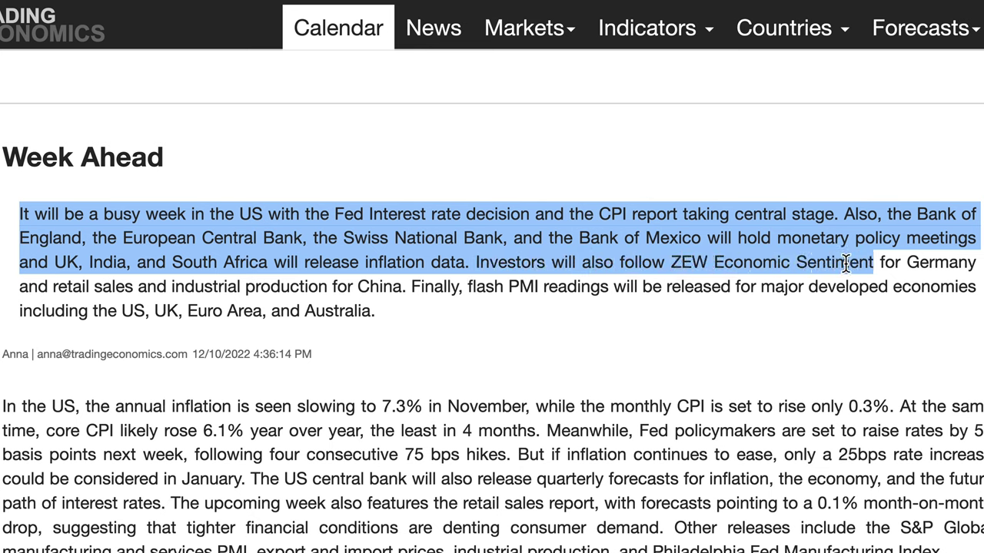
left_click_drag(845, 262, 198, 283)
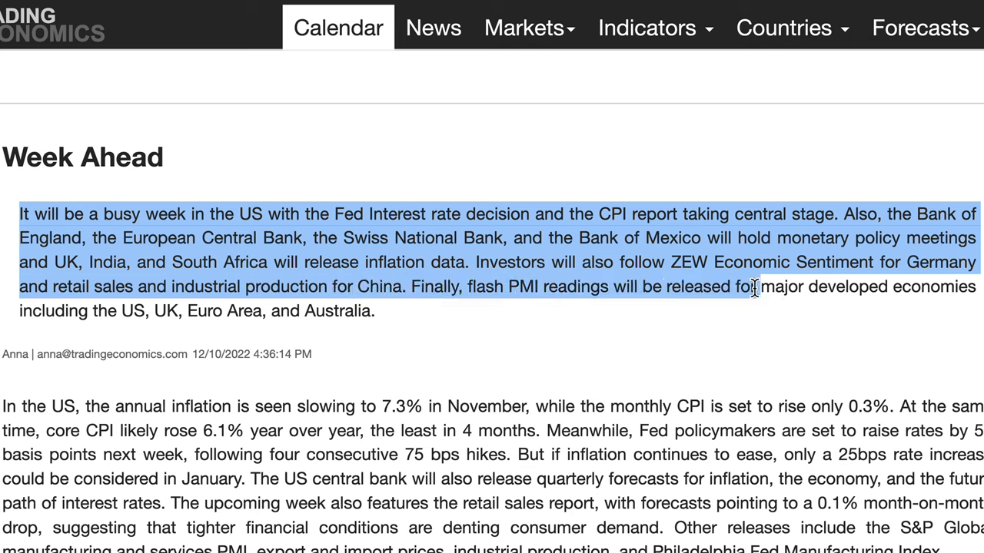
left_click_drag(895, 290, 335, 311)
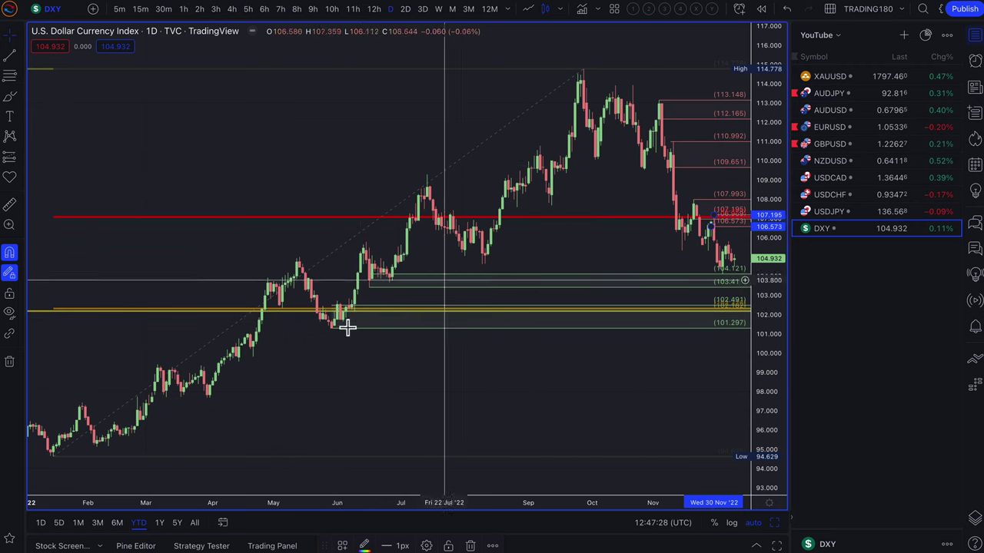
On the TradingView DXY daily chart, brush a circle around the May 2021 low and an arrow from it up to the September 2022 high.
mouse_move(311, 468)
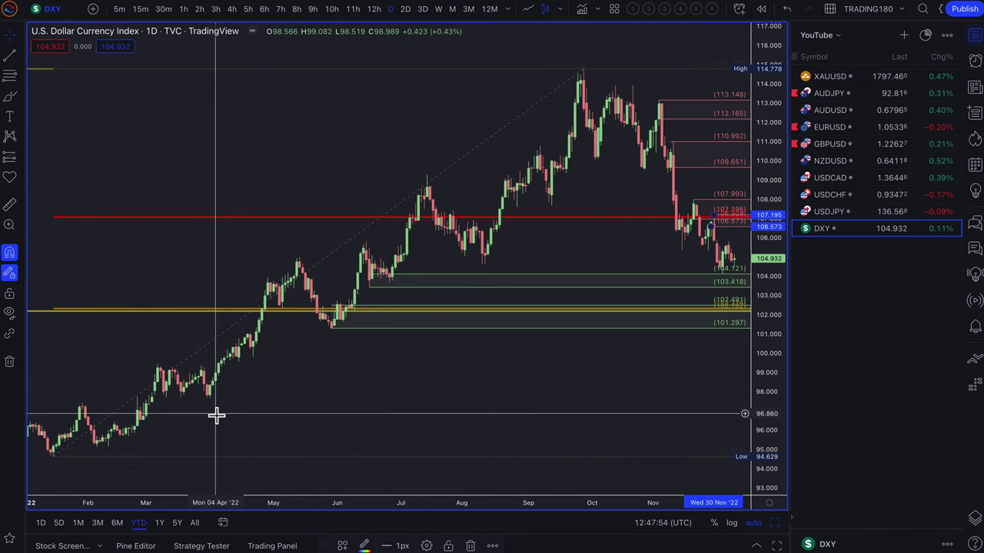
scroll(216, 415, "down", 10)
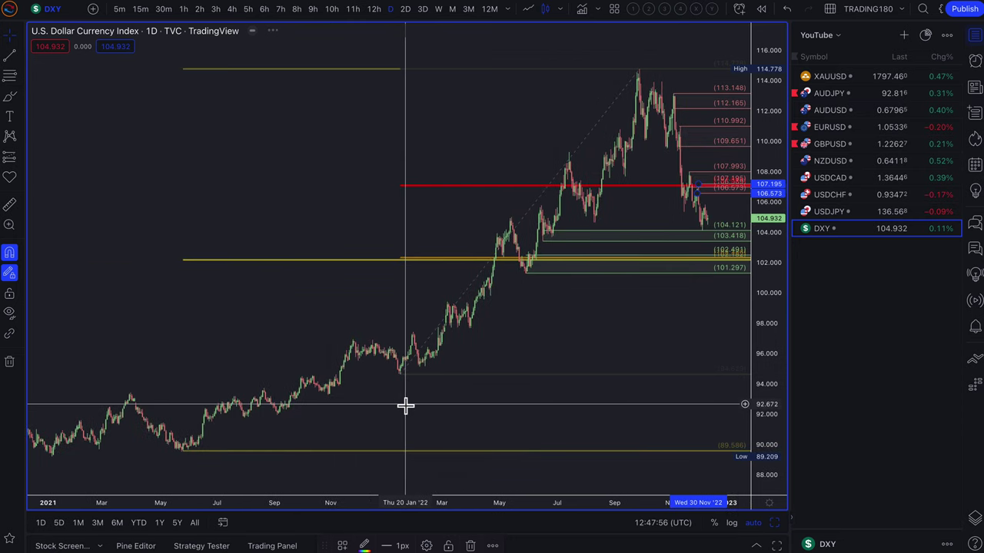
scroll(369, 409, "up", 2)
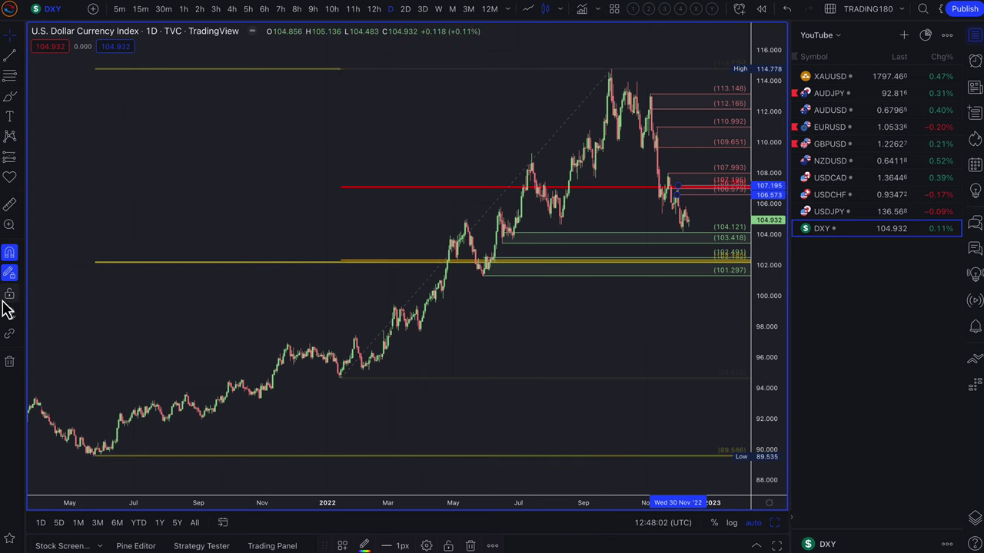
scroll(176, 211, "down", 2)
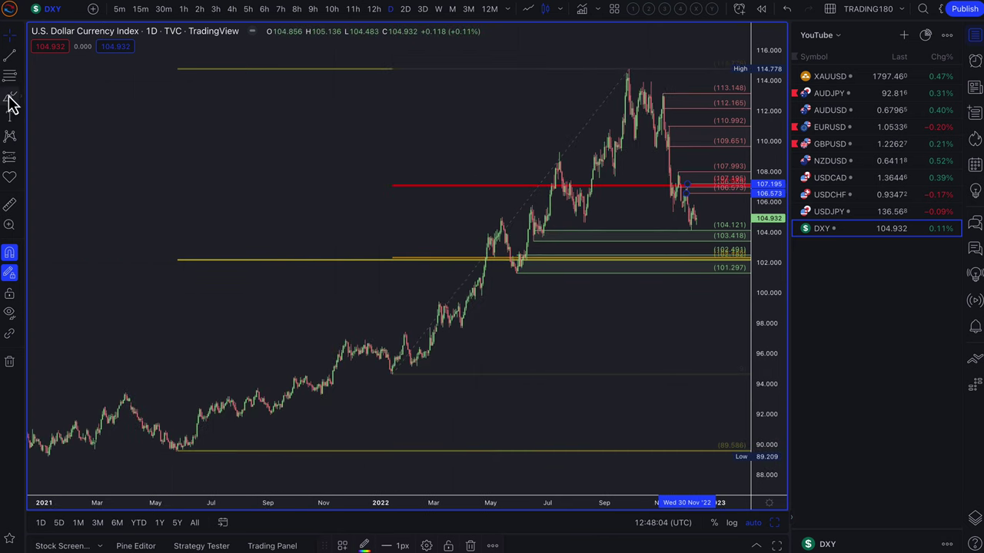
scroll(269, 438, "down", 1)
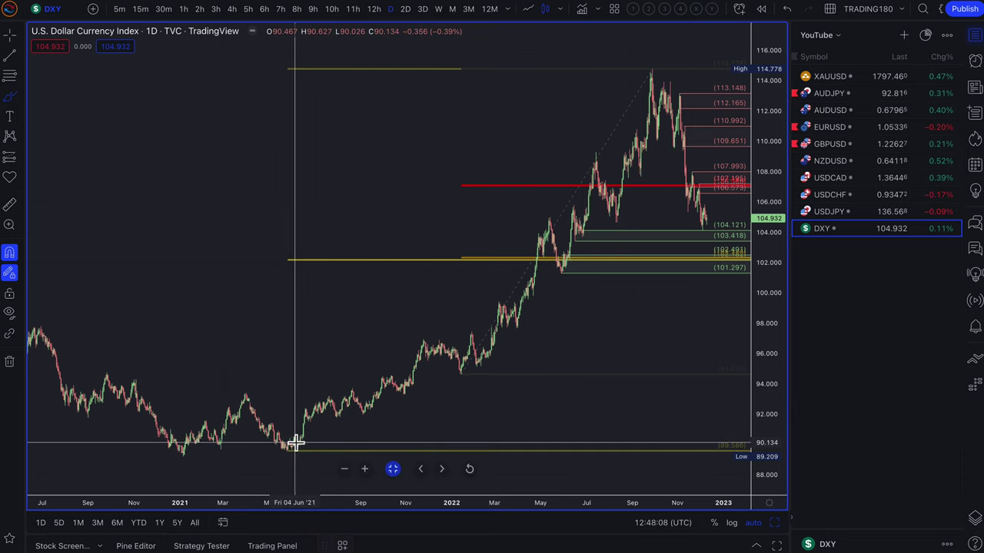
left_click_drag(300, 441, 309, 468)
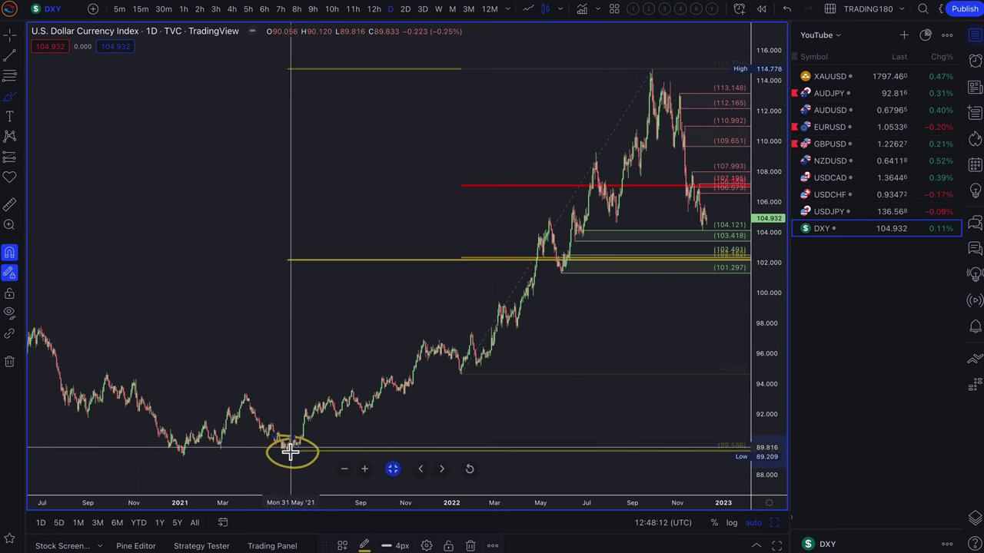
mouse_move(288, 451)
left_mouse_down()
mouse_move(581, 127)
mouse_move(654, 73)
mouse_move(615, 77)
left_mouse_up()
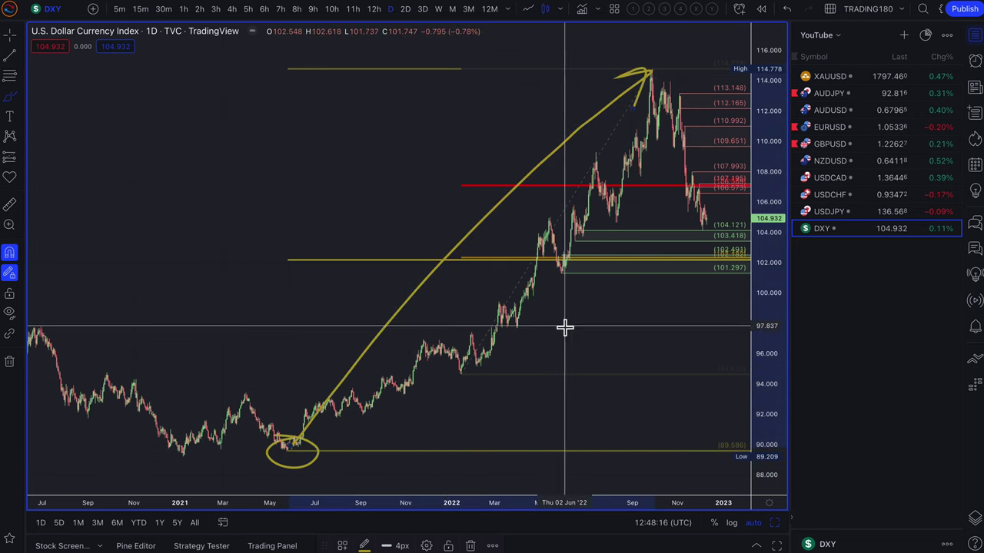
Handwrite "Cheap" along the lower yellow line, beside the circled May 2021 low.
scroll(566, 326, "right", 3)
scroll(564, 327, "up", 2)
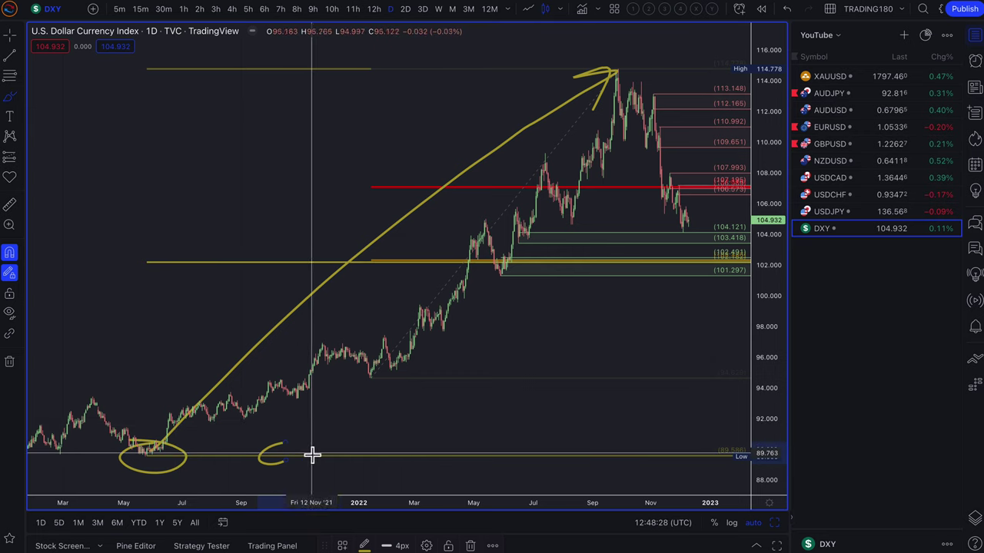
mouse_move(297, 438)
left_mouse_down()
mouse_move(303, 455)
mouse_move(340, 470)
mouse_move(384, 468)
mouse_move(402, 433)
mouse_move(361, 453)
left_mouse_up()
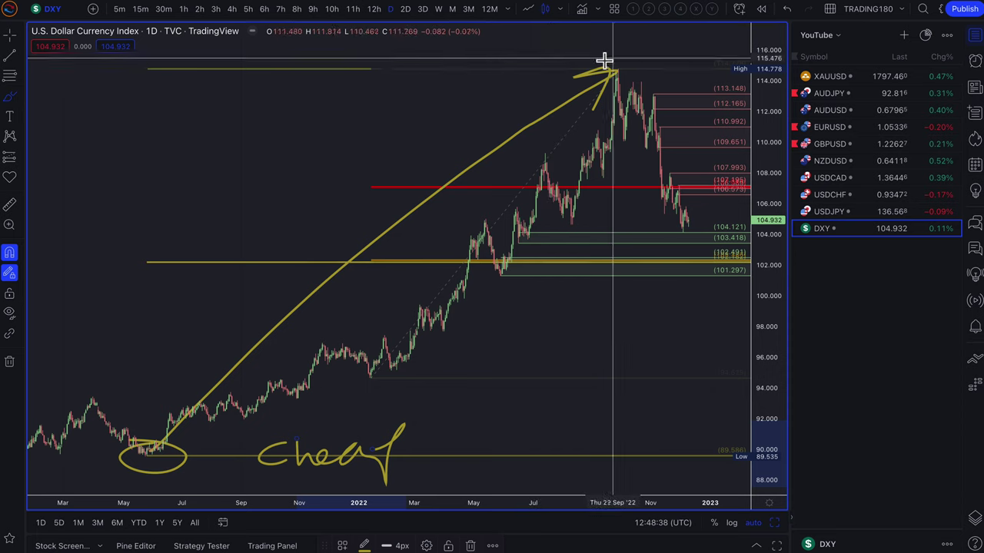
Mark the September 2022 high with a handwritten "E" and a rising arrow beyond it, and write "fv" on the yellow middle line.
mouse_move(553, 50)
left_mouse_down()
mouse_move(565, 75)
mouse_move(588, 66)
mouse_move(553, 62)
mouse_move(617, 60)
left_mouse_up()
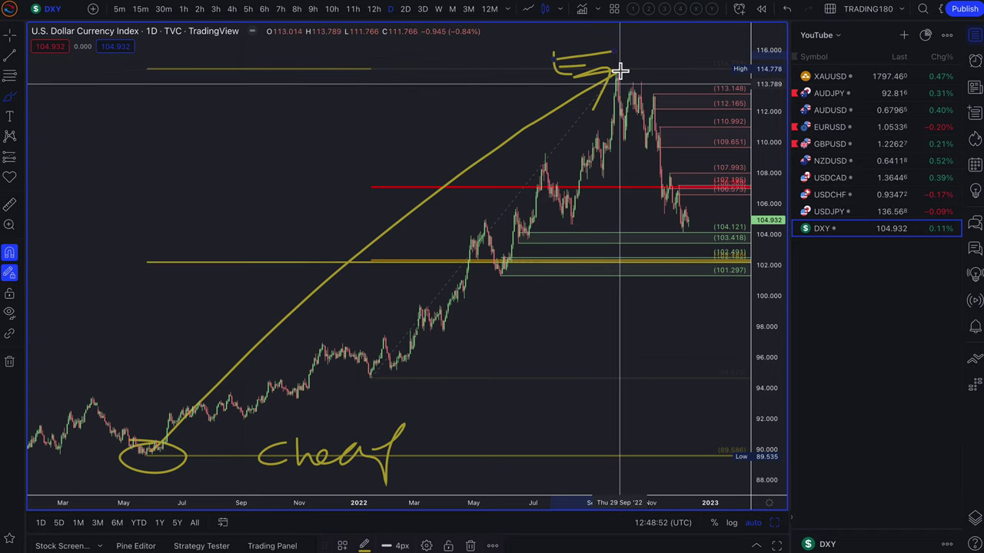
mouse_move(620, 71)
left_mouse_down()
mouse_move(632, 77)
mouse_move(650, 33)
mouse_move(665, 43)
left_mouse_up()
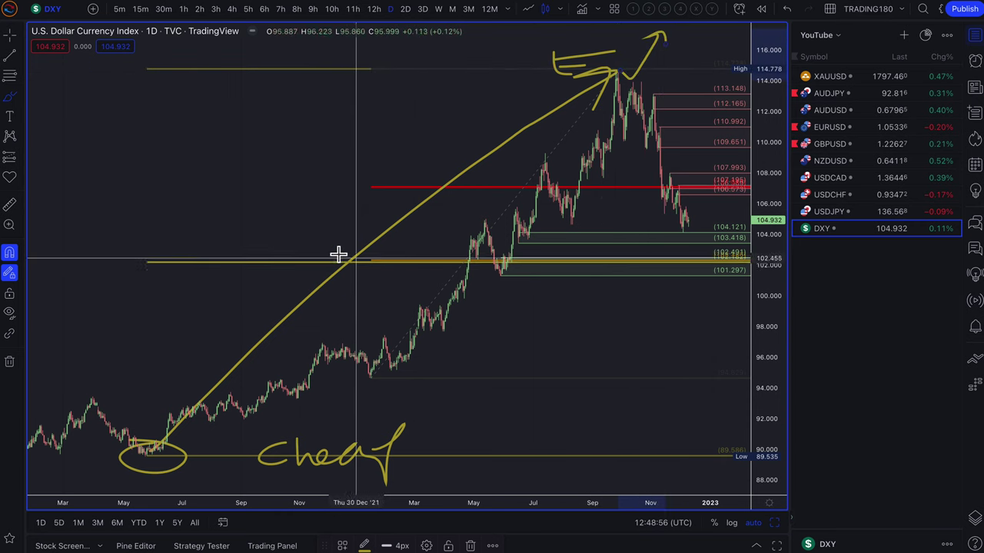
mouse_move(269, 237)
left_mouse_down()
mouse_move(262, 288)
mouse_move(282, 267)
mouse_move(305, 278)
mouse_move(325, 246)
left_mouse_up()
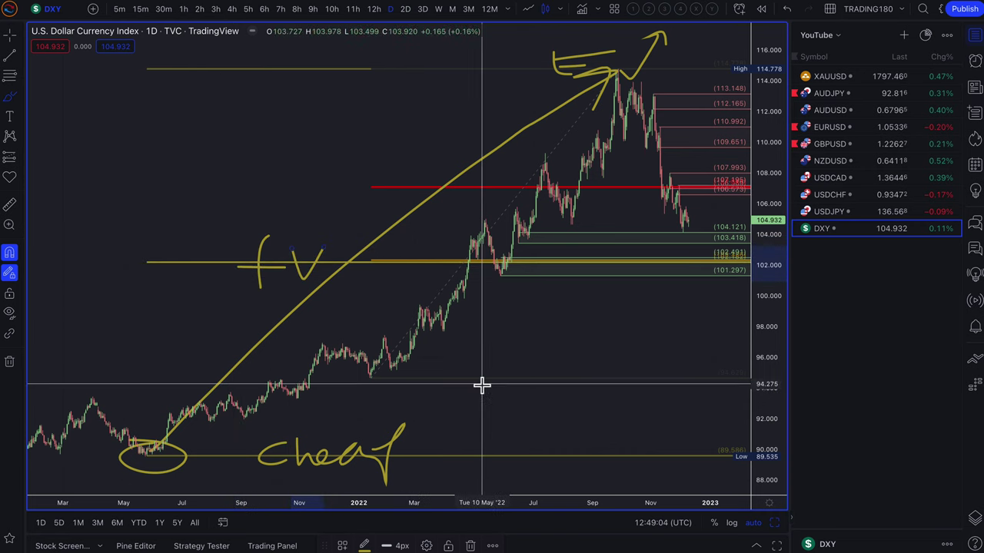
Show the year-to-date range and circle the January 2022 low and the September 2022 high.
scroll(482, 384, "up", 1)
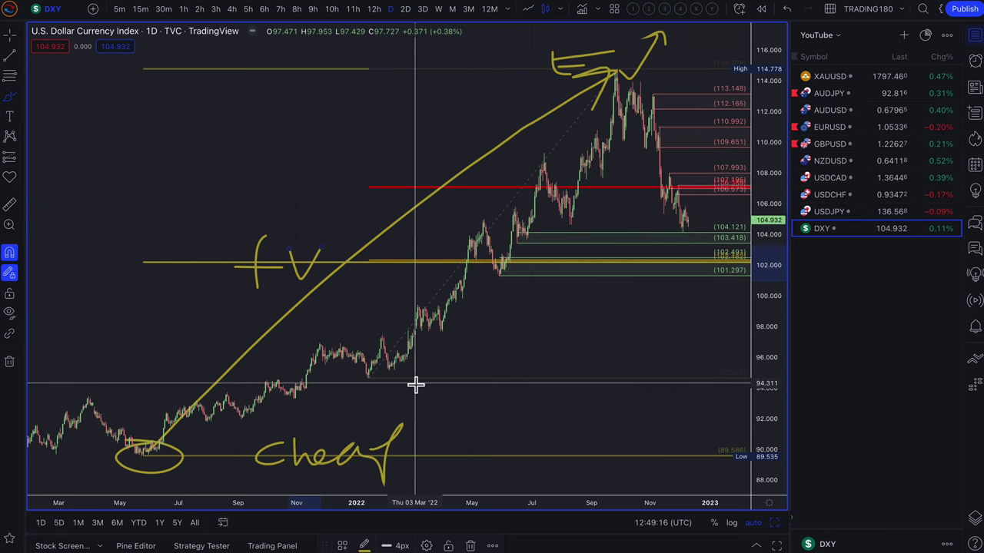
scroll(415, 384, "up", 6)
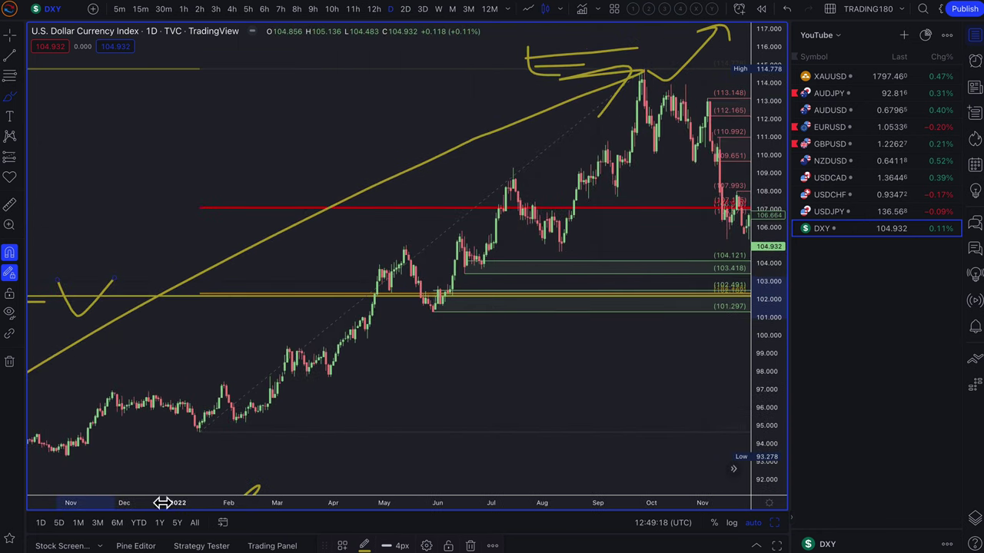
left_click(139, 525)
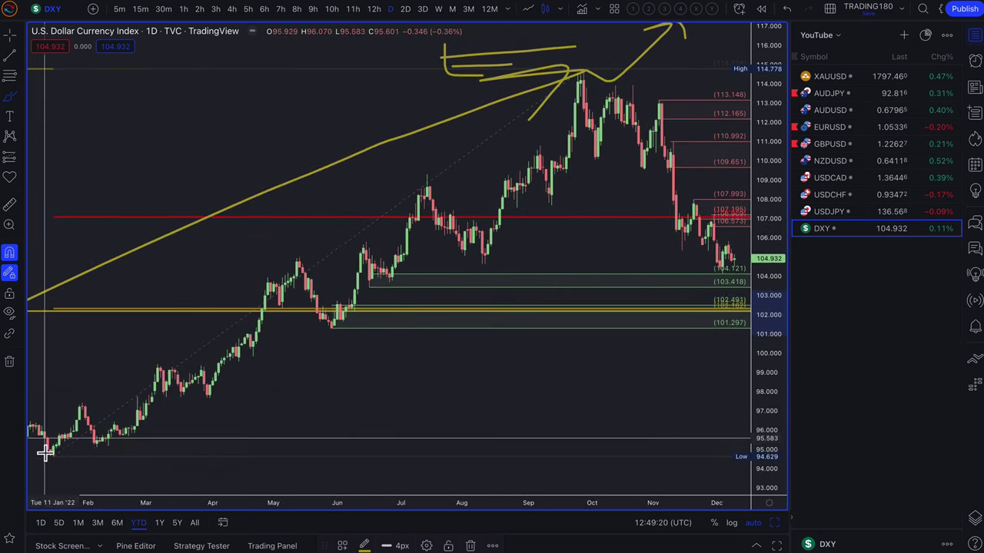
mouse_move(43, 453)
left_mouse_down()
mouse_move(77, 461)
mouse_move(48, 444)
left_mouse_up()
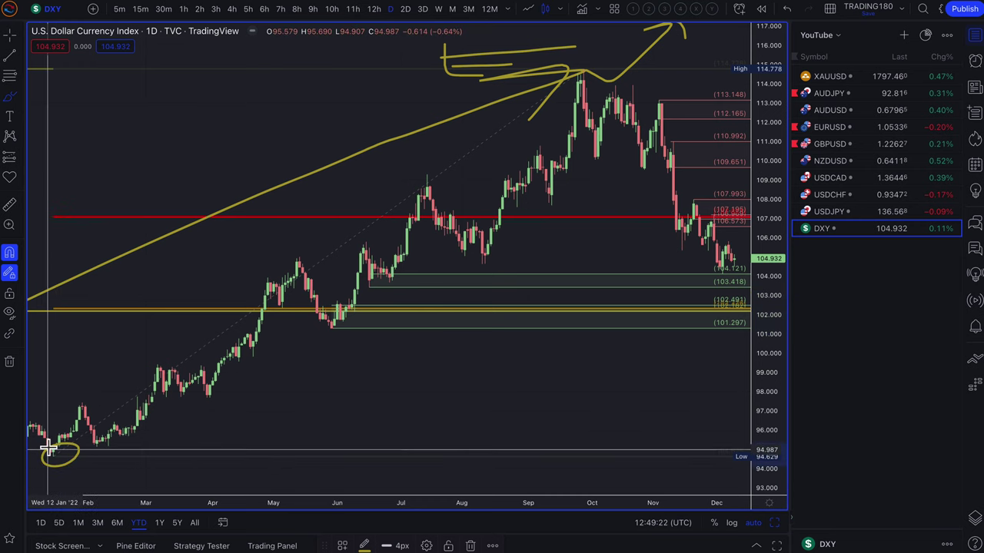
left_click_drag(579, 70, 593, 66)
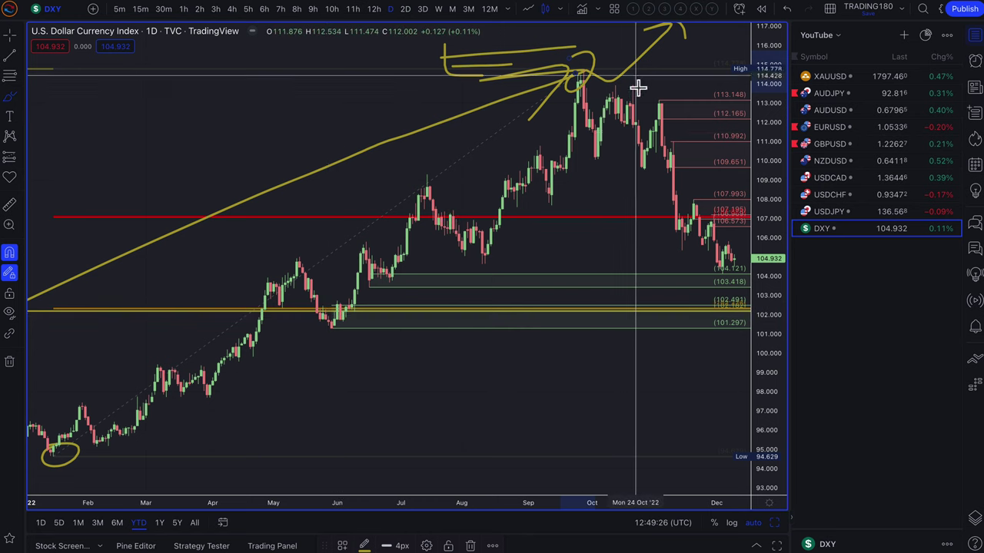
Handwrite "38.2" over the thick red line and encircle it, and draw a larger circle around the September 2022 high.
scroll(666, 255, "down", 1)
scroll(666, 254, "down", 4)
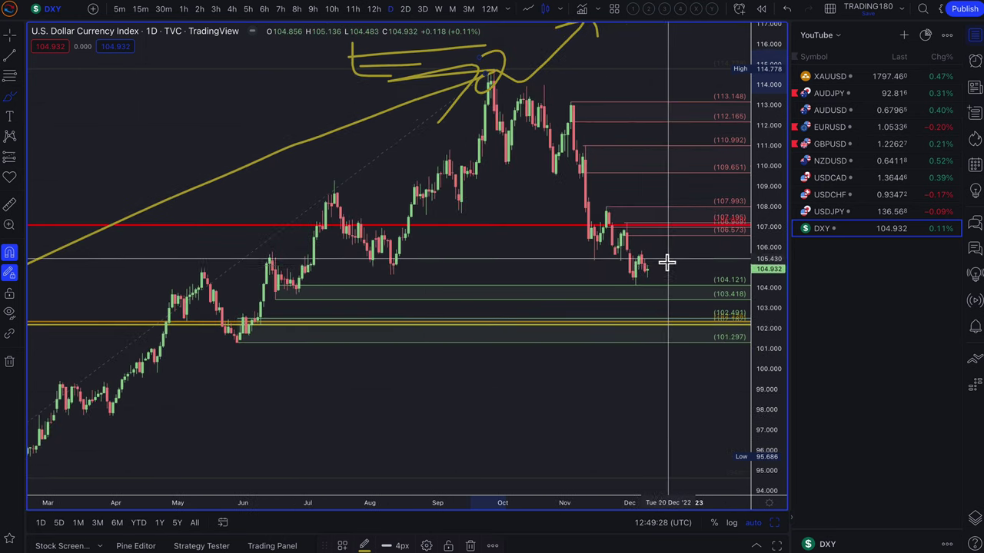
scroll(669, 275, "down", 2)
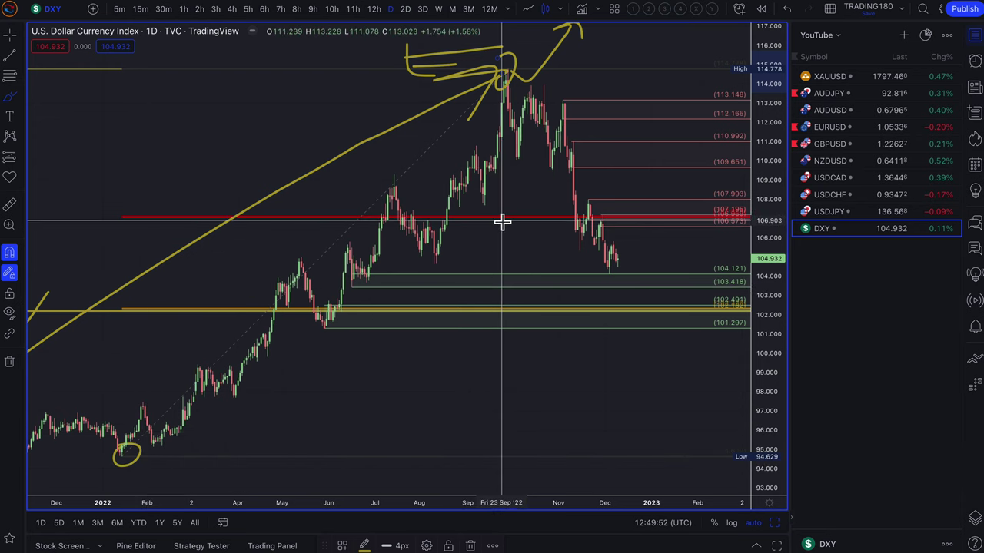
left_click_drag(108, 180, 123, 222)
mouse_move(169, 189)
left_mouse_down()
mouse_move(204, 170)
mouse_move(256, 227)
left_mouse_up()
left_click(208, 216)
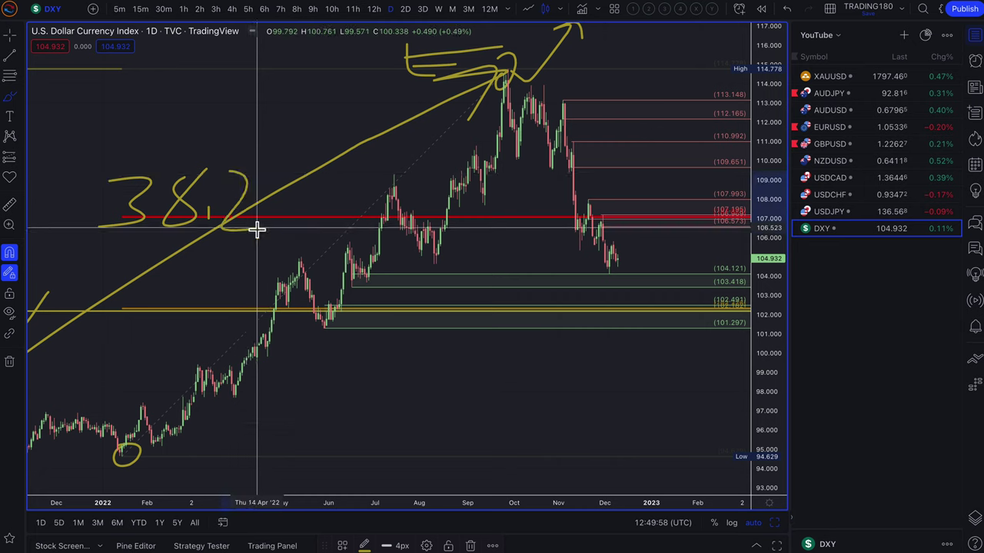
mouse_move(231, 146)
left_mouse_down()
mouse_move(156, 151)
mouse_move(269, 245)
mouse_move(315, 176)
left_mouse_up()
left_click_drag(521, 40, 505, 100)
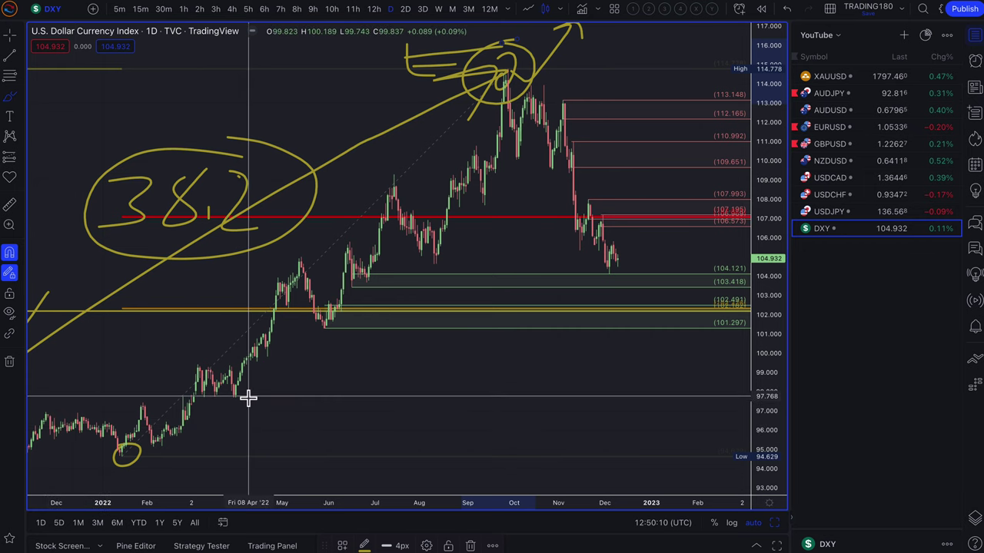
Circle the successive higher swing lows of the 2022 uptrend, up to the August low.
scroll(251, 396, "down", 1)
scroll(250, 396, "up", 3)
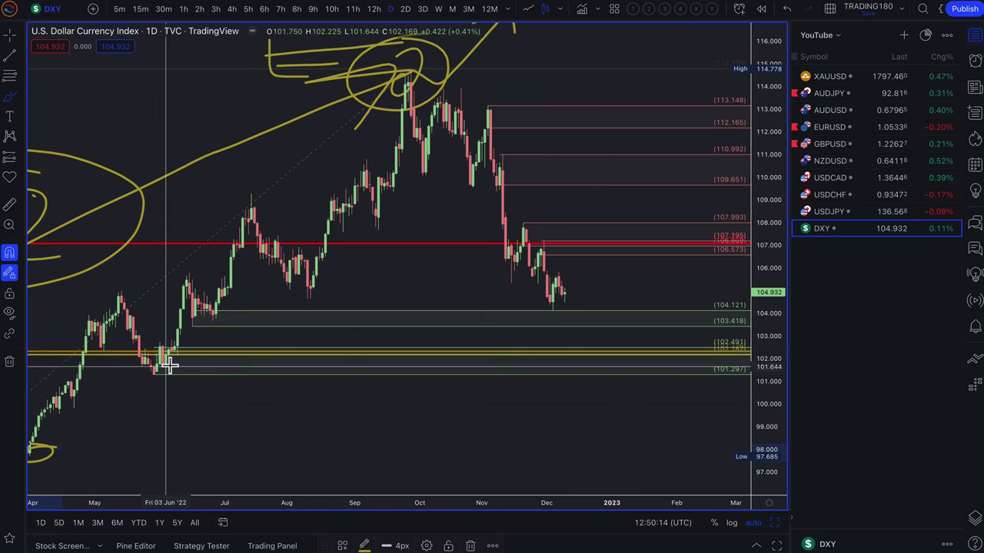
mouse_move(301, 292)
left_mouse_down()
mouse_move(301, 312)
mouse_move(308, 301)
left_mouse_up()
Encircle the "E" beside the September 2022 high and draw a second circle around "38.2".
scroll(318, 361, "down", 3)
scroll(319, 362, "down", 5)
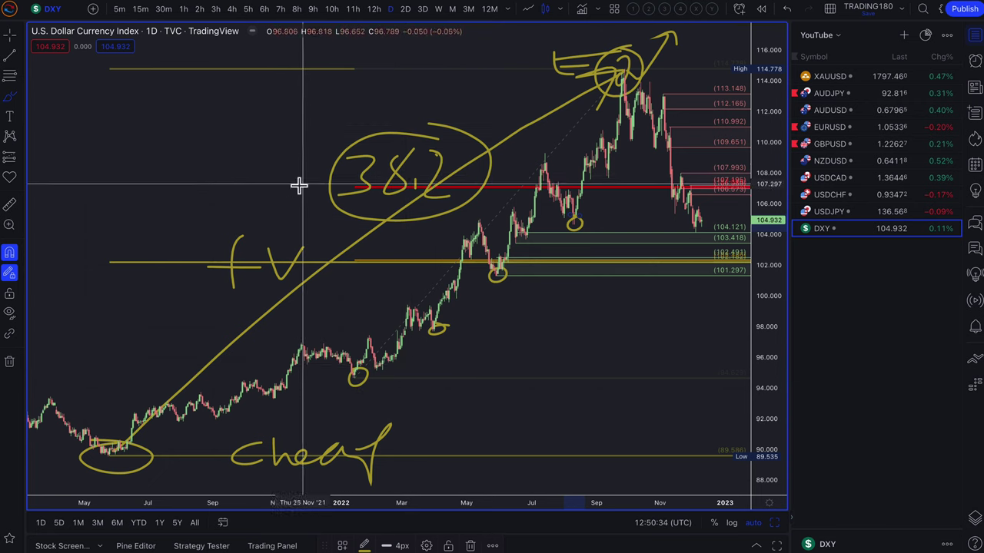
left_click_drag(551, 52, 592, 33)
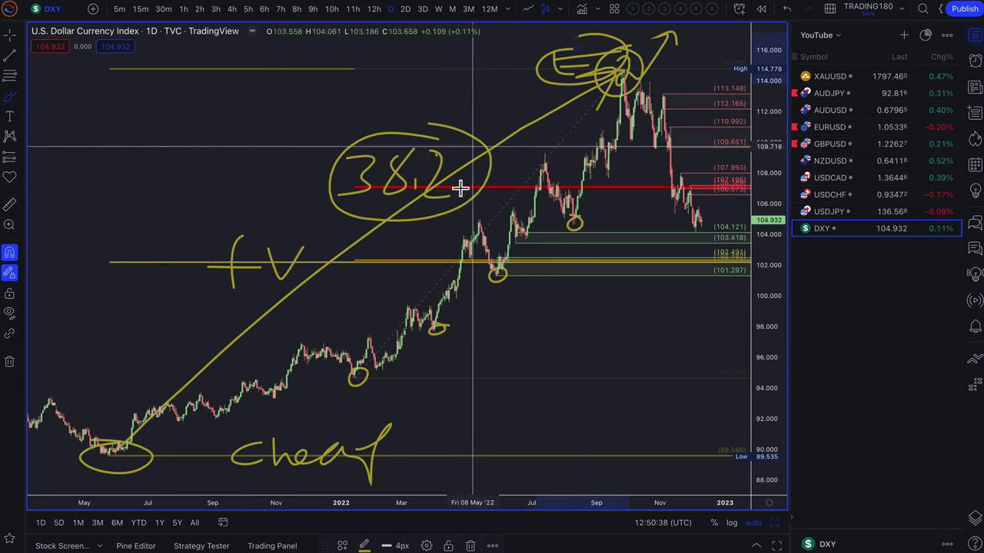
left_click_drag(415, 128, 323, 192)
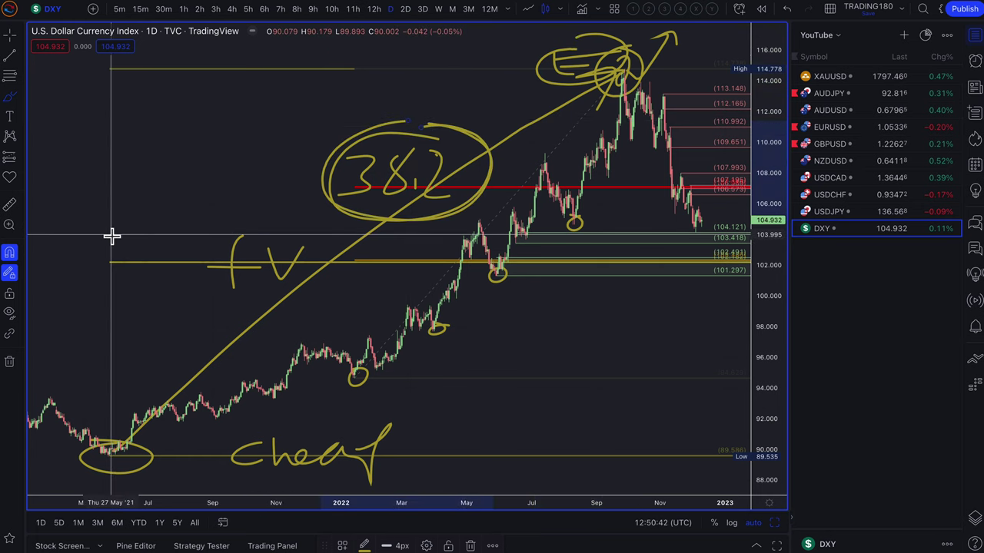
Handwrite "61.8" on the yellow middle line just before "fv" and draw a circle around it.
mouse_move(135, 265)
left_mouse_down()
mouse_move(115, 263)
mouse_move(144, 285)
left_mouse_up()
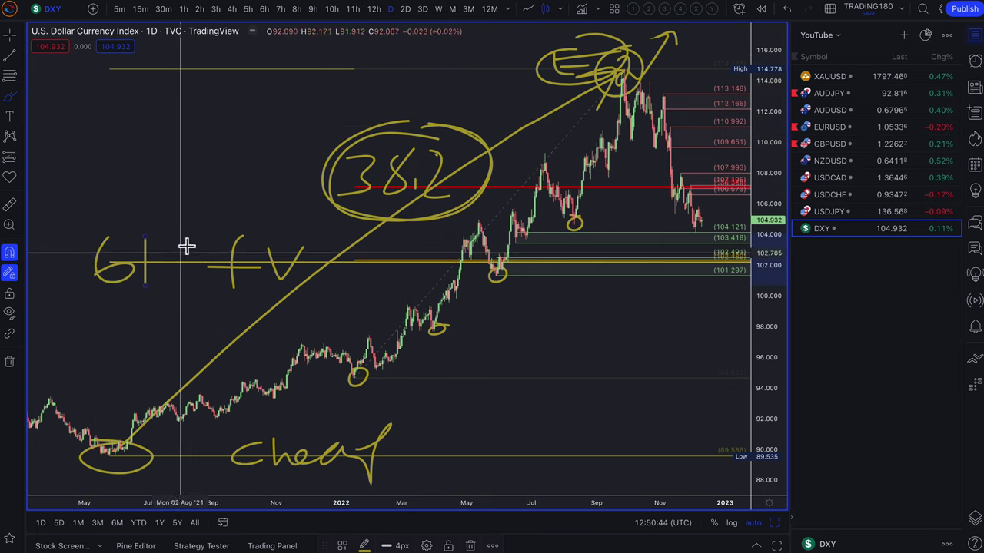
left_click(162, 282)
mouse_move(192, 246)
left_mouse_down()
mouse_move(176, 281)
mouse_move(184, 235)
mouse_move(123, 219)
mouse_move(146, 306)
mouse_move(235, 230)
left_mouse_up()
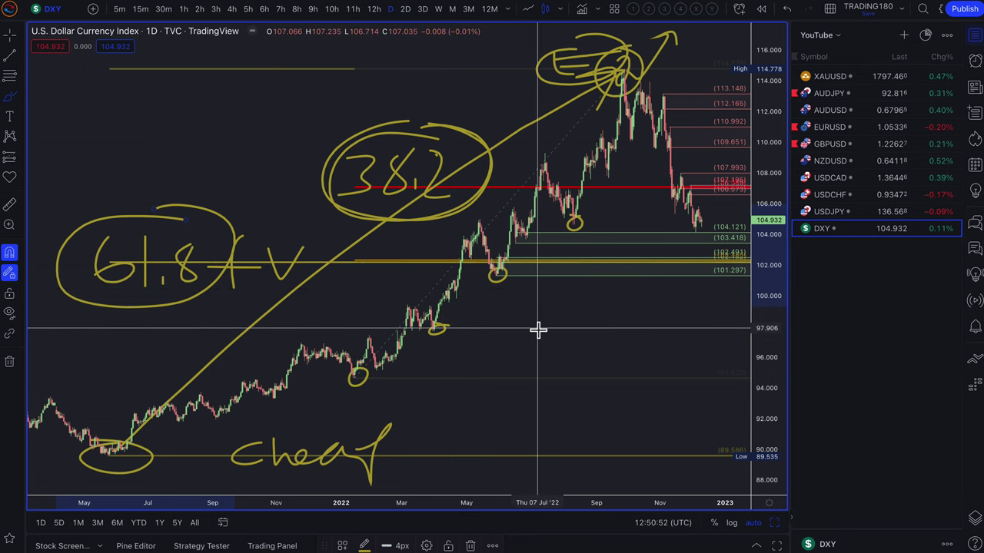
Encircle the January 2022 swing low and draw another circle around the May 2021 low marked "cheap".
scroll(515, 337, "down", 2)
scroll(515, 337, "down", 5)
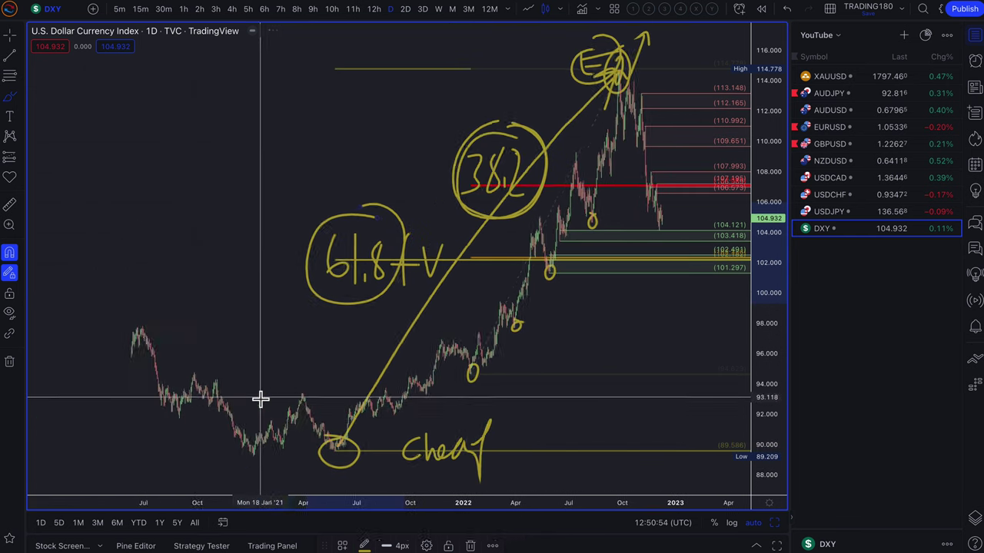
scroll(384, 411, "down", 4)
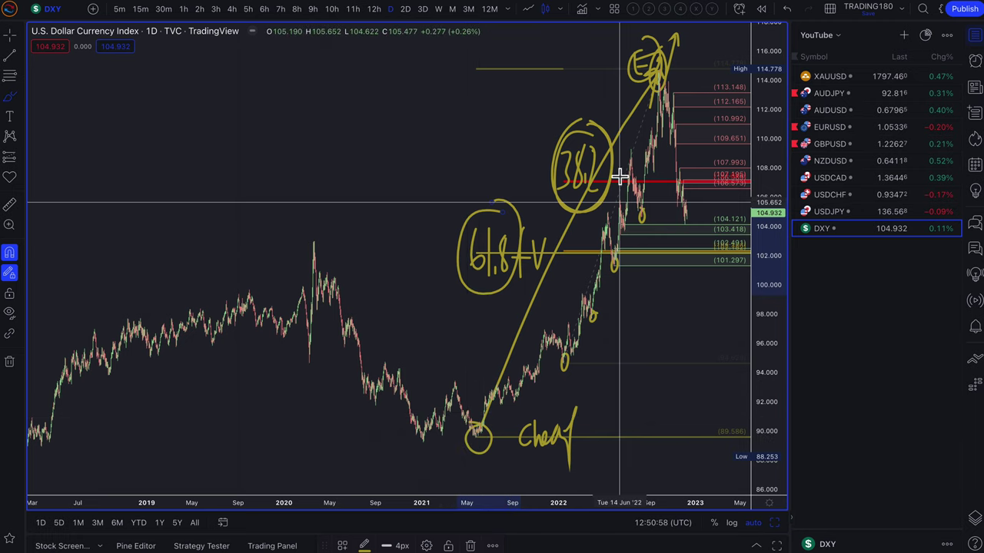
scroll(658, 192, "down", 5)
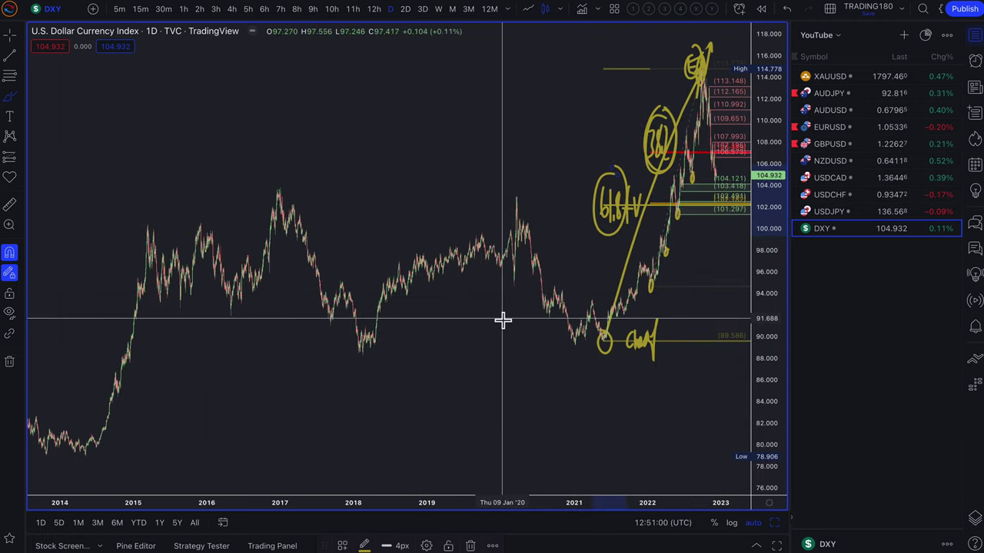
scroll(507, 319, "up", 2)
scroll(507, 319, "up", 4)
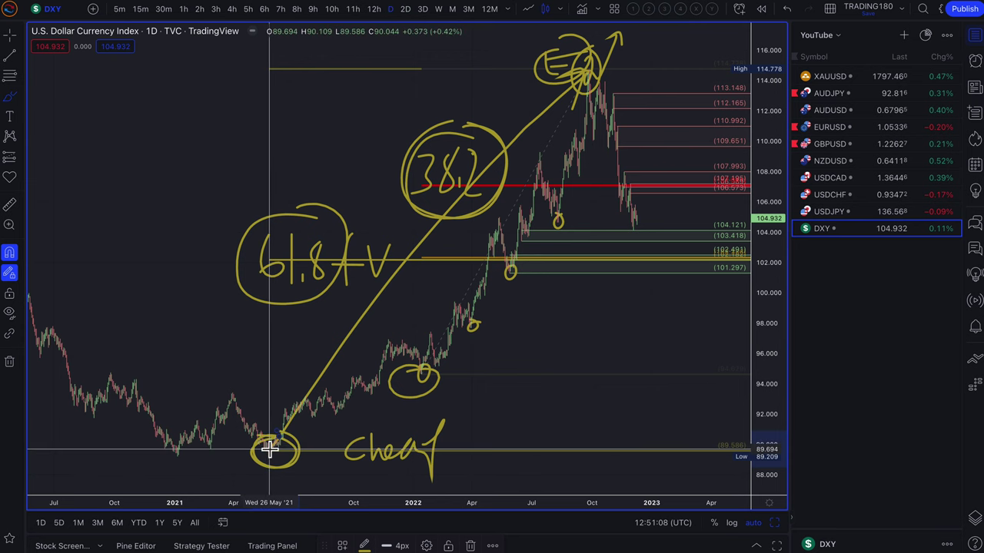
Circle the late-May 2022 low and the fair-value zone near early 2023, and handwrite "E" above the May 2022 high.
scroll(609, 83, "up", 3)
scroll(608, 83, "down", 1)
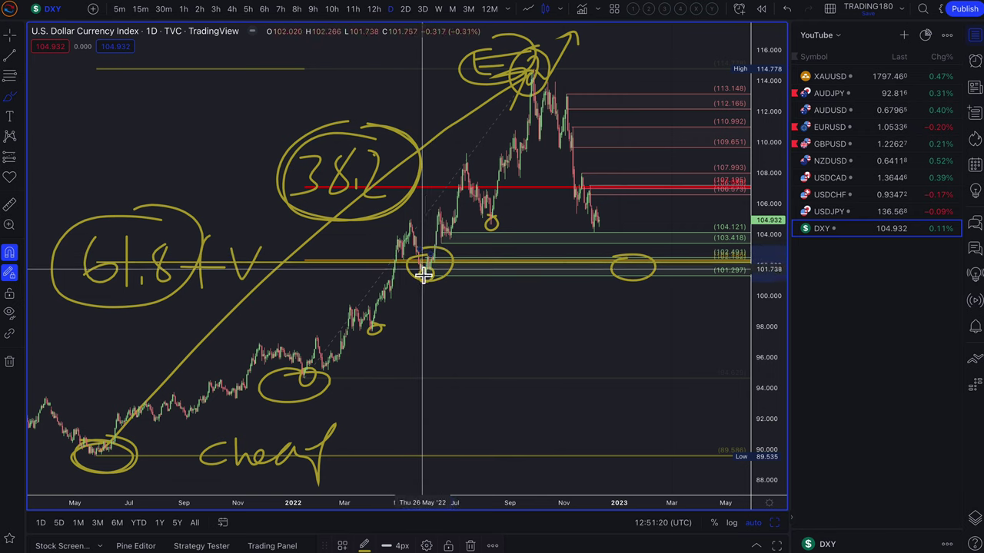
scroll(446, 283, "up", 1)
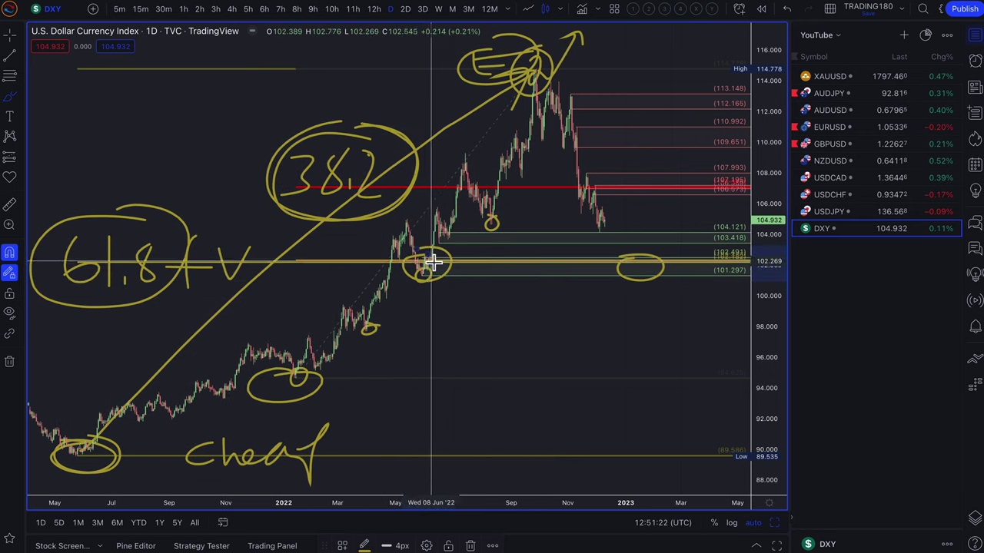
scroll(434, 265, "up", 1)
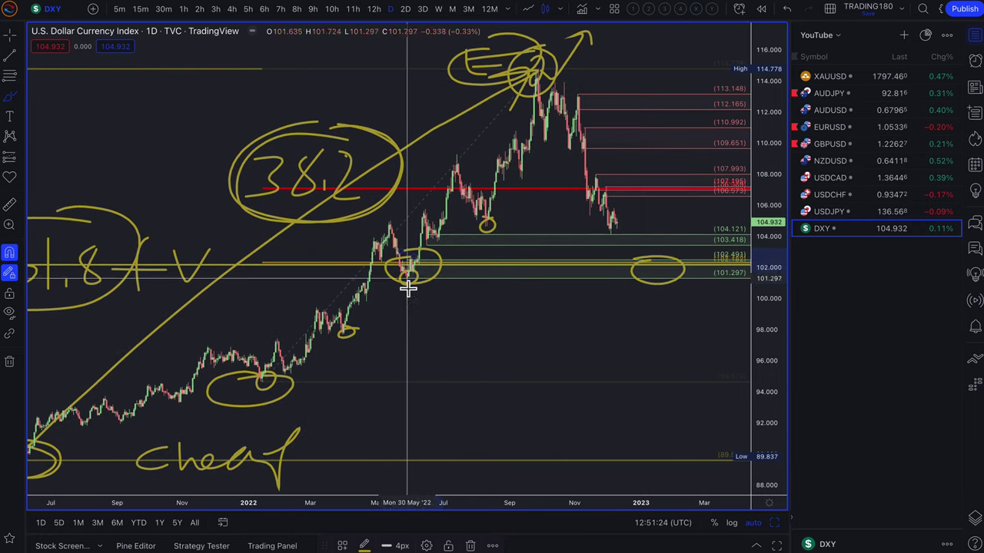
scroll(418, 298, "up", 2)
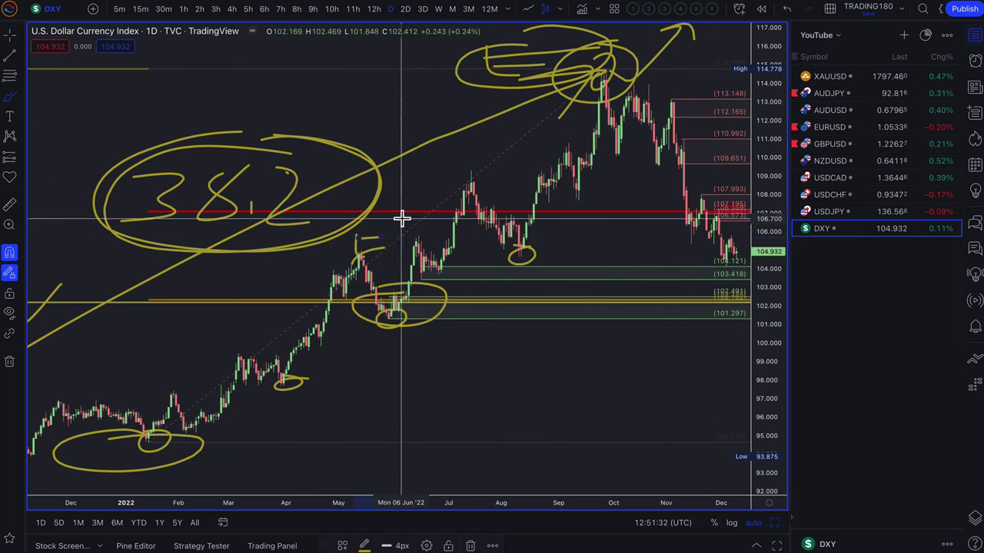
Circle the mid-June 2022 swing high and the mid-July 2022 swing high.
scroll(423, 233, "up", 5)
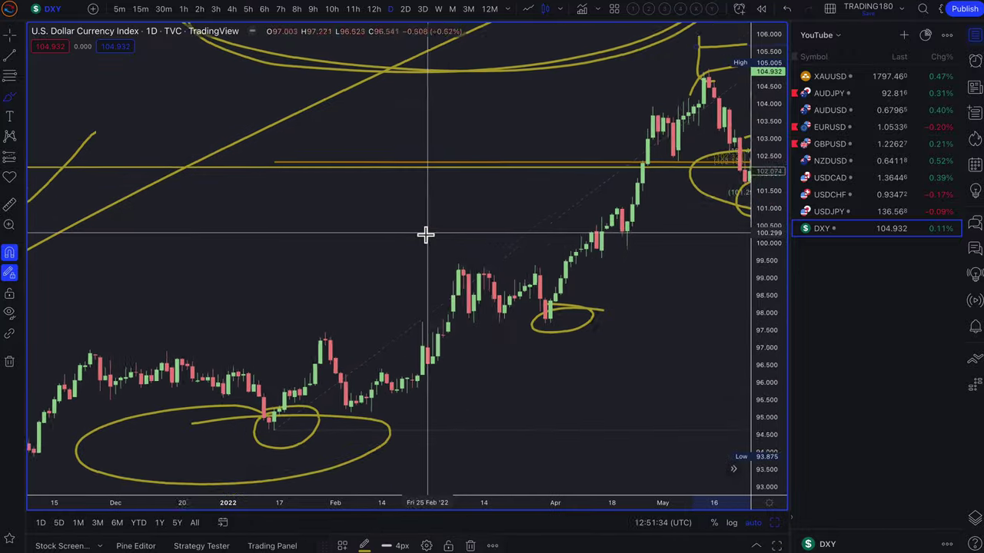
scroll(424, 235, "up", 2)
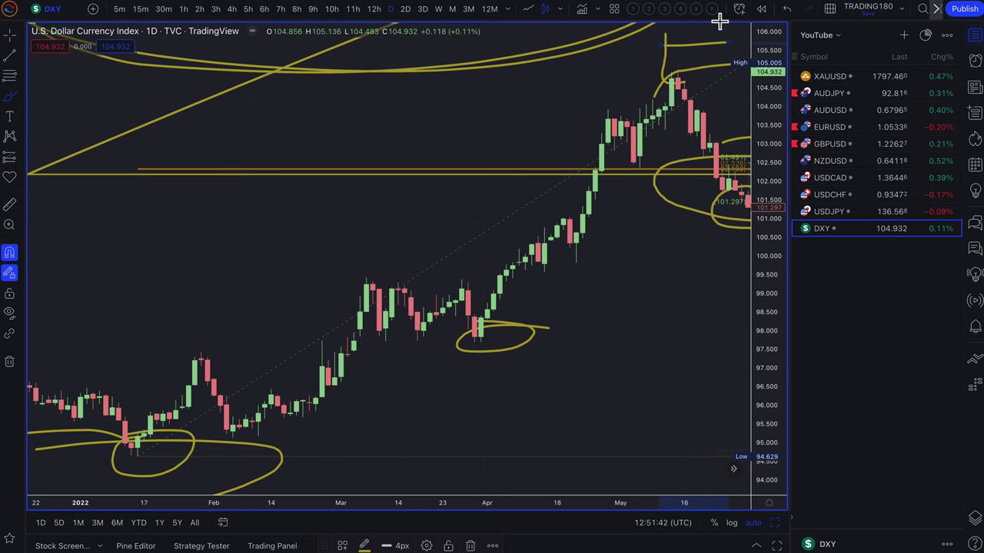
scroll(692, 154, "right", 5)
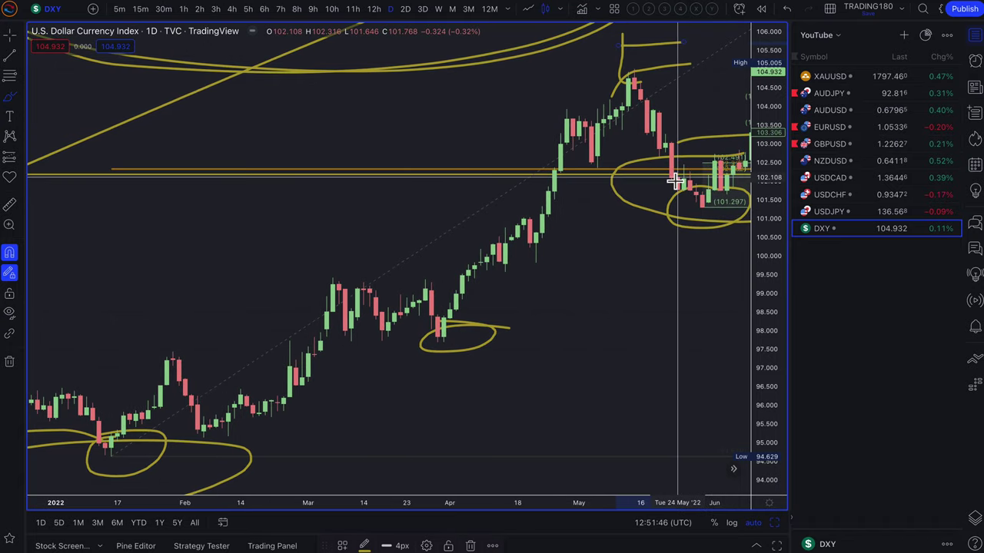
scroll(692, 200, "right", 10)
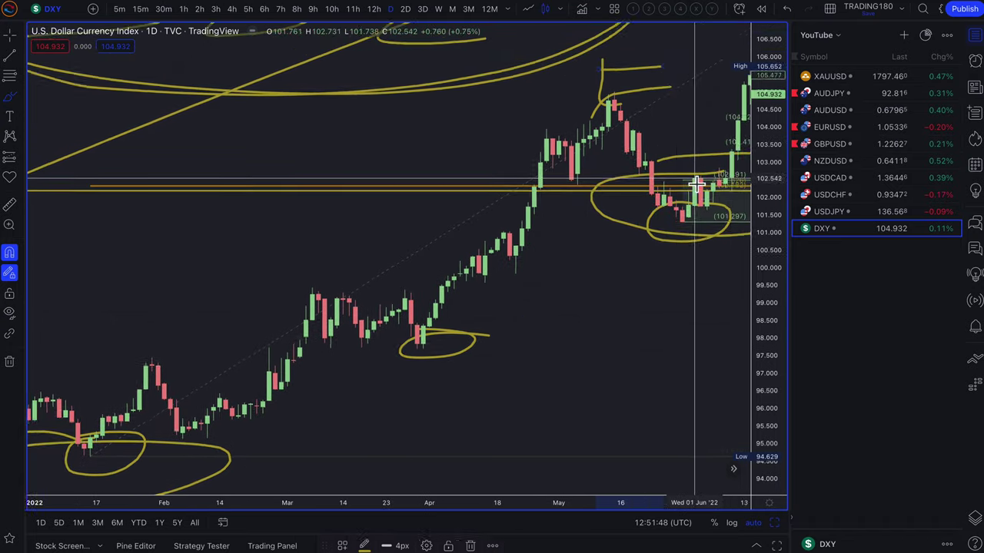
left_click_drag(672, 67, 661, 60)
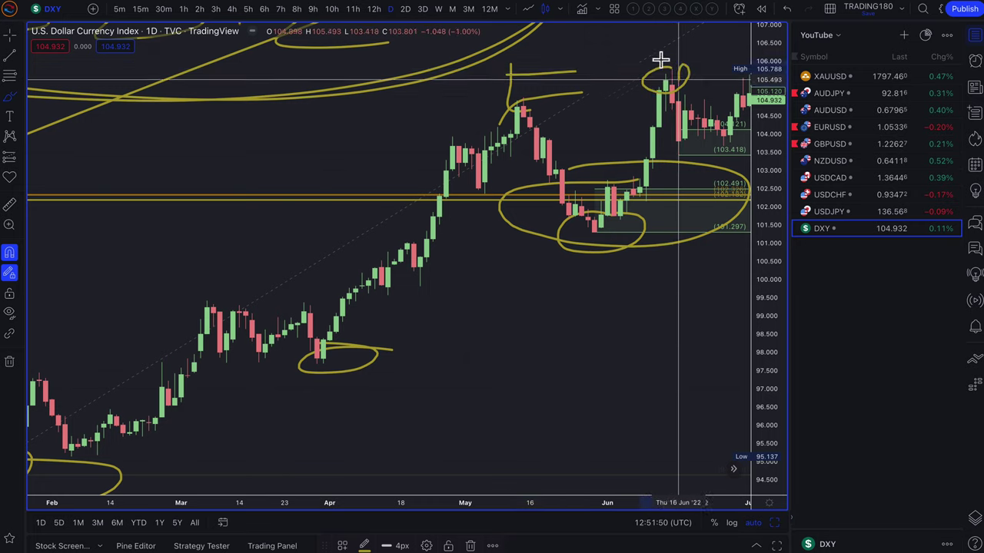
scroll(668, 123, "right", 10)
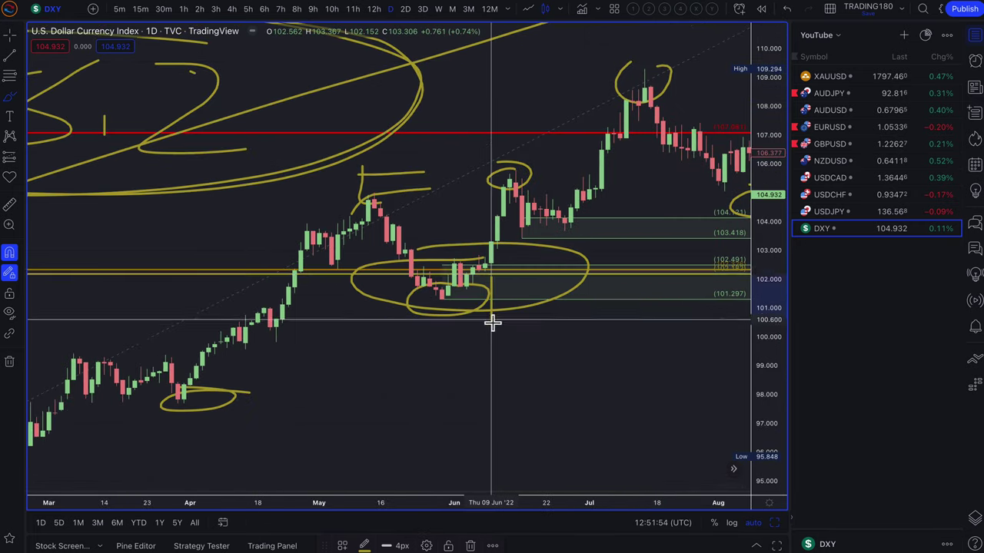
Handwrite "Bargain" beside the encircled late-May 2022 low and "P/V" below it.
mouse_move(488, 298)
left_mouse_down()
mouse_move(491, 325)
mouse_move(520, 318)
left_mouse_up()
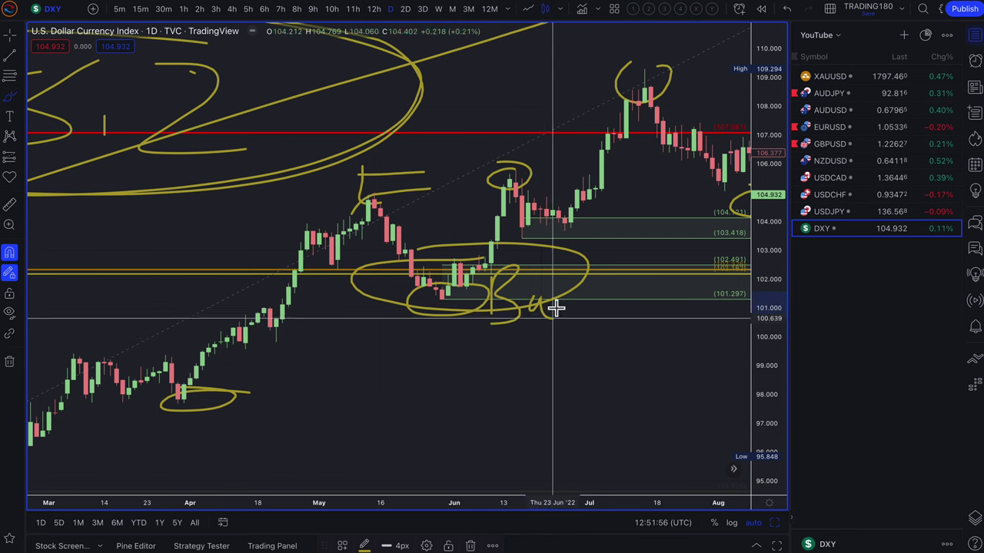
mouse_move(569, 281)
left_mouse_down()
mouse_move(626, 287)
mouse_move(621, 311)
mouse_move(687, 316)
left_mouse_up()
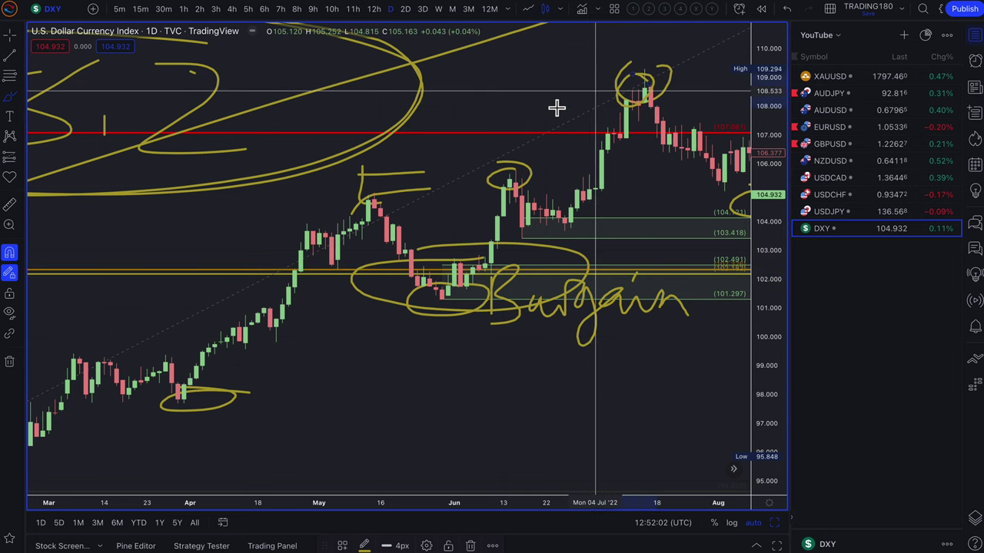
left_click_drag(368, 425, 369, 392)
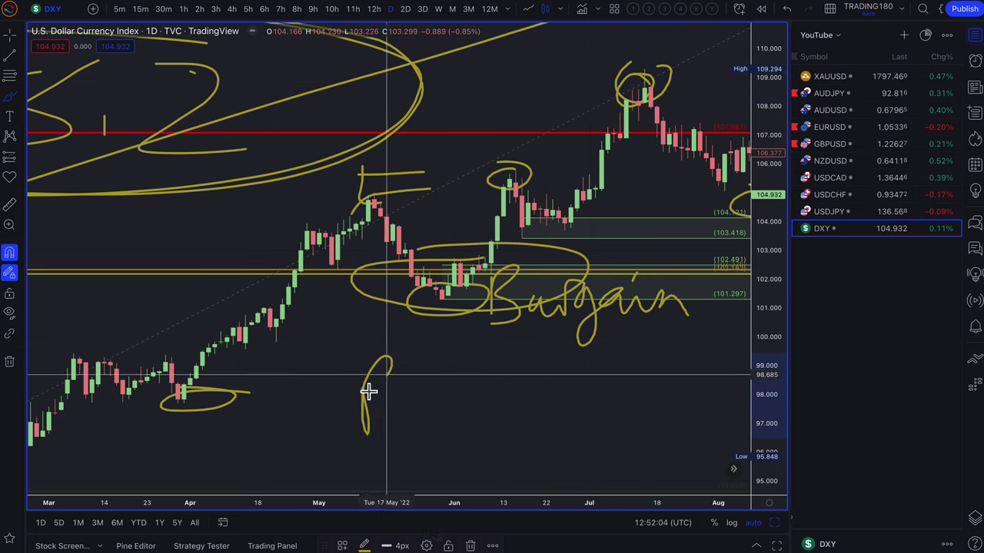
left_click_drag(424, 359, 411, 436)
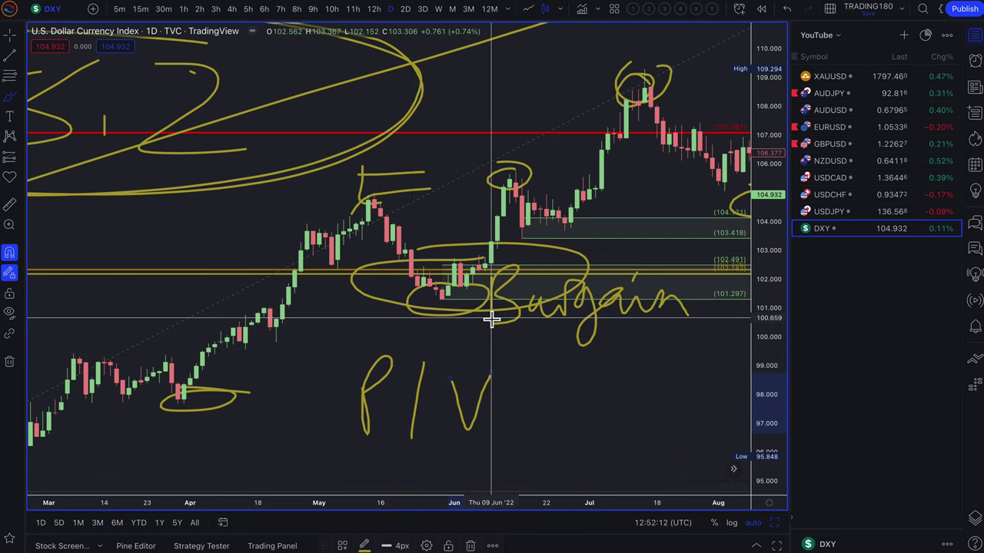
Examine the 2022 uptrend's swings against the bargain area, the fair-value lines and the 38.2 level.
scroll(491, 319, "down", 3)
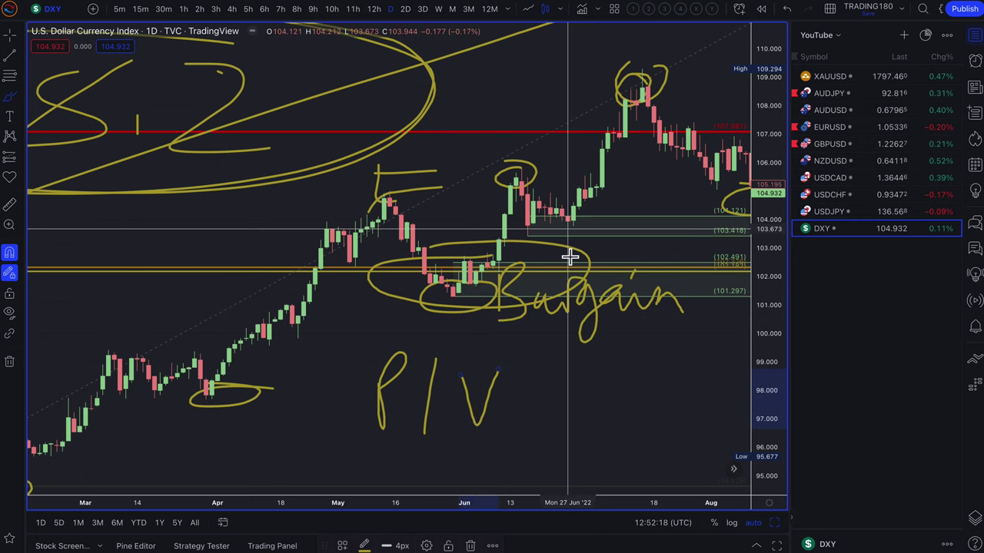
scroll(603, 338, "down", 6)
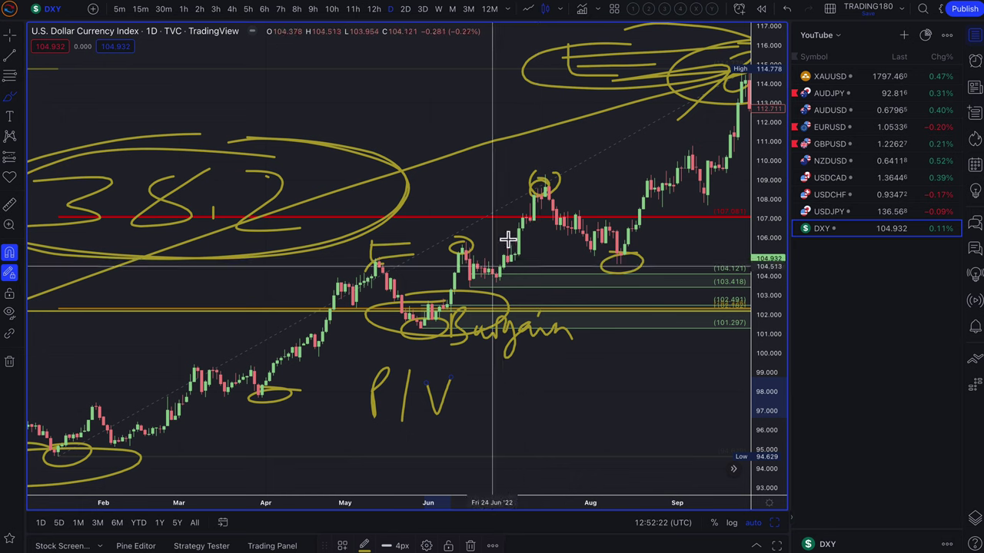
scroll(656, 225, "up", 3)
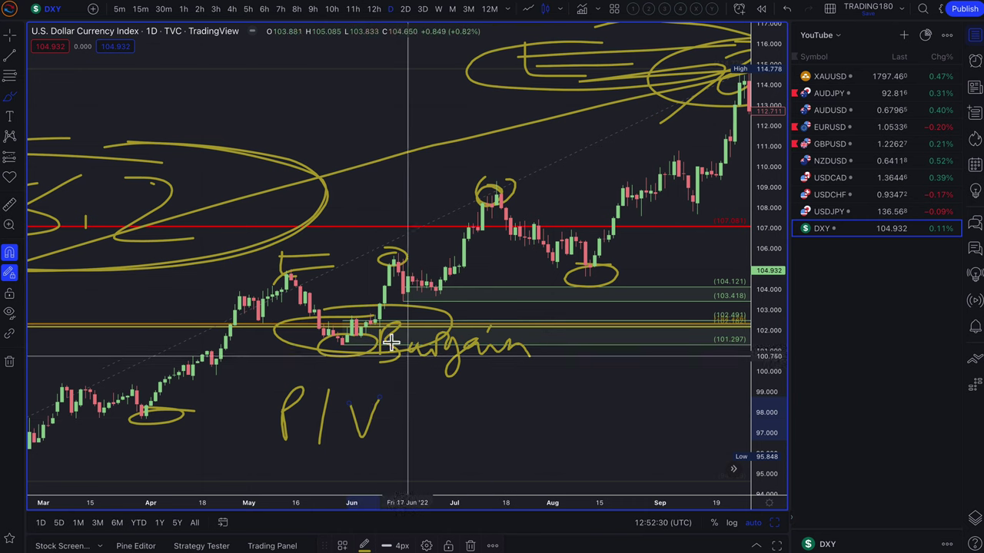
scroll(439, 417, "up", 3)
scroll(499, 391, "down", 4)
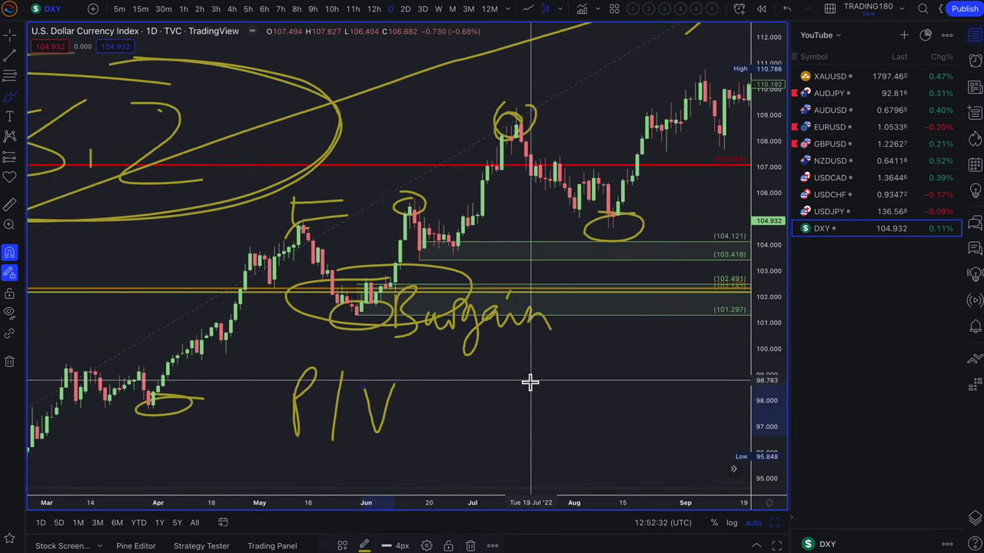
scroll(481, 363, "down", 8)
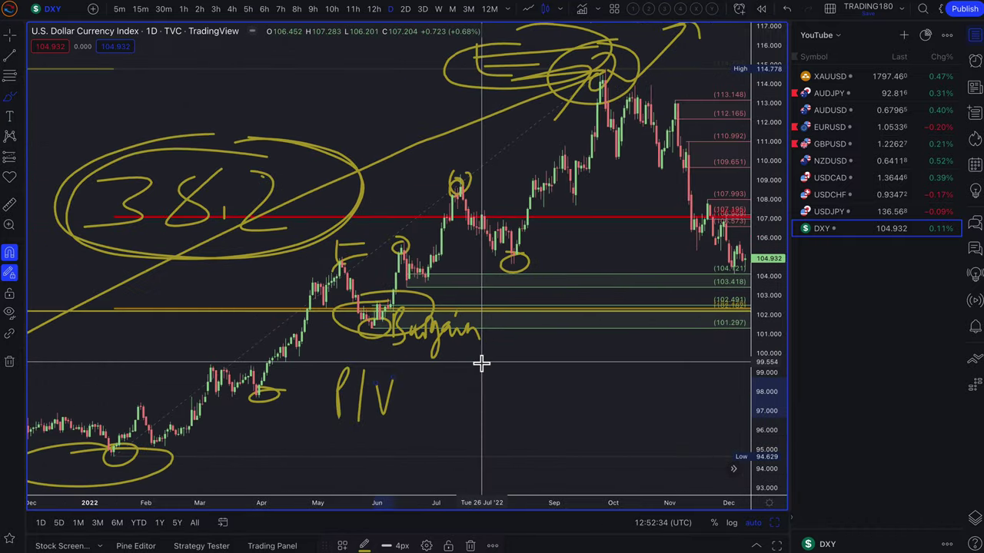
scroll(481, 363, "down", 2)
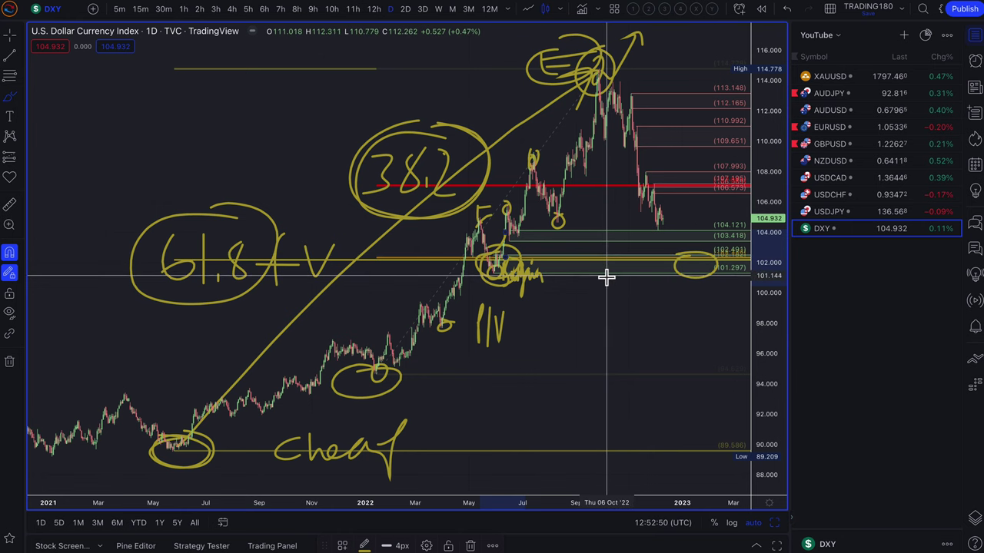
Draw three upward-pointing arrows in a row above the encircled "38.2".
scroll(607, 277, "up", 5)
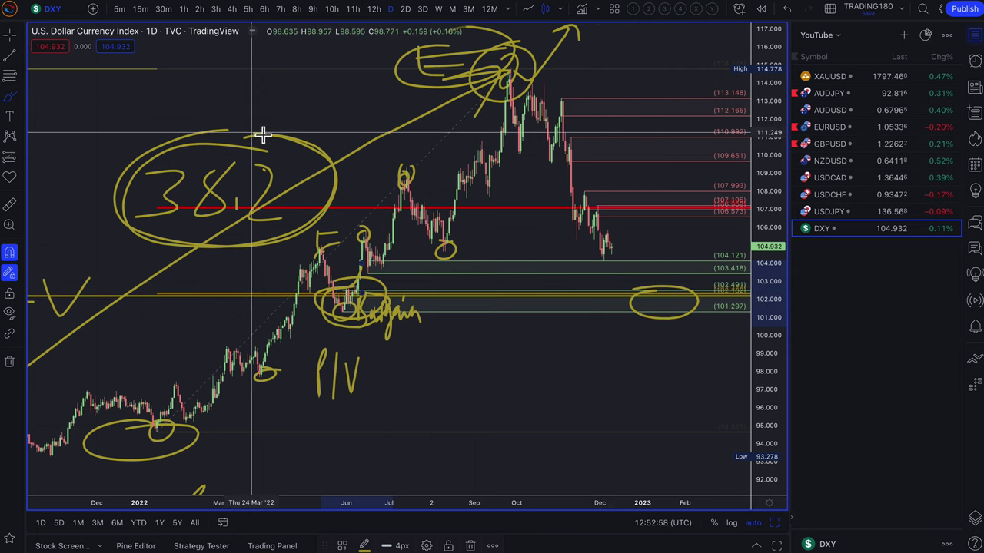
mouse_move(86, 128)
left_mouse_down()
mouse_move(161, 77)
mouse_move(154, 99)
left_mouse_up()
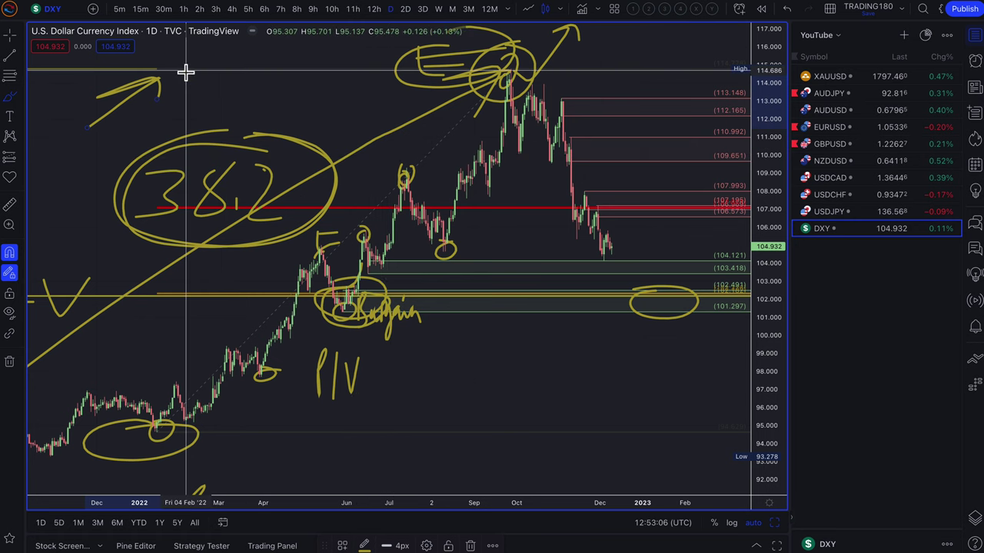
left_click_drag(214, 107, 246, 77)
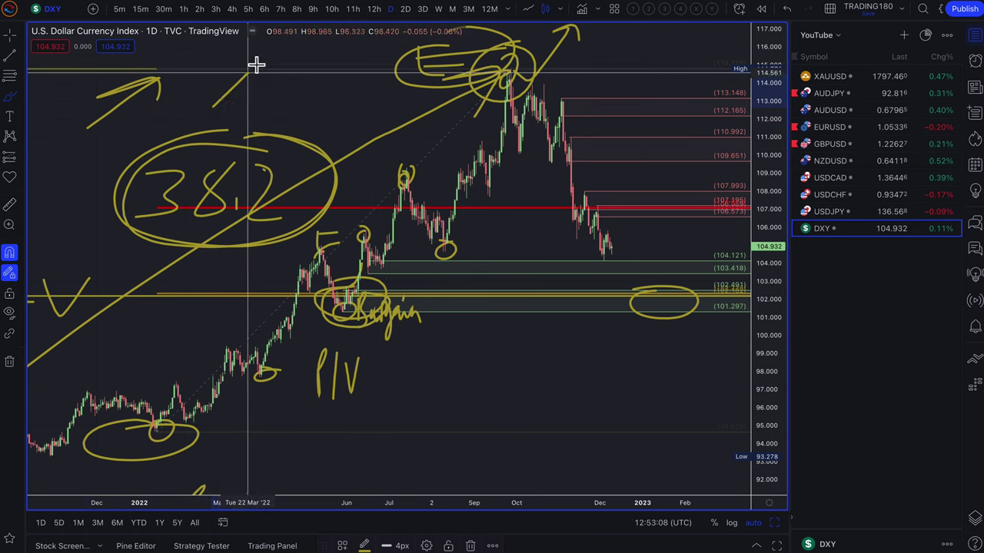
left_click_drag(266, 110, 318, 70)
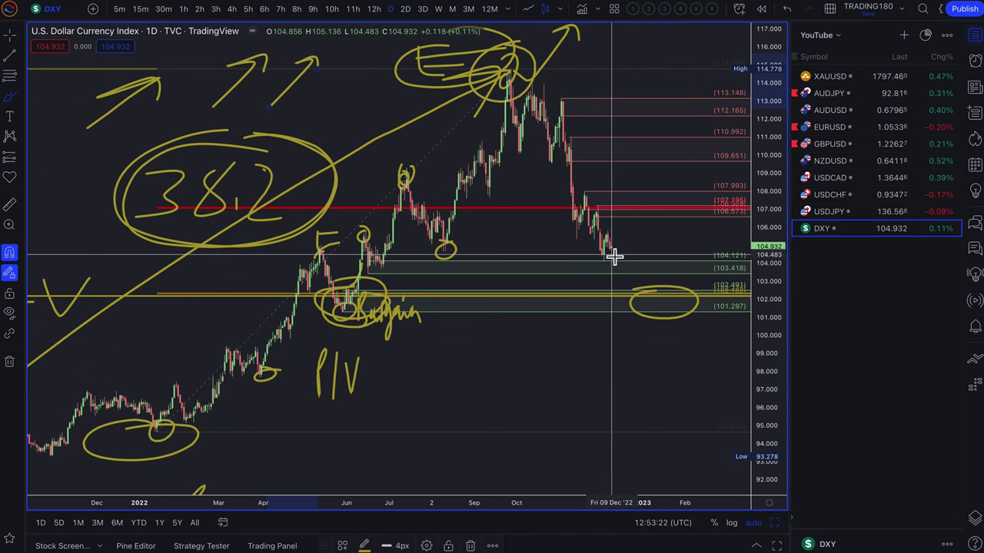
Handwrite "CPI" below the recent prices with a curved downward arrow beside it, and draw an up arrow and a down arrow beneath.
mouse_move(512, 352)
left_mouse_down()
mouse_move(461, 371)
mouse_move(532, 392)
mouse_move(533, 373)
left_mouse_up()
mouse_move(598, 347)
left_mouse_down()
mouse_move(604, 457)
mouse_move(617, 469)
left_mouse_up()
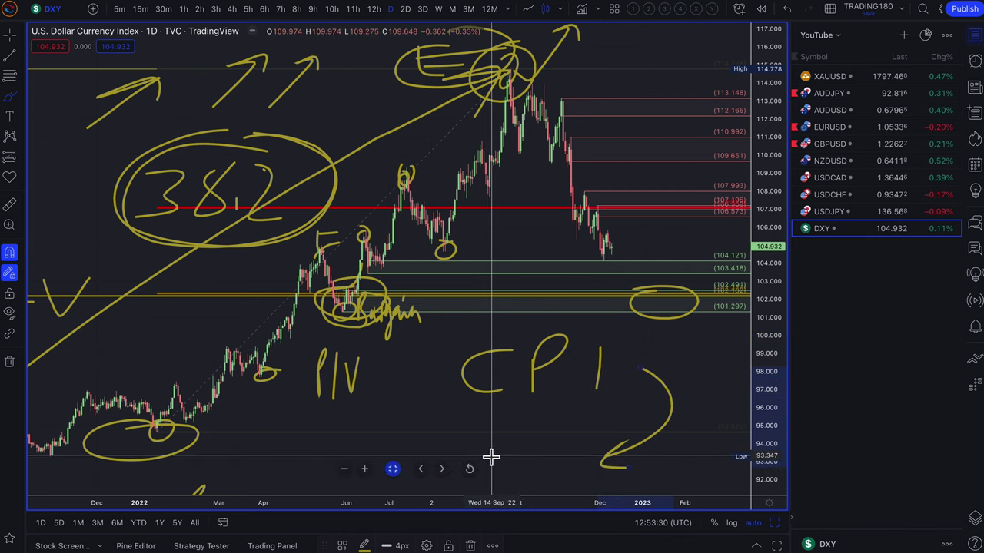
mouse_move(492, 456)
left_mouse_down()
mouse_move(492, 426)
mouse_move(504, 420)
left_mouse_up()
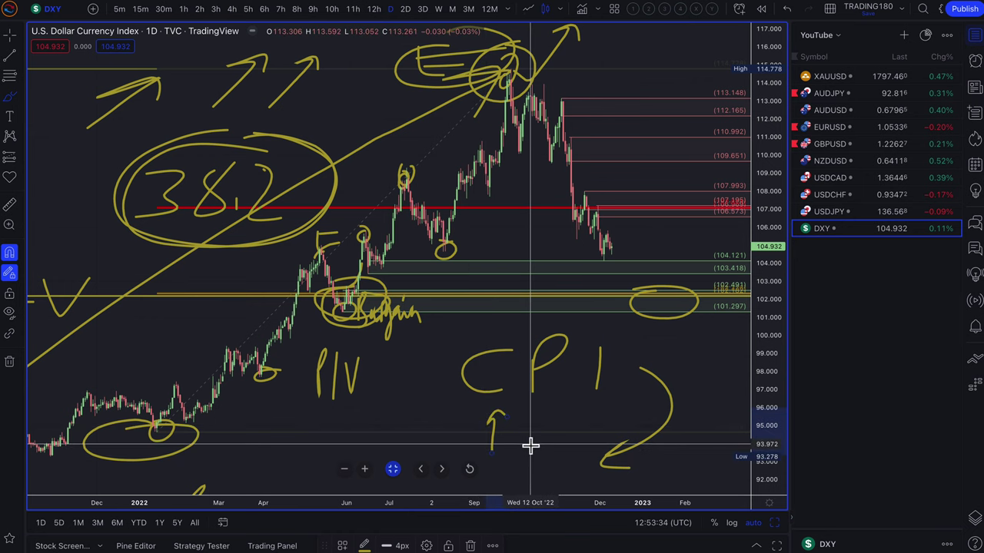
mouse_move(530, 399)
left_mouse_down()
mouse_move(522, 454)
mouse_move(543, 453)
left_mouse_up()
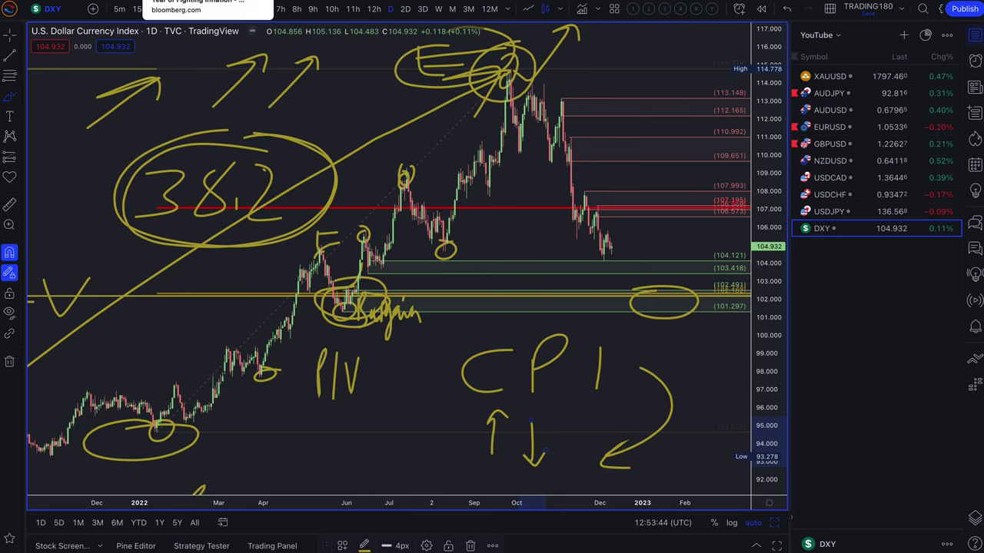
Switch to the Bloomberg article and read the Federal Reserve section's opening paragraphs on the half-point hike and 2022 rate increases.
left_click(182, 8)
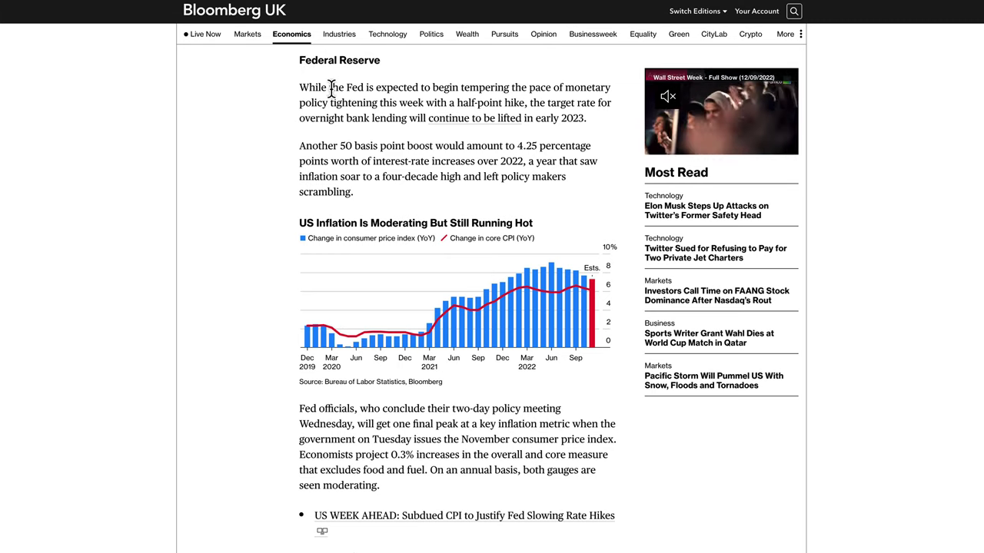
left_click_drag(300, 87, 436, 90)
left_click_drag(512, 91, 370, 103)
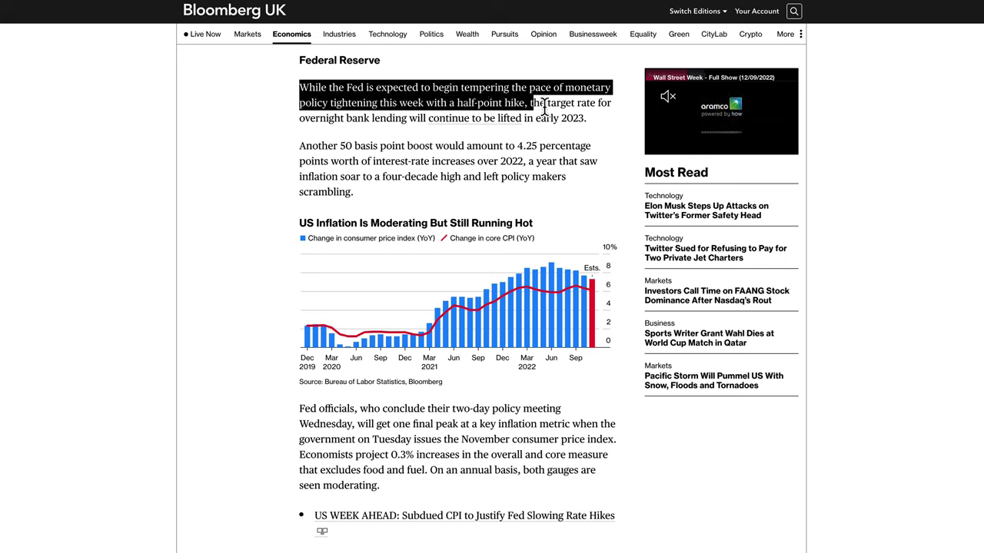
mouse_move(598, 110)
left_mouse_down()
mouse_move(371, 124)
mouse_move(588, 123)
left_mouse_up()
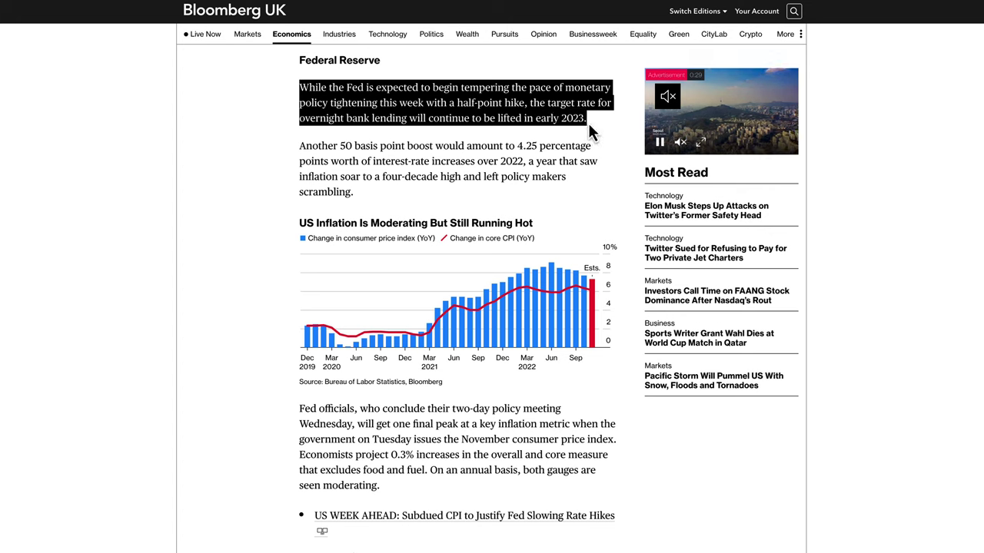
left_click_drag(299, 146, 407, 177)
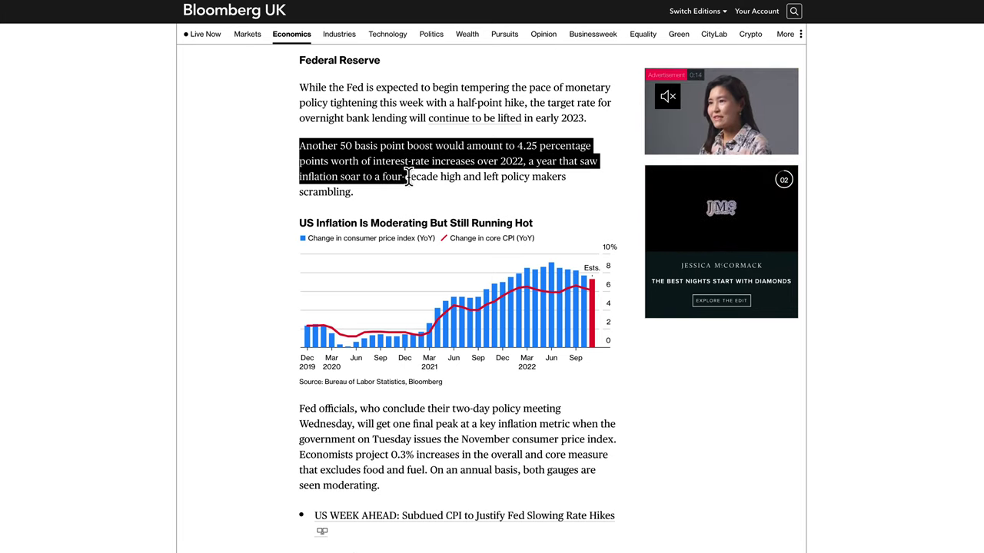
left_click_drag(469, 176, 516, 181)
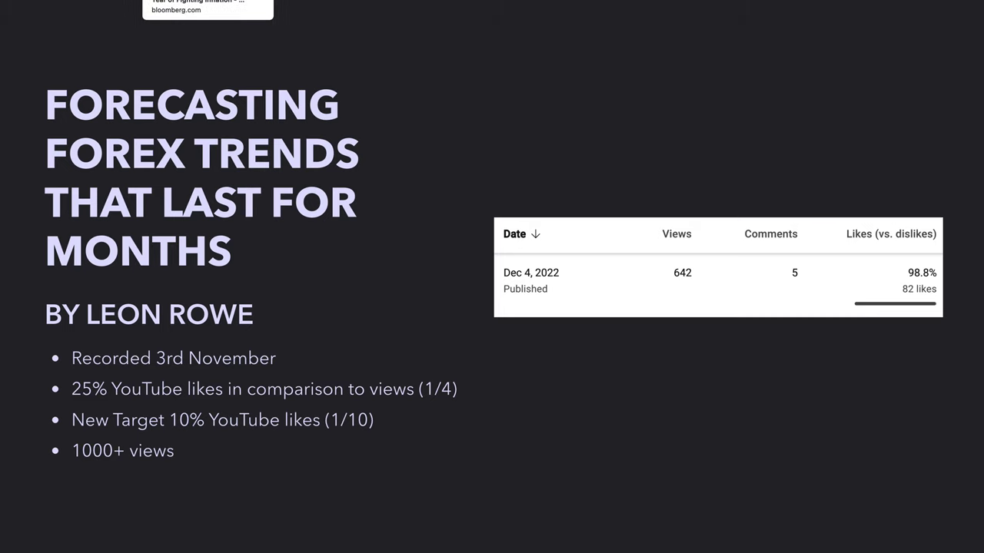
Return to the Bloomberg article and examine the "US Inflation Is Moderating But Still Running Hot" chart, including its latest estimate bar.
left_click(206, 2)
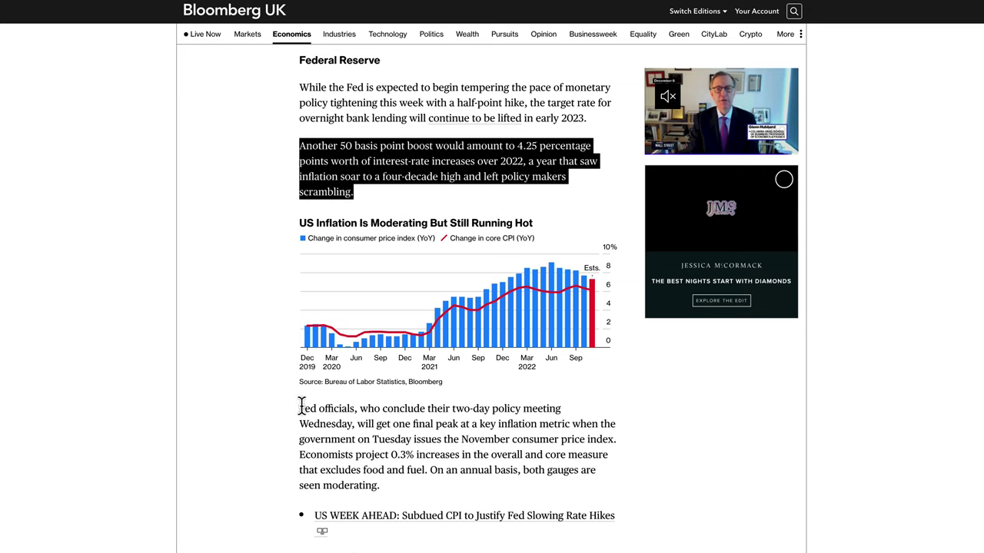
left_click_drag(302, 408, 422, 412)
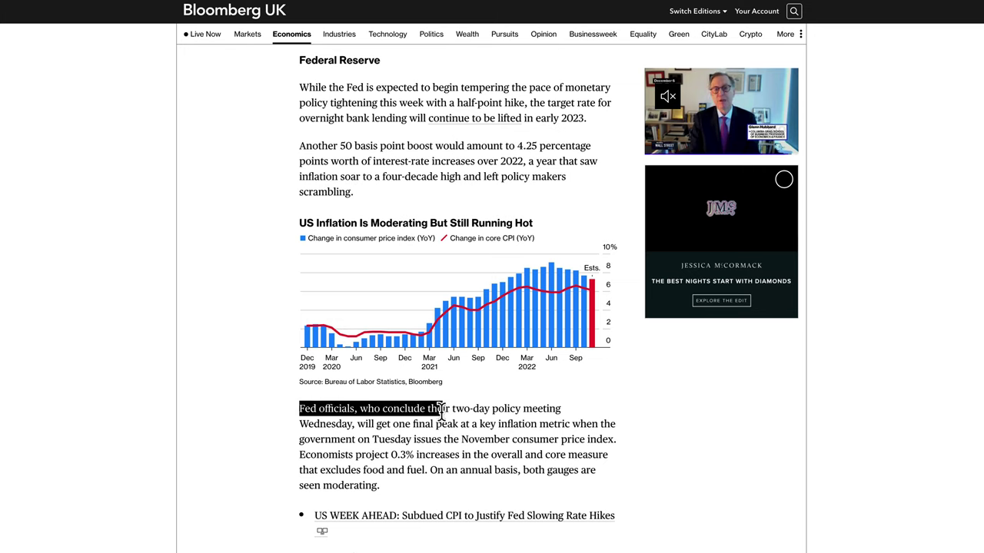
left_click_drag(301, 222, 523, 225)
mouse_move(584, 296)
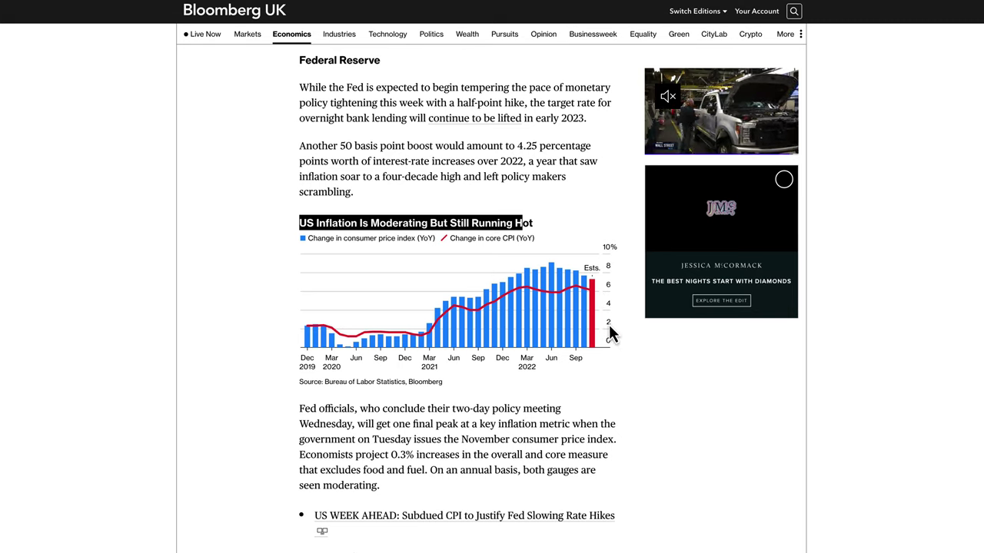
mouse_move(587, 278)
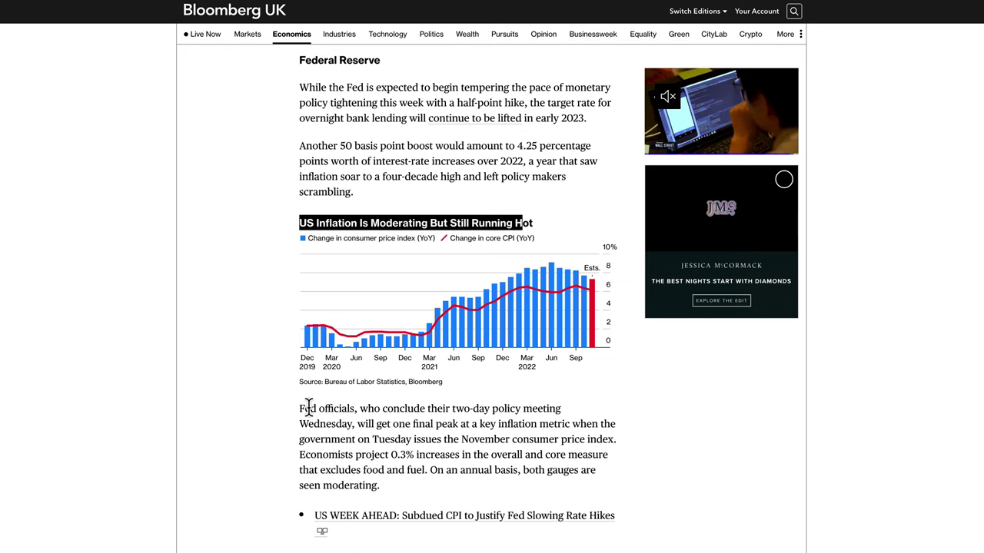
Read the paragraph below the inflation chart on the Fed's Wednesday meeting and the November consumer price index projections.
left_click_drag(300, 409, 339, 421)
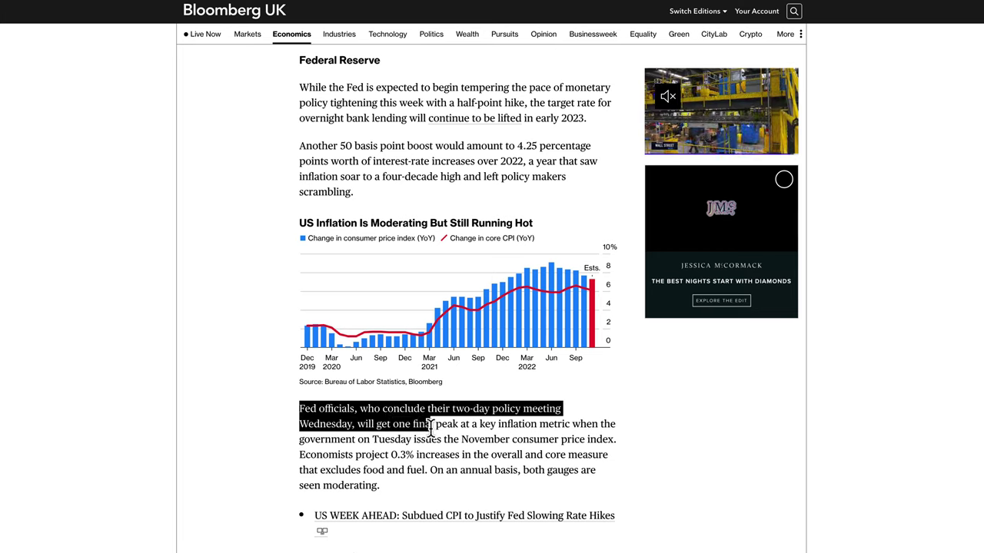
left_click_drag(431, 427, 510, 437)
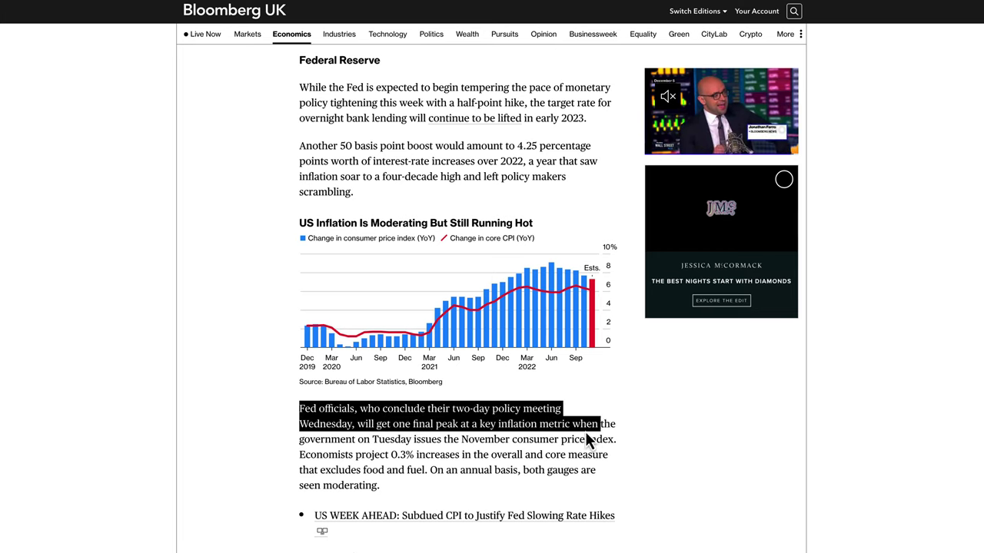
left_click_drag(588, 439, 378, 445)
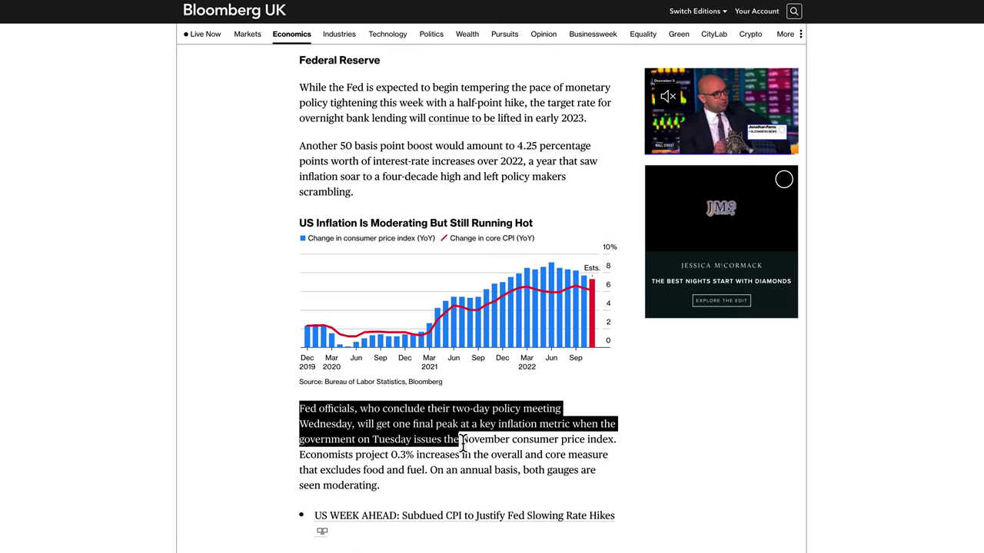
left_click_drag(558, 456, 483, 455)
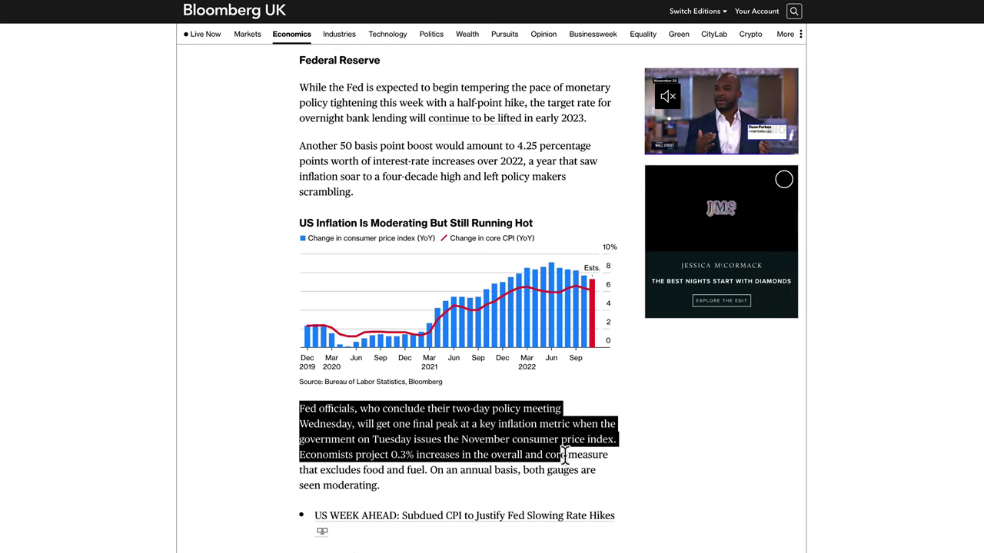
left_click_drag(568, 455, 367, 471)
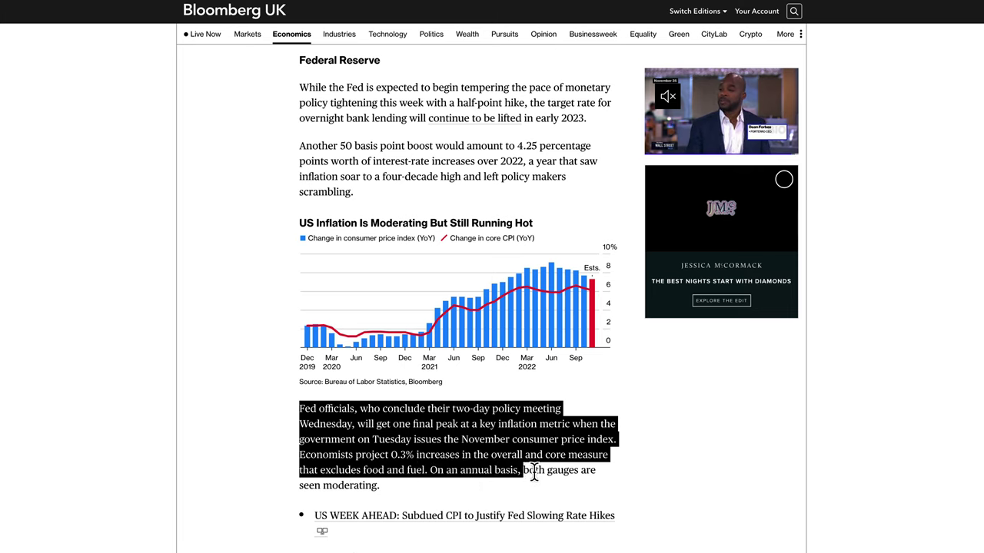
left_click_drag(587, 475, 394, 492)
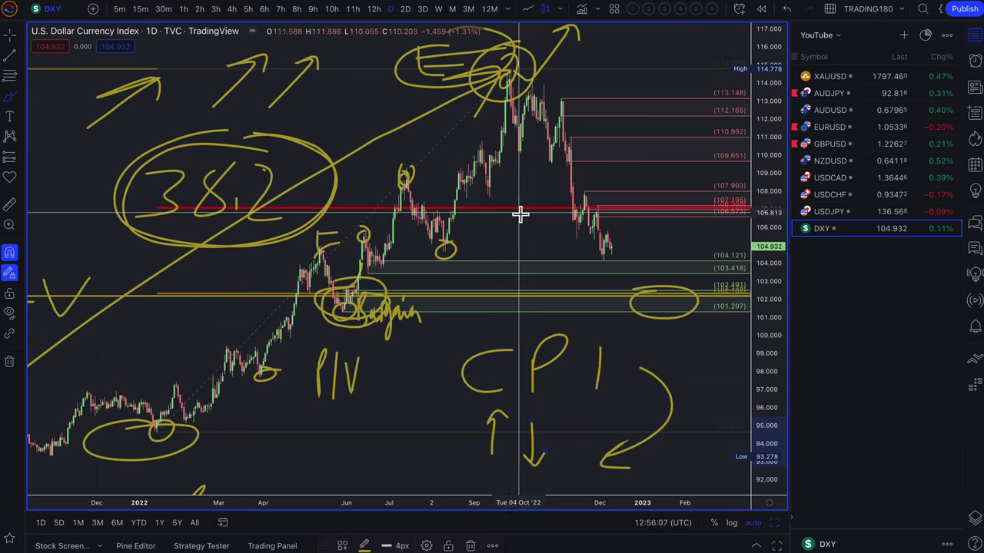
Switch to the DXY chart in TradingView and circle the latest December prices and the up arrow beneath "CPI" with the Brush.
left_click(10, 97)
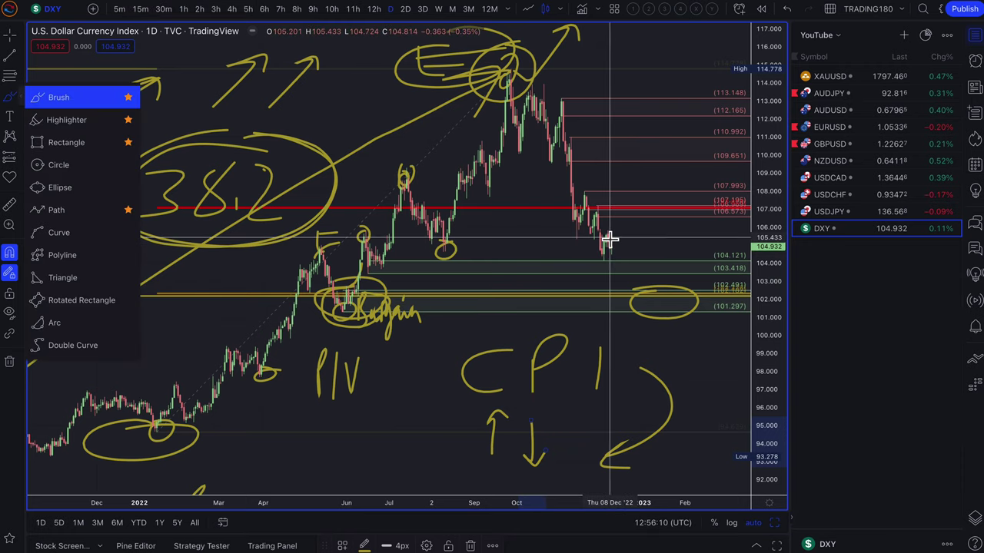
mouse_move(608, 240)
left_mouse_down()
mouse_move(599, 259)
mouse_move(606, 234)
left_mouse_up()
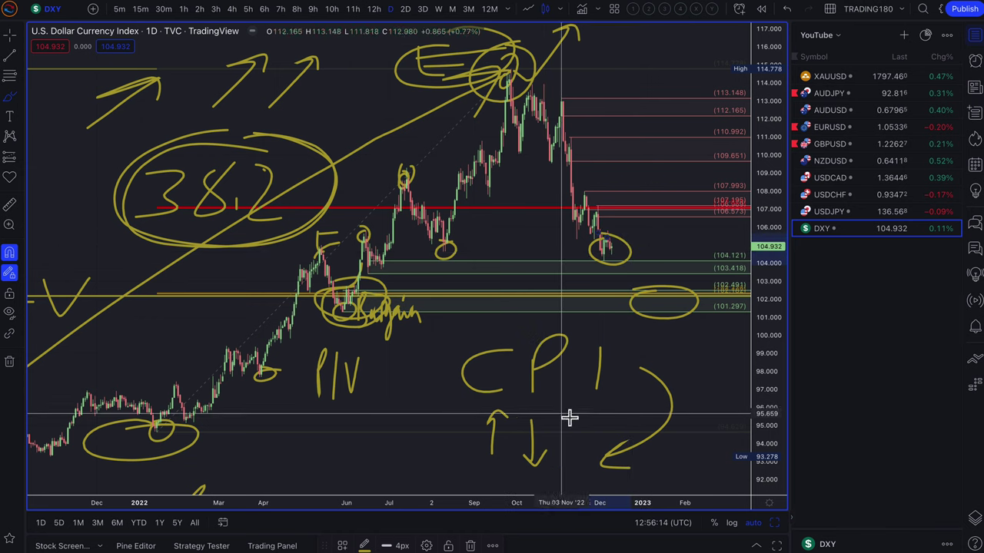
mouse_move(473, 417)
left_mouse_down()
mouse_move(484, 456)
mouse_move(520, 417)
mouse_move(478, 407)
left_mouse_up()
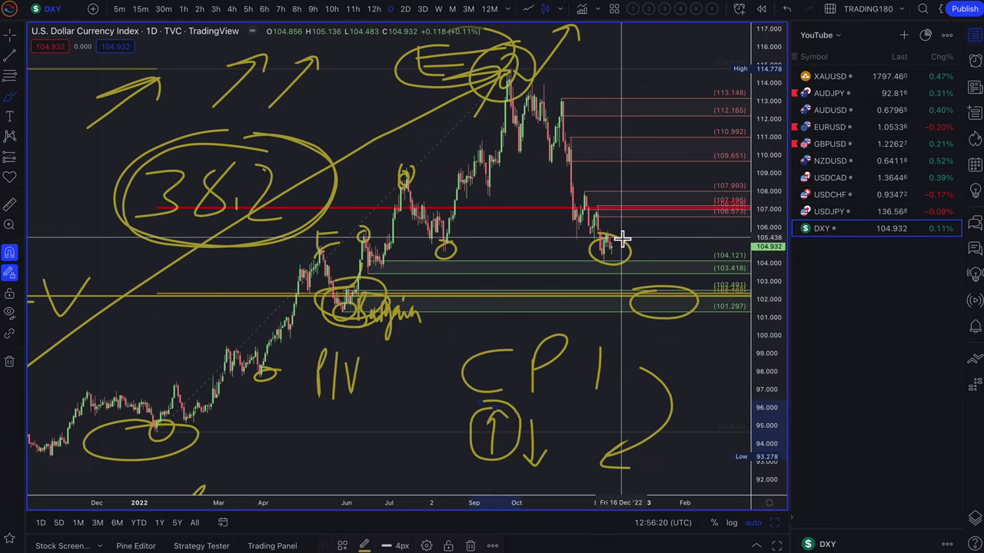
Draw a falling path from the circled December prices into the ellipse near 102, and a rebound arrow from about 104 up to the 106.573 line.
mouse_move(619, 240)
left_mouse_down()
mouse_move(652, 236)
mouse_move(648, 272)
left_mouse_up()
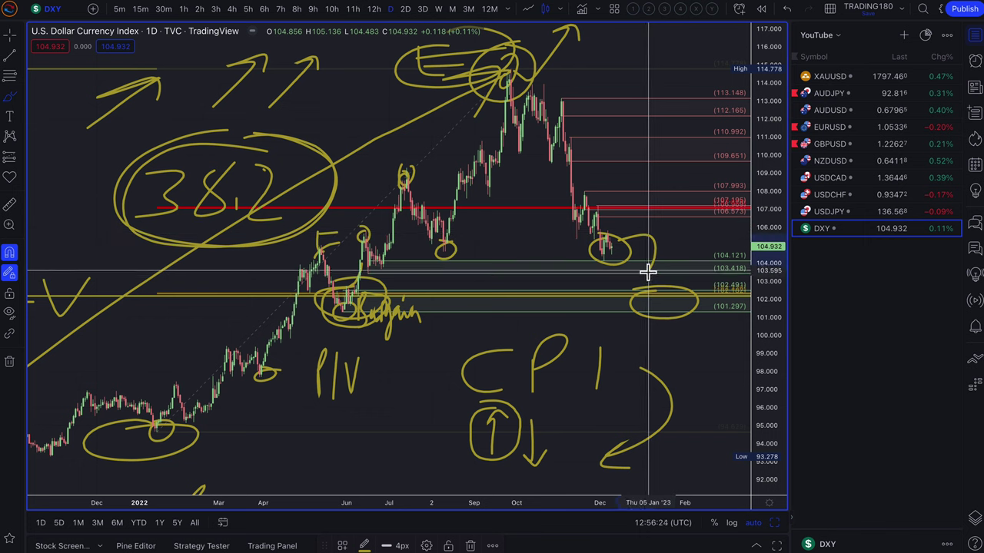
mouse_move(649, 272)
left_mouse_down()
mouse_move(654, 301)
mouse_move(643, 297)
mouse_move(658, 300)
left_mouse_up()
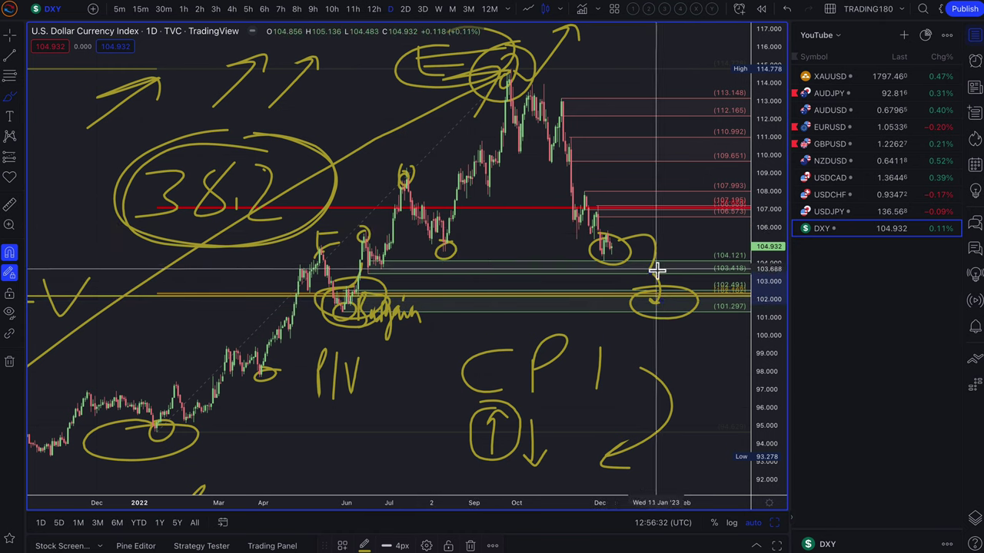
mouse_move(638, 267)
left_mouse_down()
mouse_move(708, 213)
mouse_move(699, 227)
left_mouse_up()
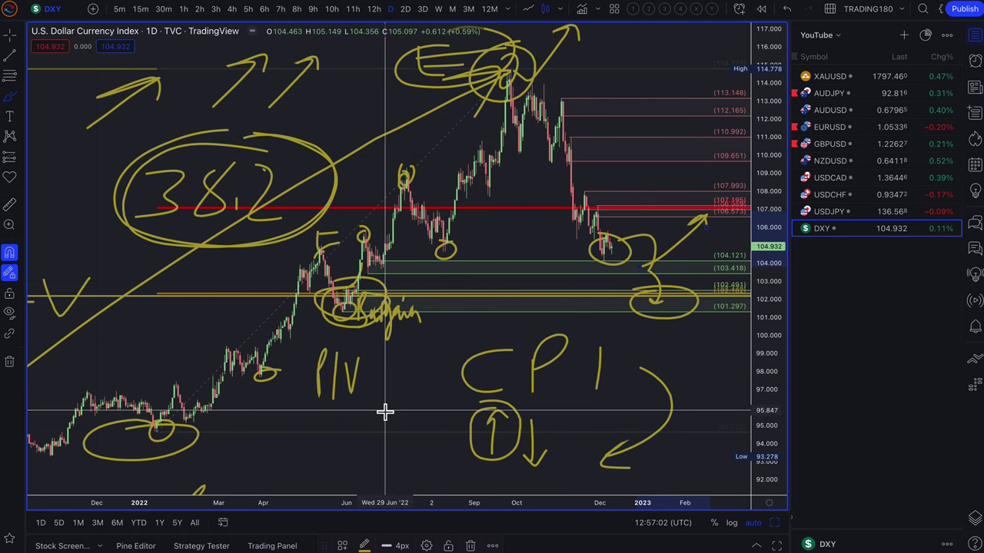
Circle "CPI" and draw arrows upward beside "P/V", toward the circled up arrow, and upward from the latest December low.
left_click_drag(387, 409, 415, 370)
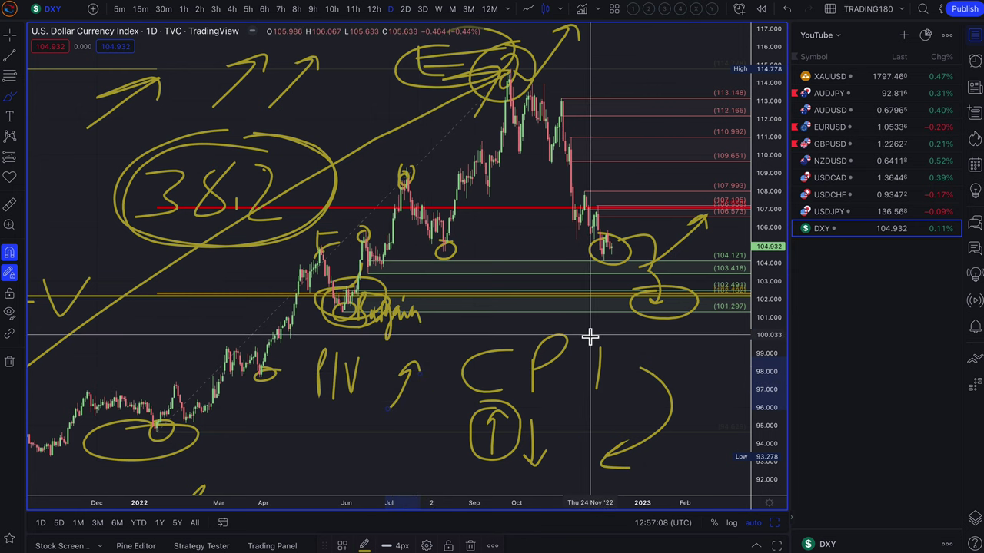
mouse_move(591, 329)
left_mouse_down()
mouse_move(451, 352)
mouse_move(589, 423)
mouse_move(545, 306)
left_mouse_up()
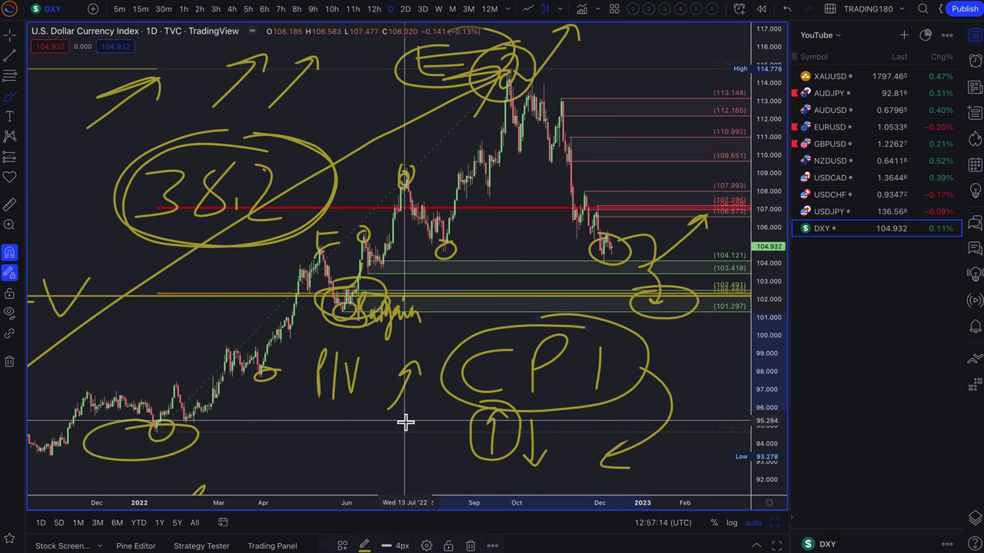
mouse_move(406, 424)
left_mouse_down()
mouse_move(451, 423)
mouse_move(444, 428)
left_mouse_up()
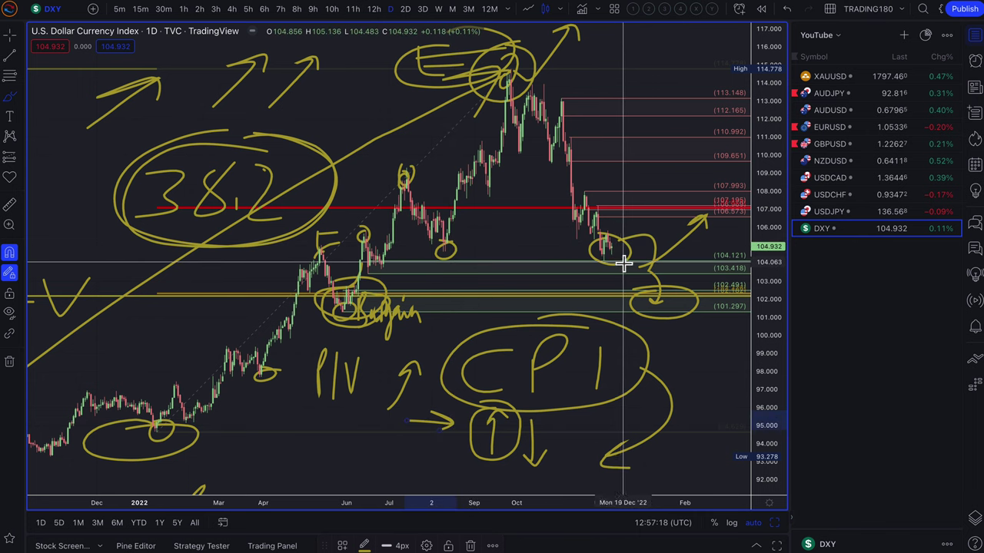
mouse_move(617, 259)
left_mouse_down()
mouse_move(600, 259)
mouse_move(647, 188)
mouse_move(653, 207)
left_mouse_up()
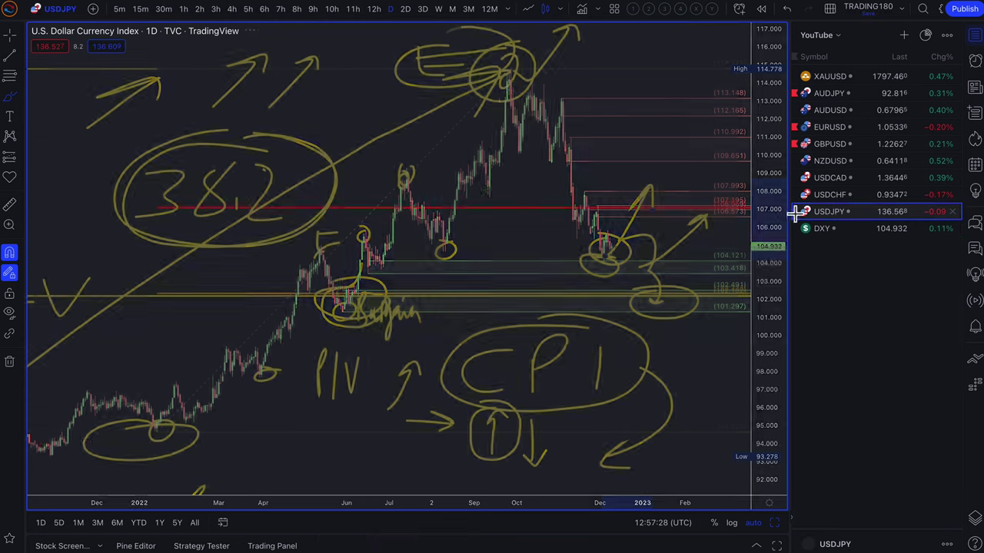
On the USDJPY chart, delete the 137.142–135.807 demand zone and add supply zones at 138.636–139.897 and 140.376–142.255.
left_click(838, 216)
scroll(563, 311, "up", 4)
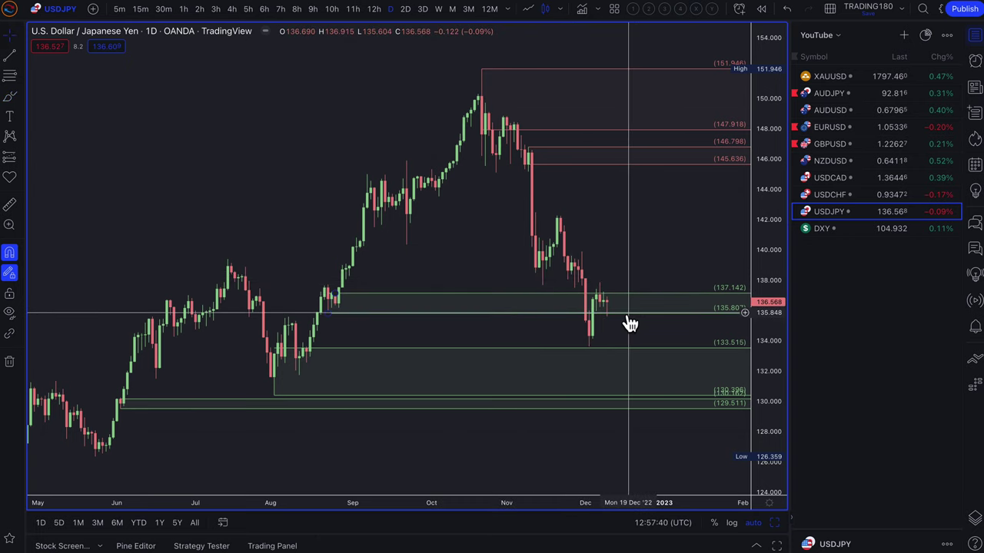
key("Delete")
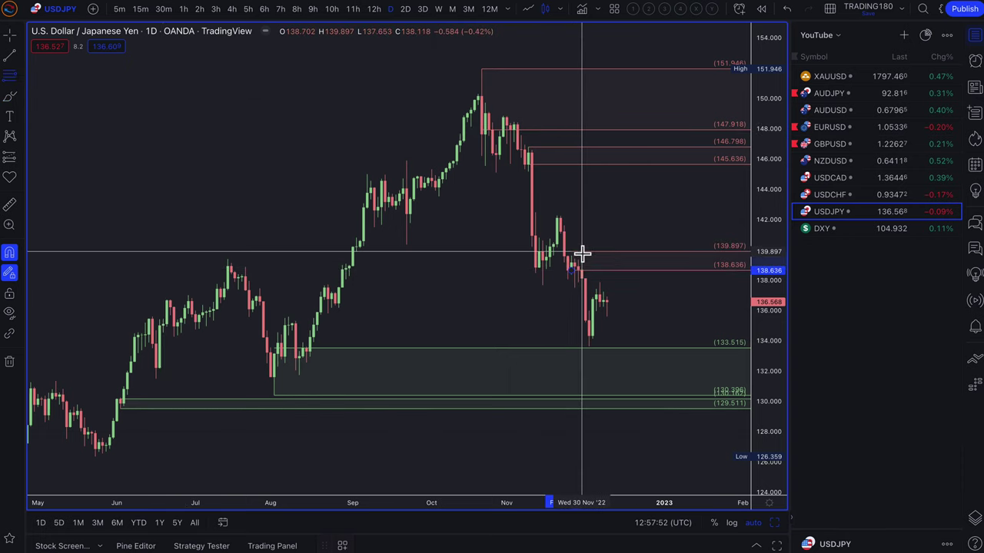
left_click(582, 251)
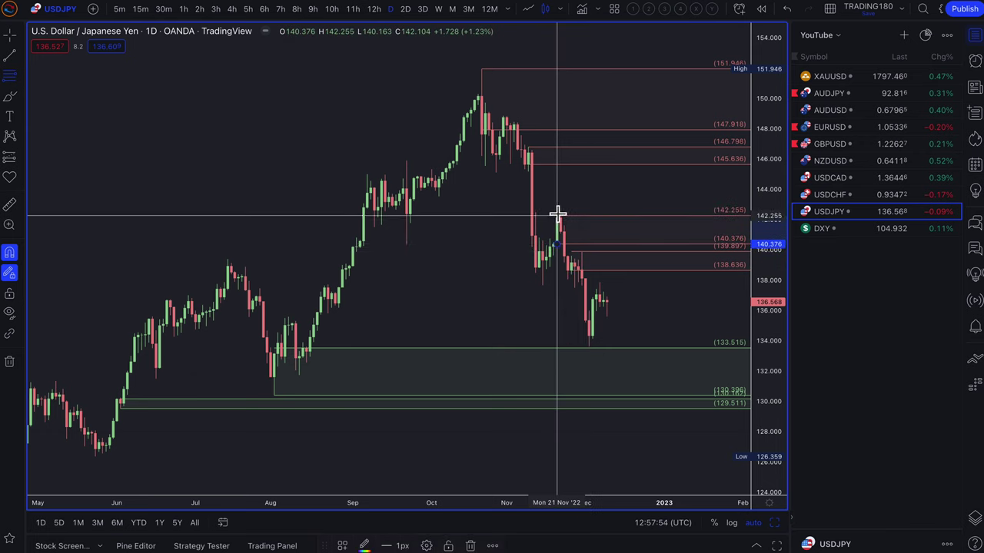
Brush two USDJPY projections: a rise to about 139 falling back to 134, and a drop into the 133.515 zone with a rebound.
left_click(10, 97)
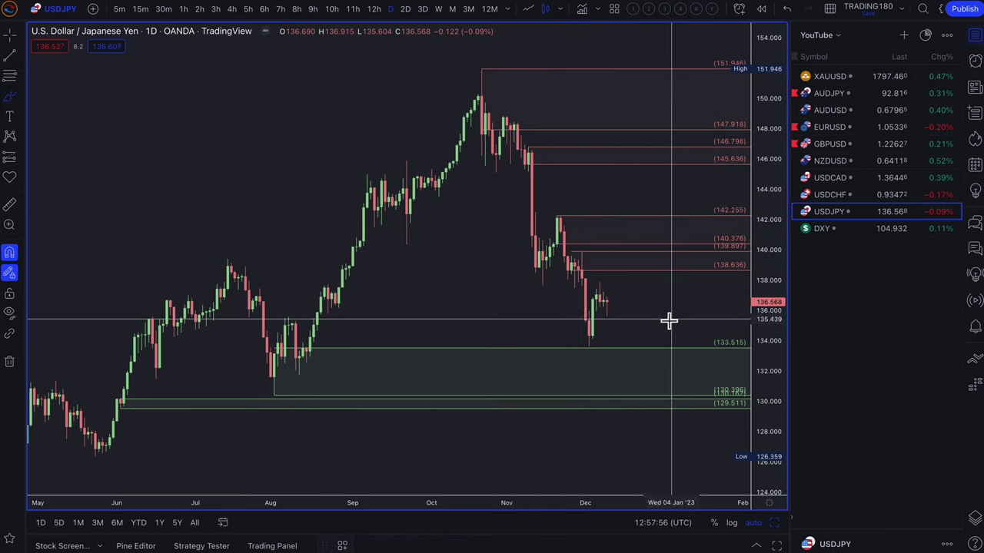
mouse_move(603, 307)
left_mouse_down()
mouse_move(623, 271)
mouse_move(672, 347)
mouse_move(678, 319)
left_mouse_up()
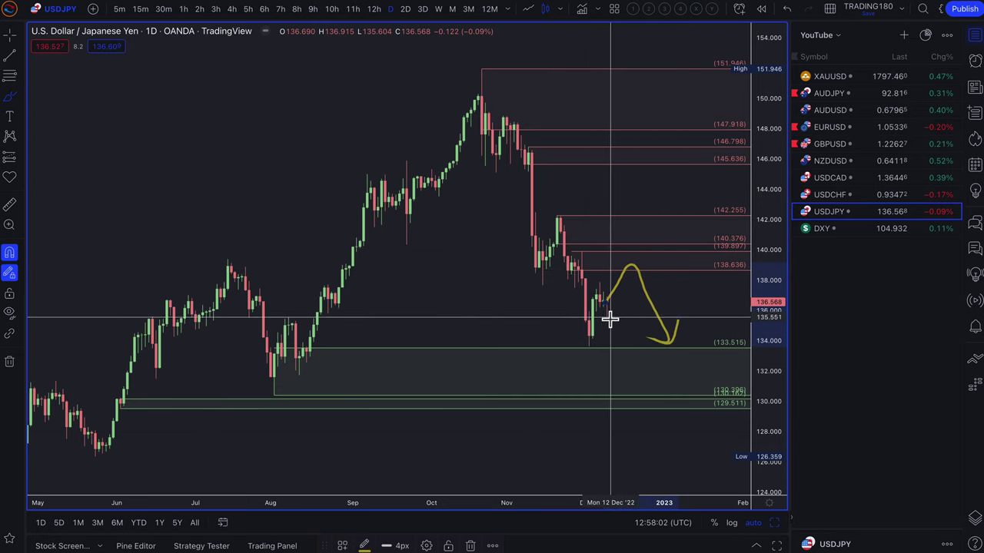
left_click_drag(607, 316, 611, 336)
mouse_move(624, 371)
left_mouse_down()
mouse_move(653, 300)
mouse_move(644, 325)
mouse_move(653, 328)
left_mouse_up()
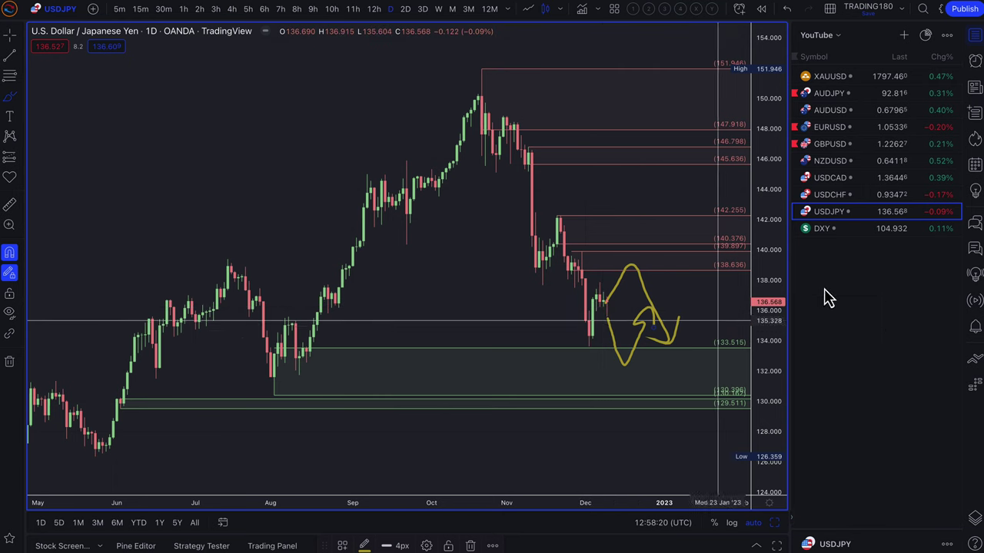
On the USDCHF chart, delete the 0.94259–0.93708 demand zone and circle the latest prices at the 0.93414–0.92868 zone.
left_click(834, 196)
scroll(568, 301, "down", 2)
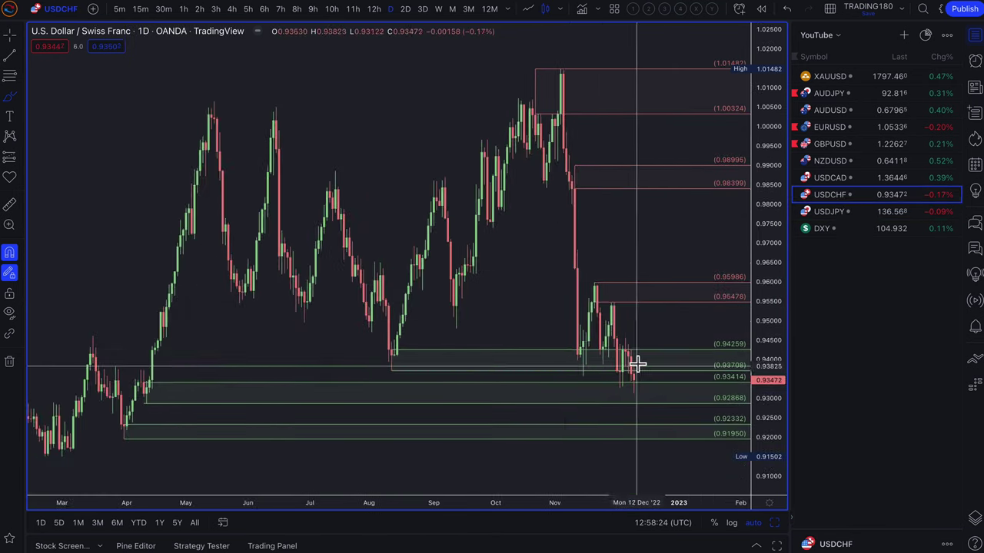
left_click(553, 361)
key("Delete")
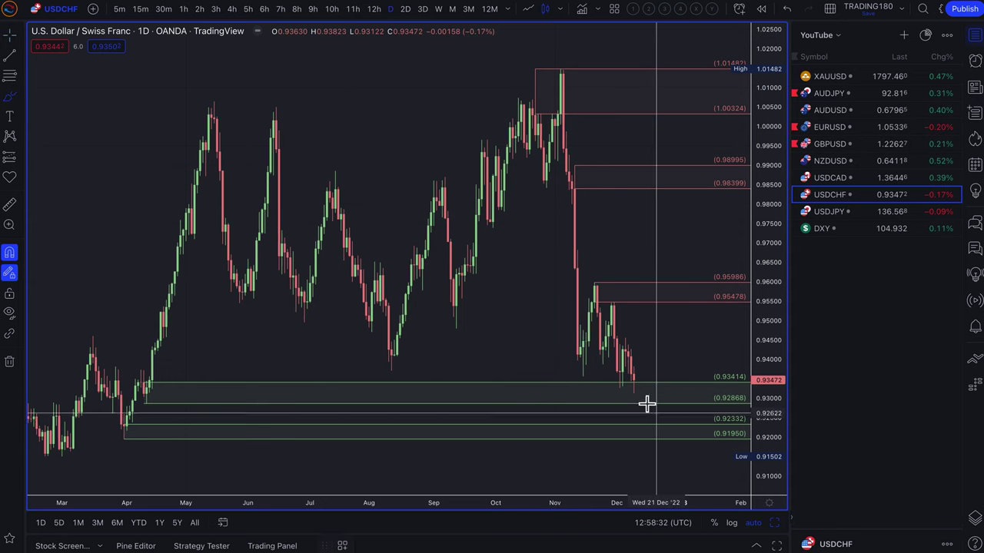
mouse_move(633, 387)
left_mouse_down()
mouse_move(608, 406)
mouse_move(635, 380)
left_mouse_up()
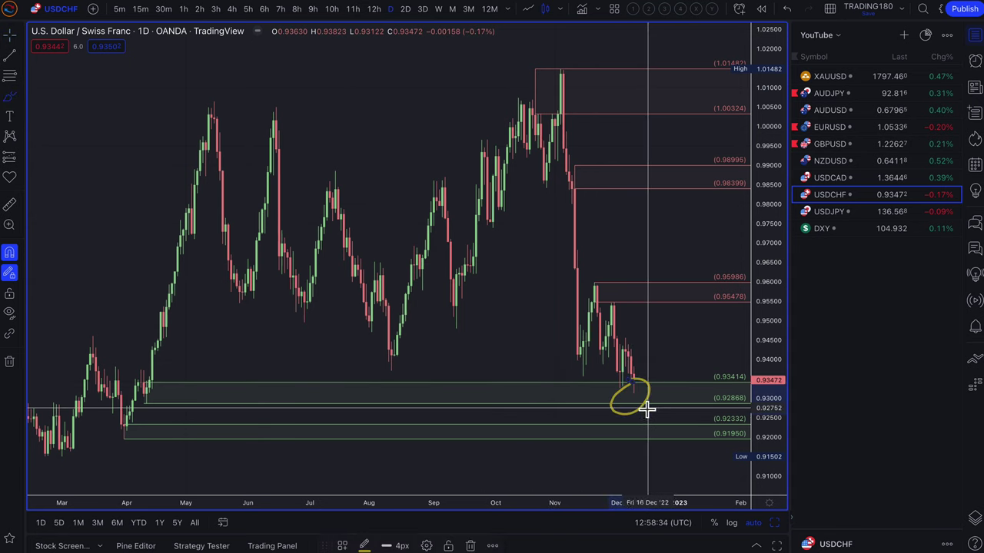
scroll(643, 387, "down", 4)
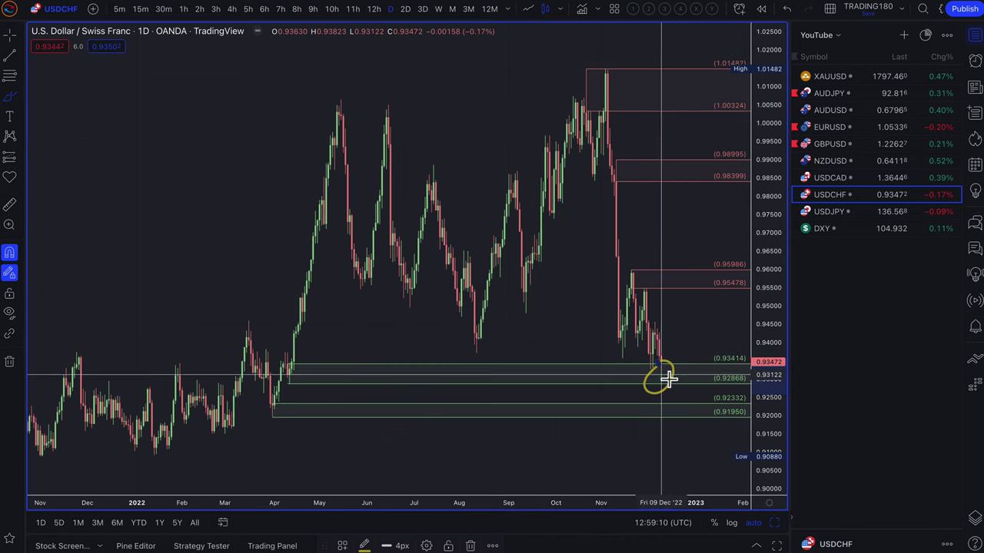
Brush an arrow from the circled USDCHF low up to the 0.95478 supply zone.
scroll(575, 356, "up", 5)
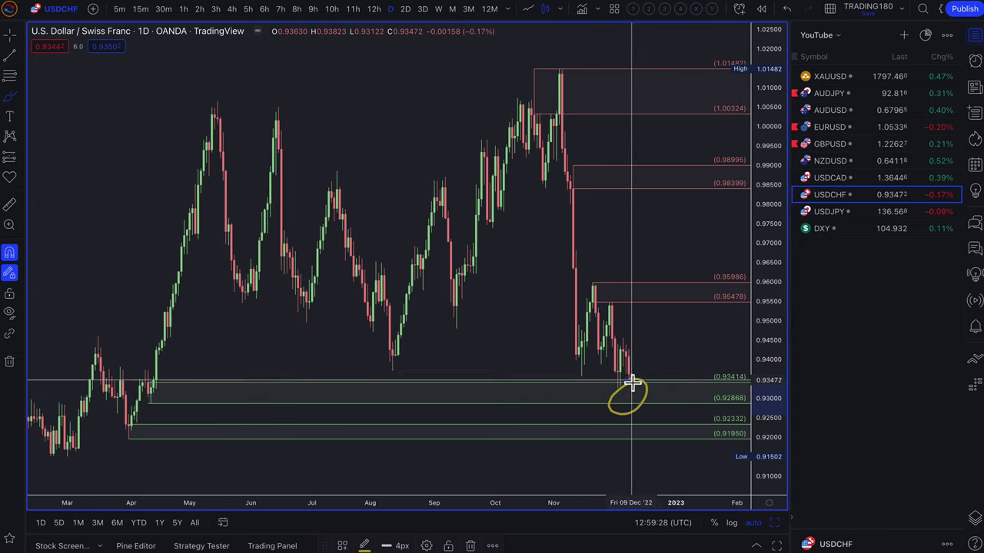
left_click_drag(679, 298, 666, 314)
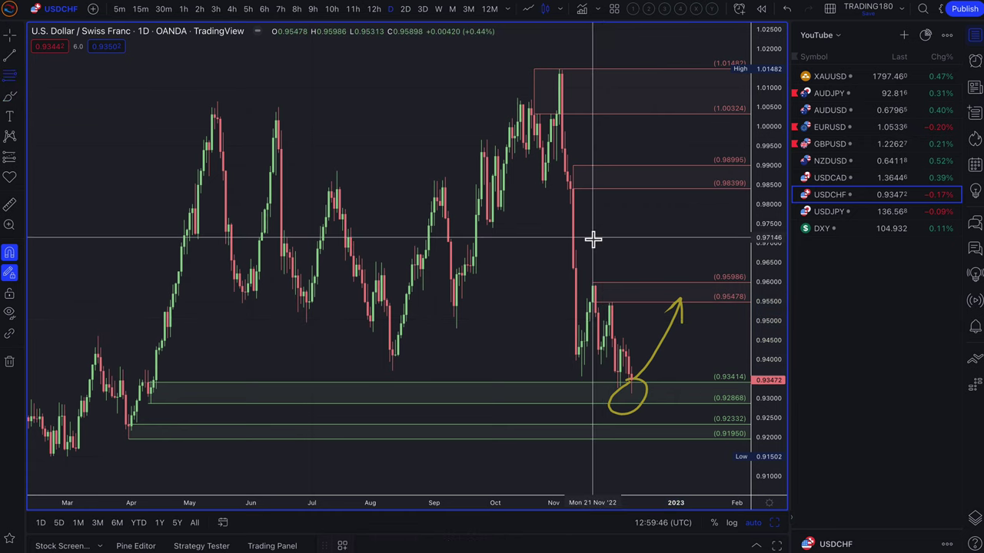
Add a USDCHF supply zone at 0.94888–0.95477 and brush a projection rising into it, falling into the 0.93414–0.92868 demand zone.
left_click(608, 325)
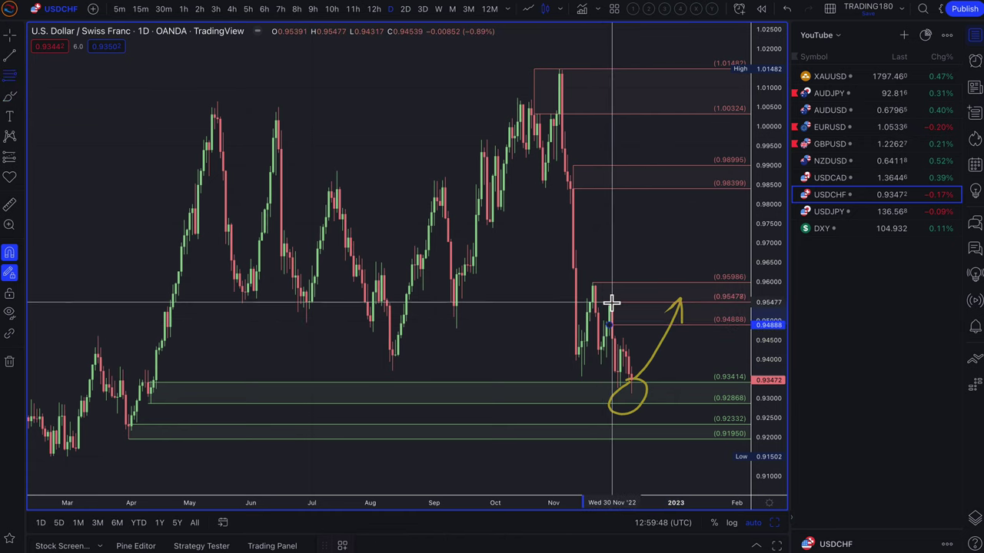
left_click(612, 302)
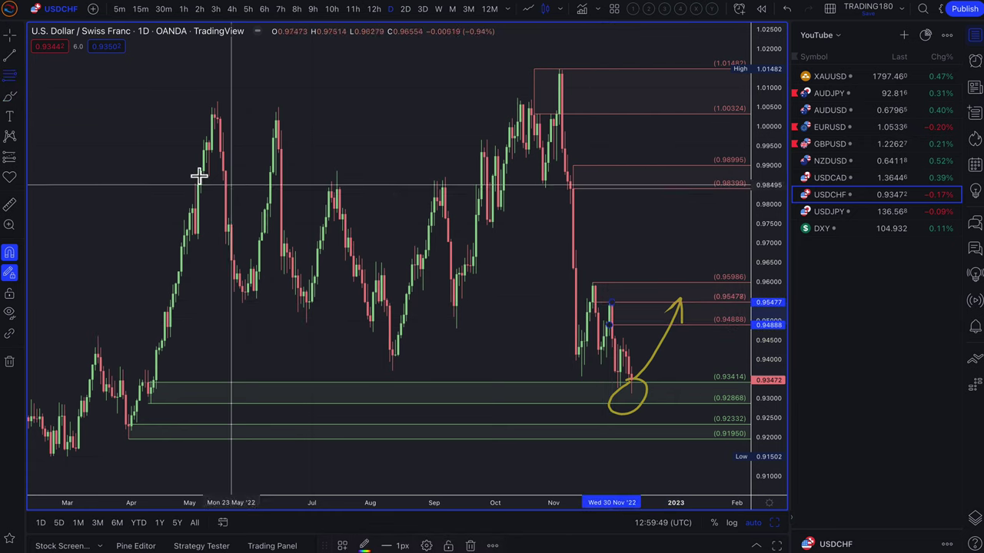
left_click(9, 98)
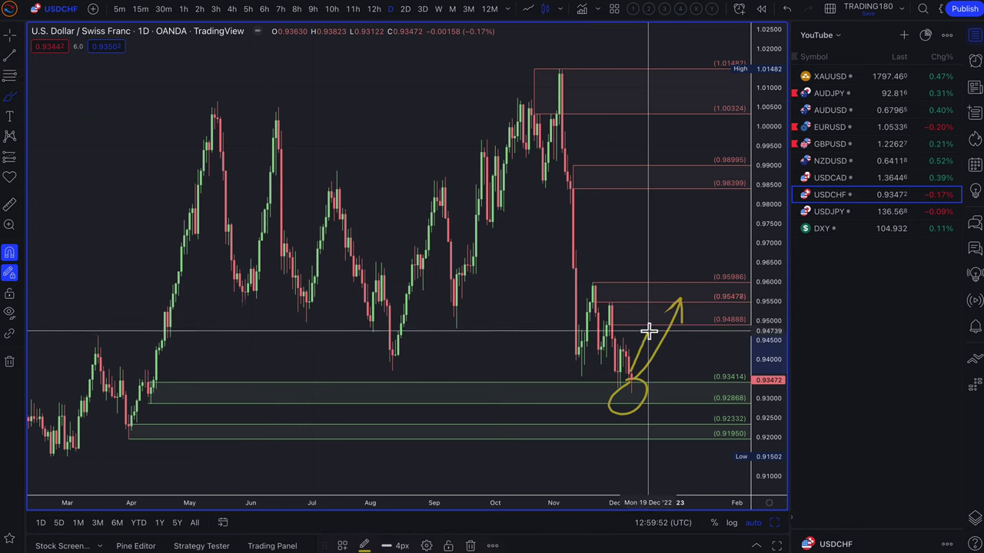
mouse_move(663, 330)
left_mouse_down()
mouse_move(694, 392)
mouse_move(711, 370)
left_mouse_up()
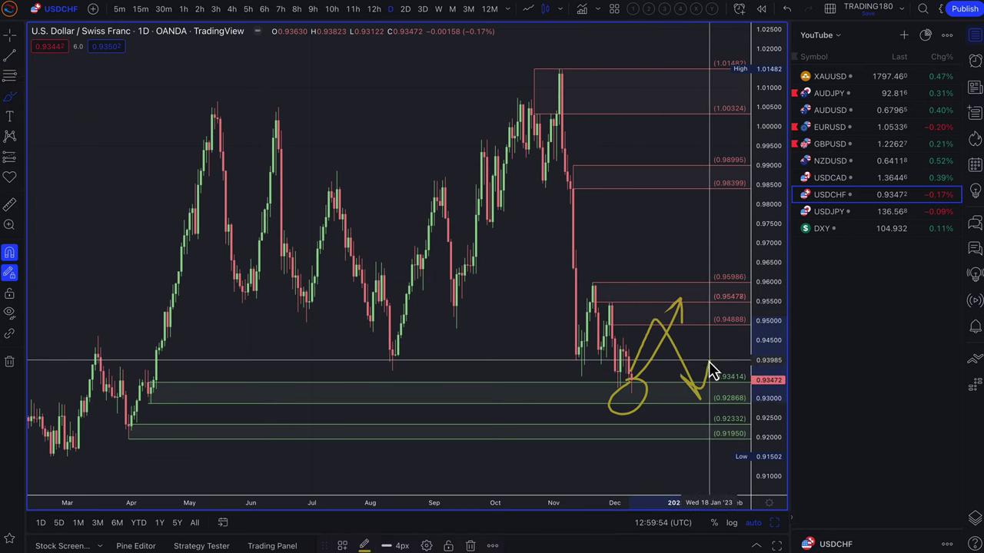
Open the USDCAD chart and handwrite "2SDP" in the empty area above the spring candles.
left_click(835, 182)
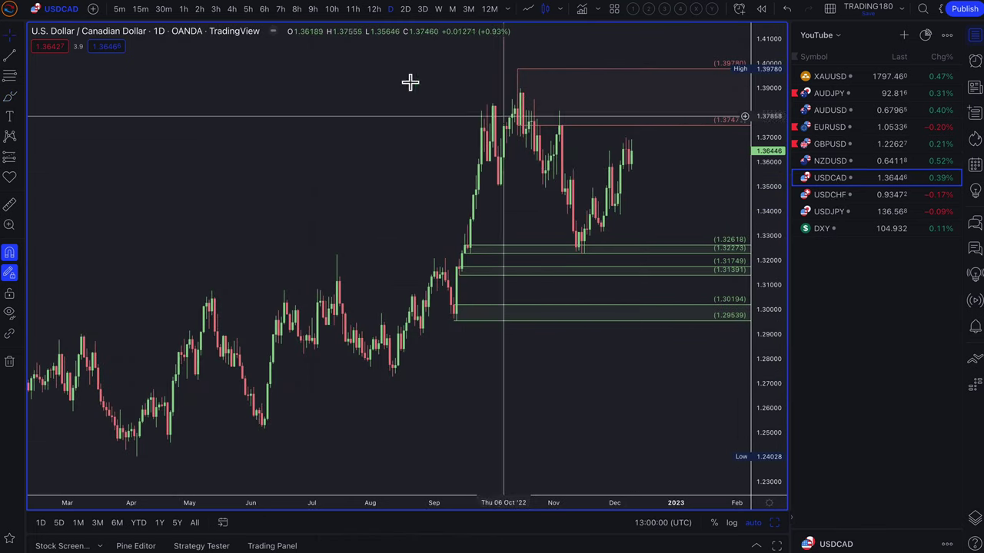
left_click(12, 98)
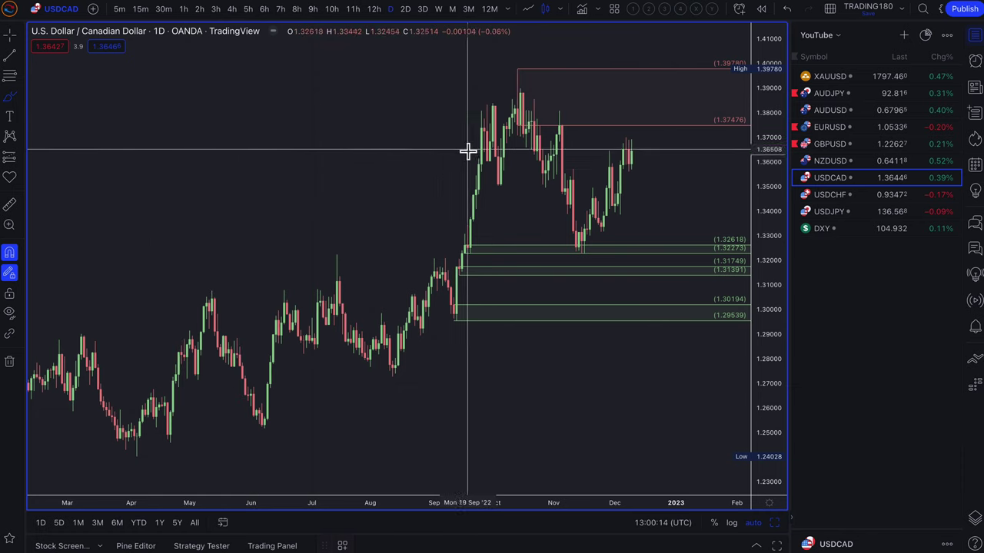
left_click_drag(125, 104, 184, 138)
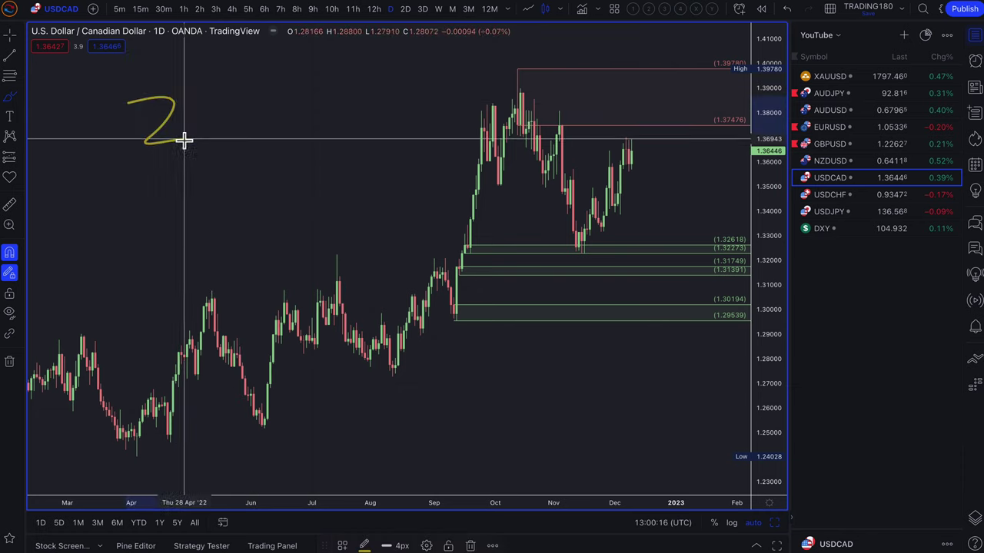
mouse_move(225, 83)
left_mouse_down()
mouse_move(193, 100)
mouse_move(214, 135)
left_mouse_up()
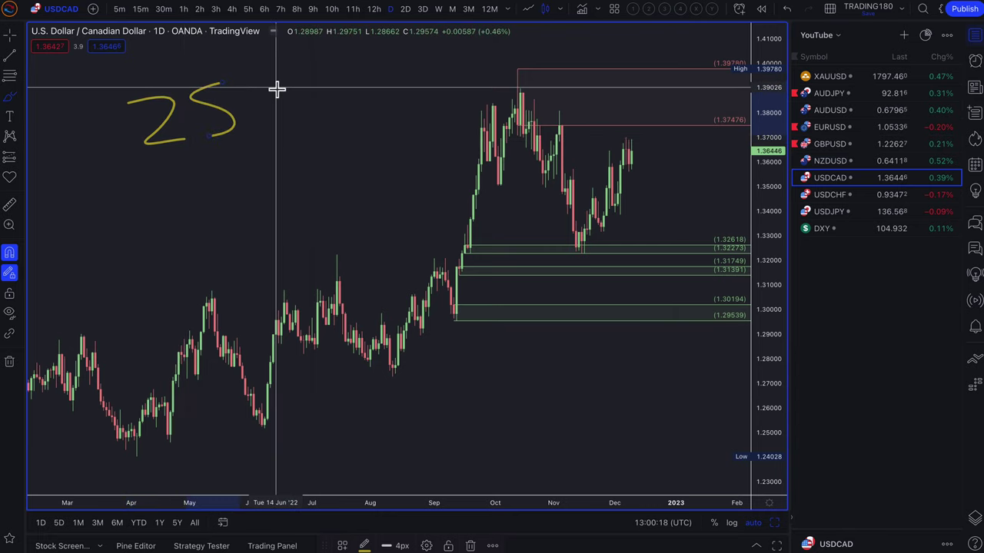
mouse_move(243, 94)
left_mouse_down()
mouse_move(260, 127)
mouse_move(300, 94)
left_mouse_up()
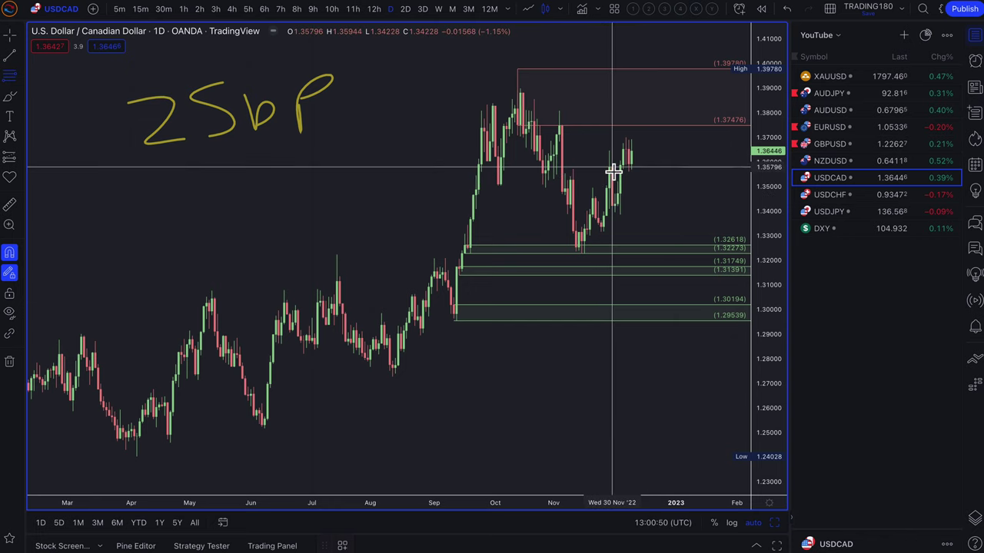
Add USDCAD demand zones at 1.35796–1.33854 and 1.33540–1.32262 with the 2. DEMAND template, replacing the 1.32618–1.32273 zone.
left_click(619, 214)
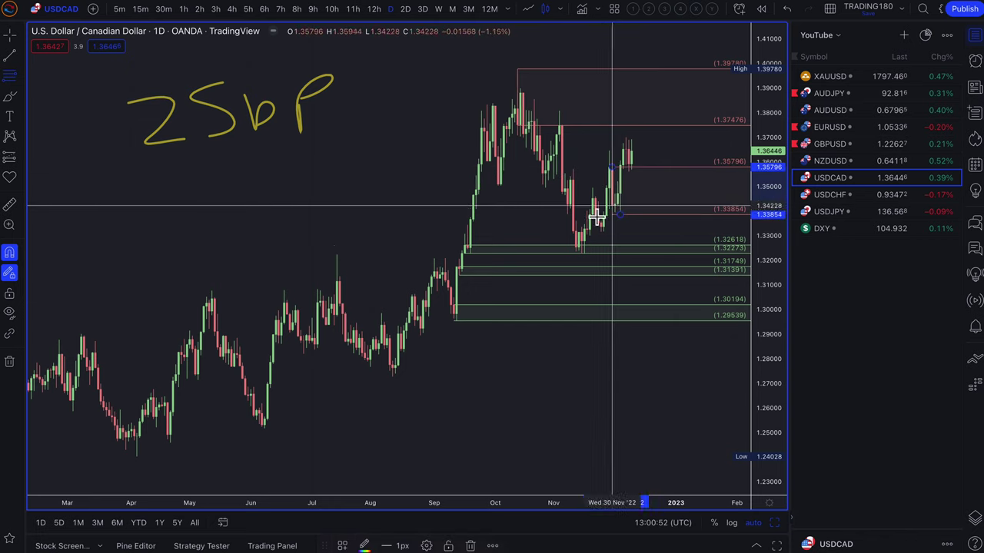
left_click(341, 546)
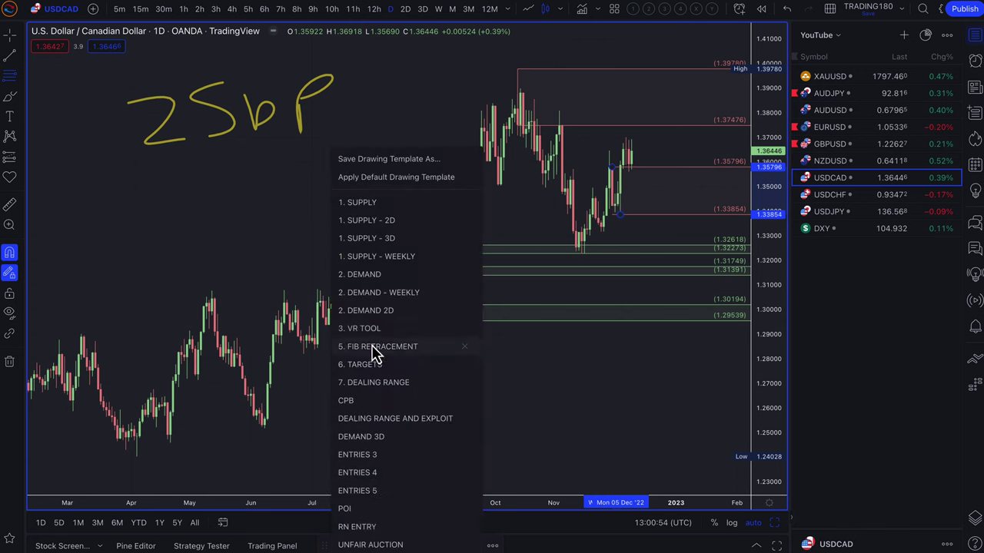
left_click(374, 274)
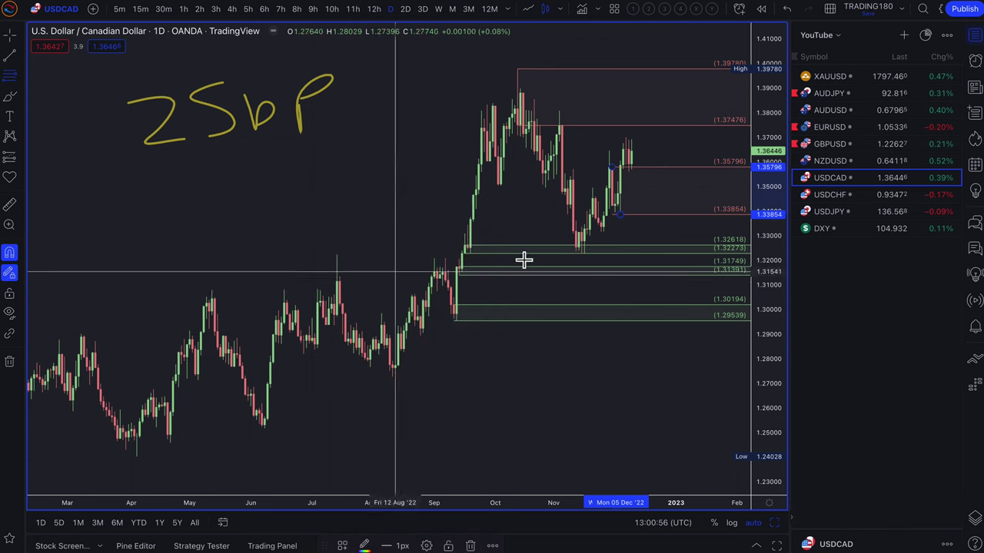
scroll(525, 259, "up", 5)
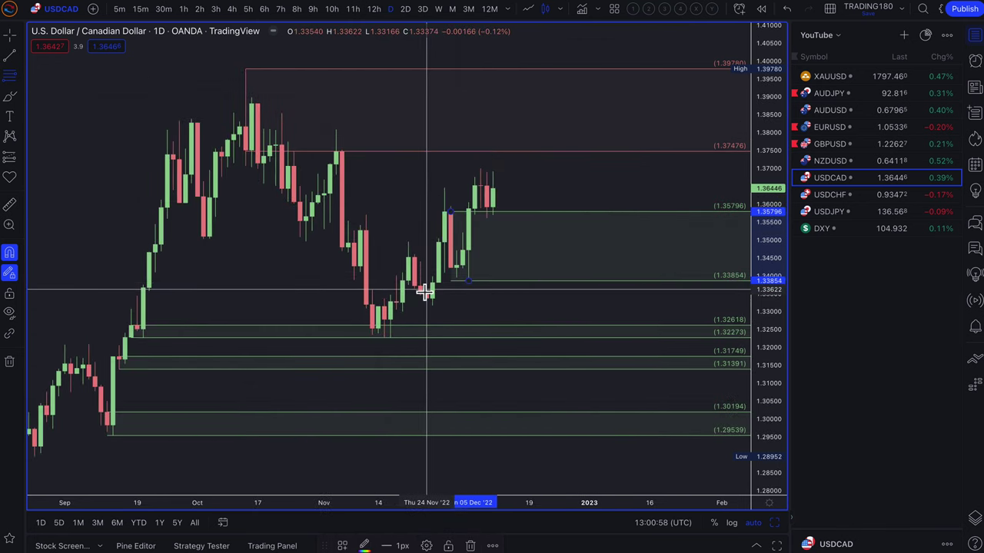
mouse_move(424, 293)
left_mouse_down()
mouse_move(426, 310)
mouse_move(402, 313)
mouse_move(383, 339)
left_mouse_up()
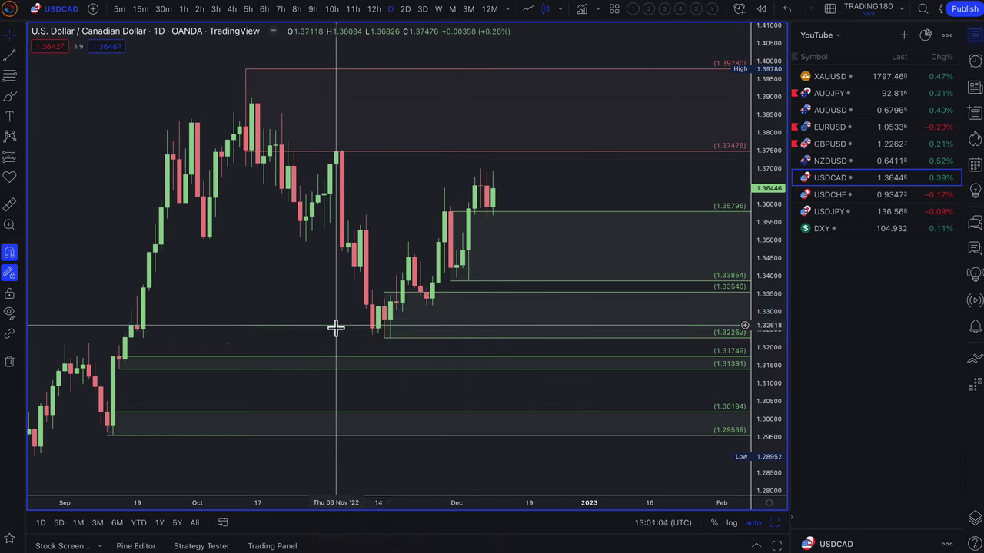
Brush a USDCAD projection falling to about 1.339 inside the upper demand zone and rebounding to about 1.358.
left_click(10, 98)
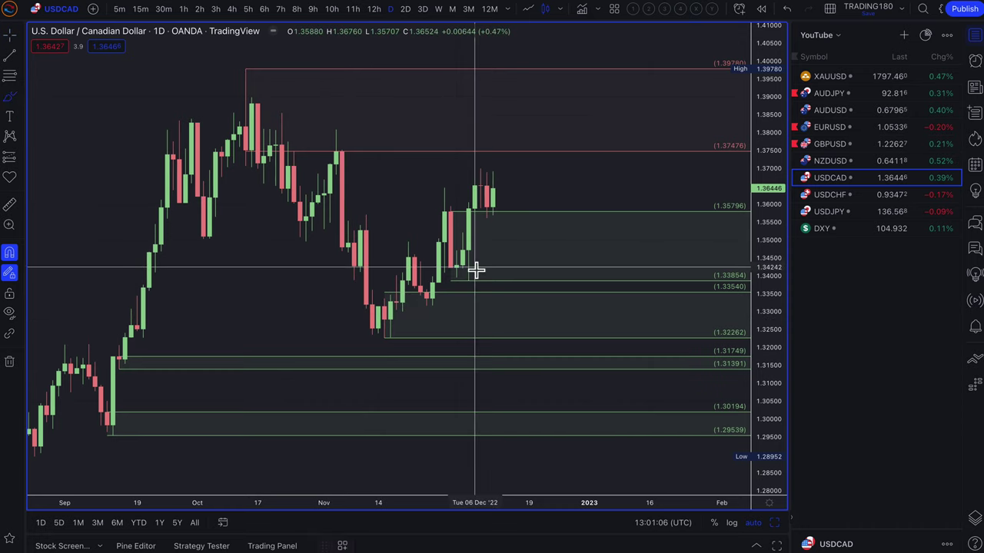
mouse_move(500, 204)
left_mouse_down()
mouse_move(516, 274)
mouse_move(562, 229)
left_mouse_up()
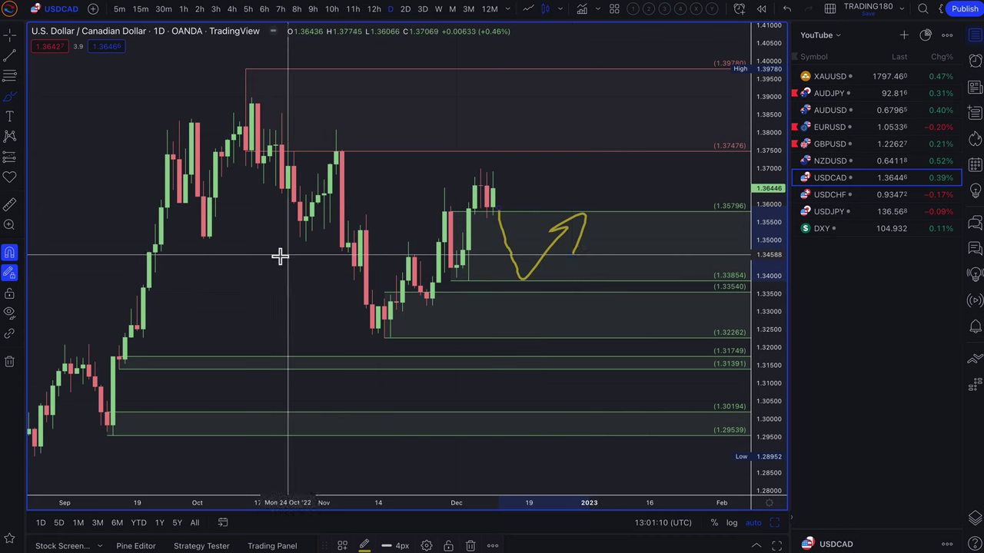
Draw a wide rectangle across the USDCAD chart between 1.34494 and 1.34148 to mark the consolidation band.
left_click(23, 103)
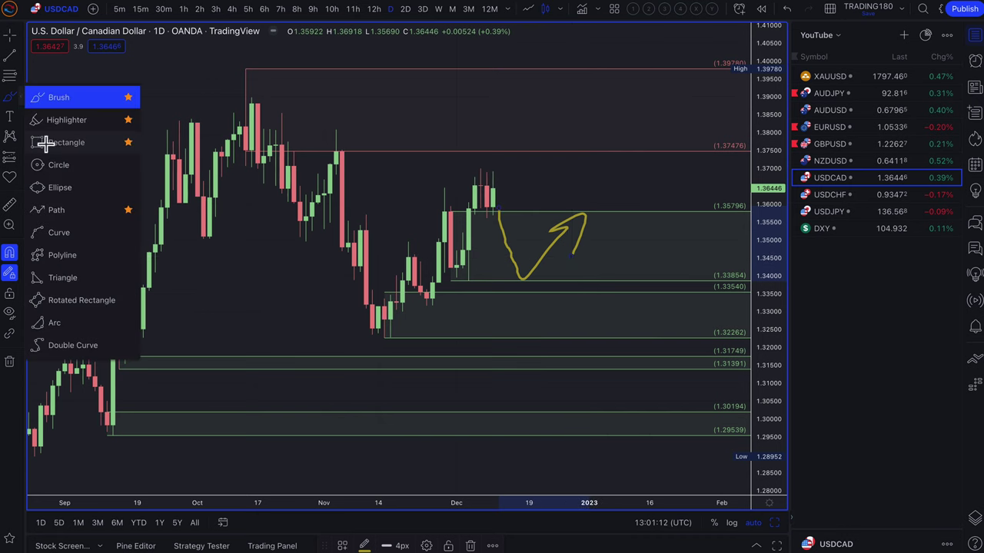
left_click(46, 142)
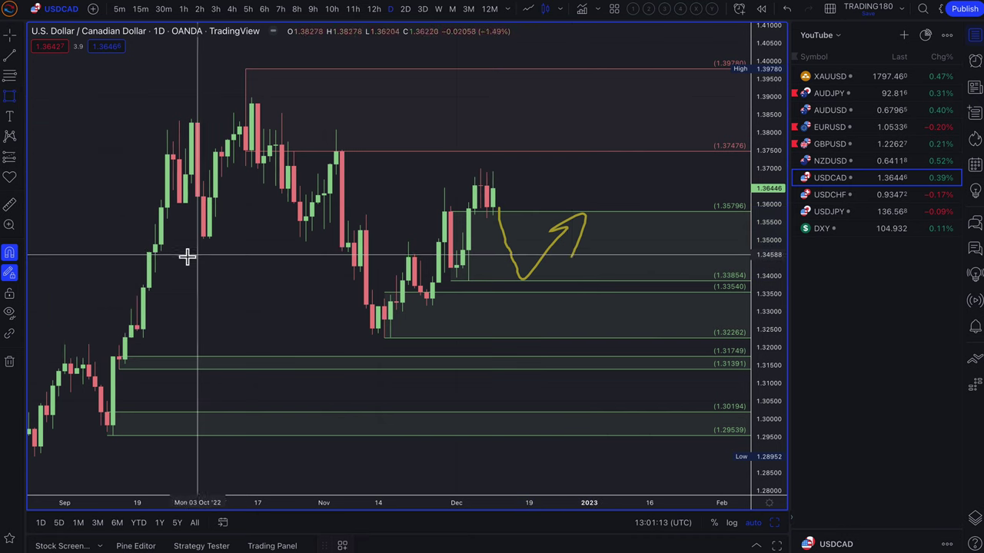
left_click(59, 271)
left_click(684, 261)
scroll(485, 325, "up", 5)
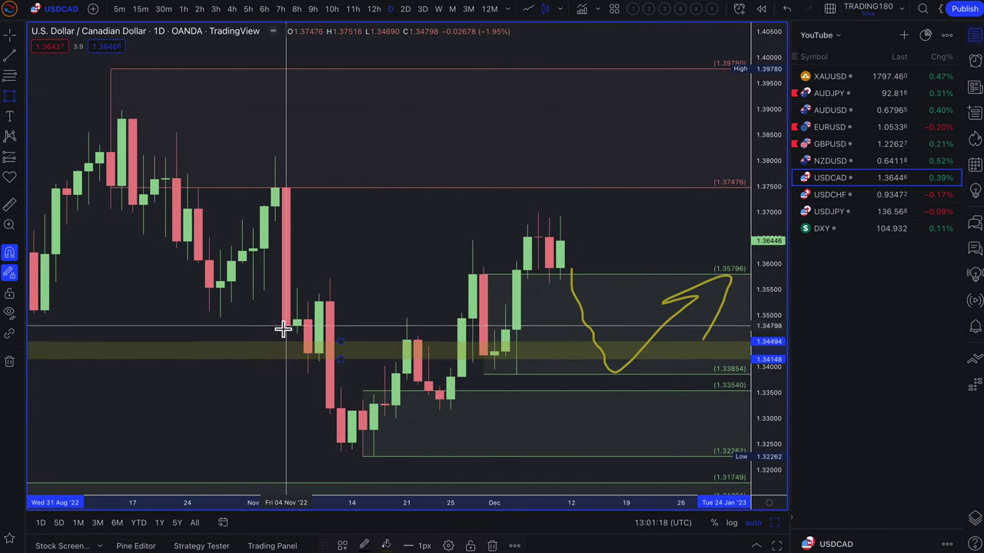
scroll(485, 360, "right", 5)
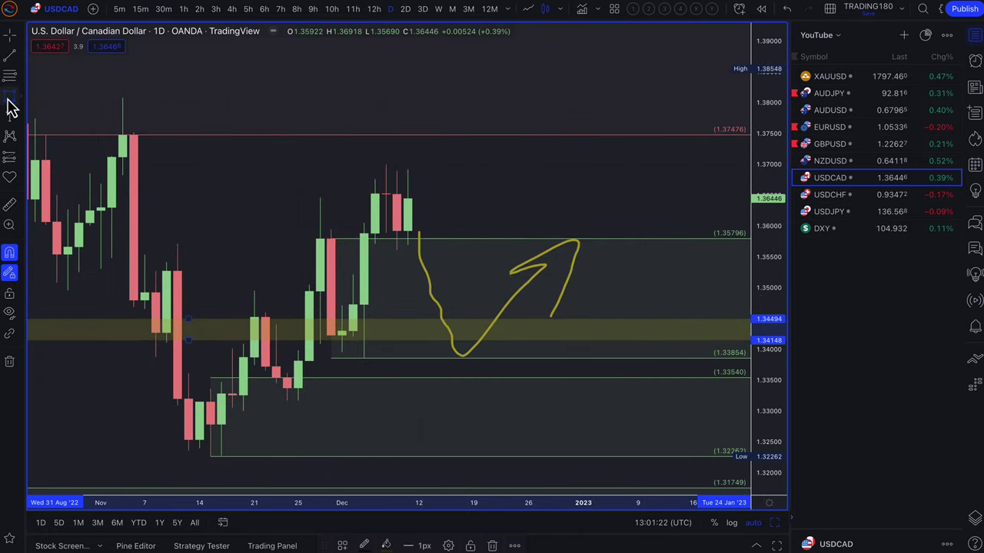
Extend the USDCAD supply zone's lower edge down to 1.37118 so that it spans 1.39780–1.37118.
left_click(23, 105)
left_click(55, 102)
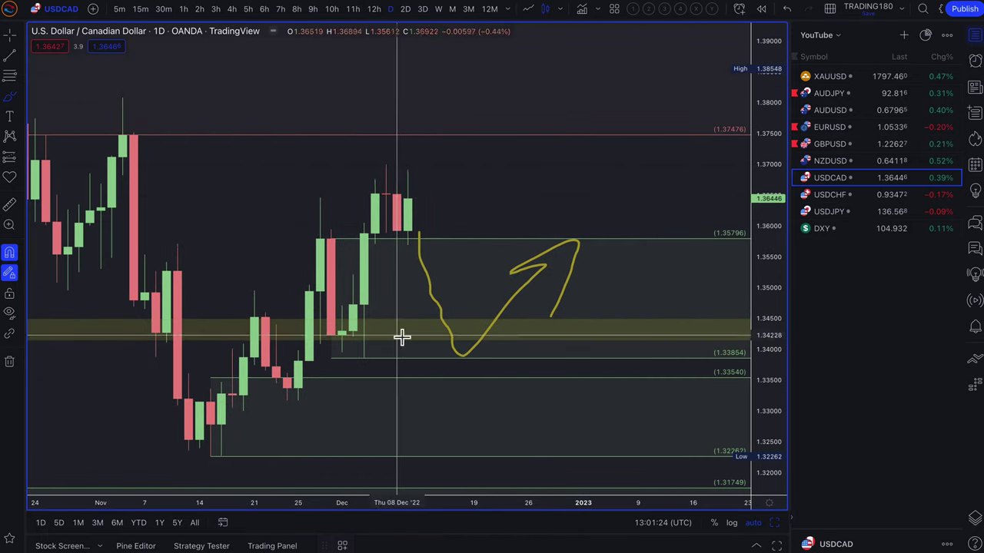
scroll(463, 204, "down", 3)
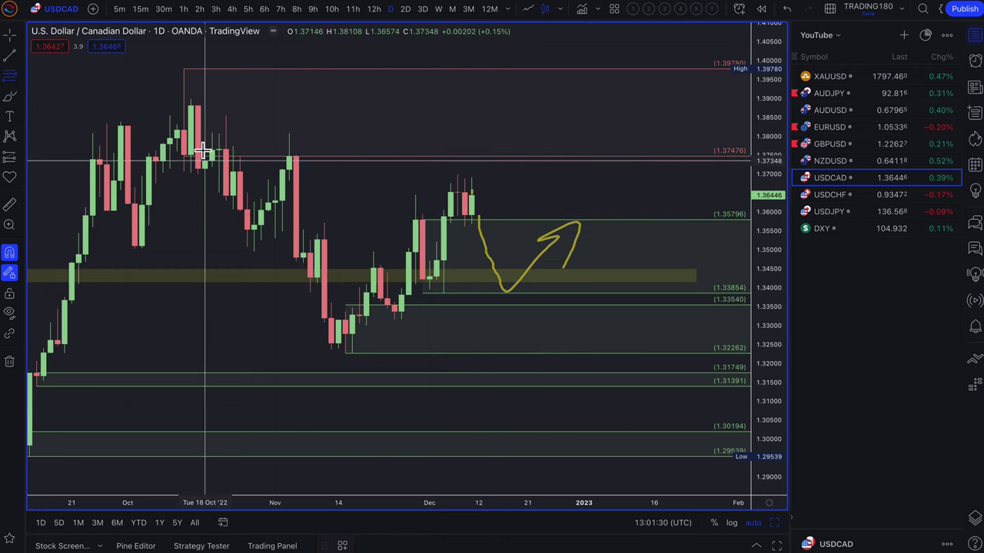
left_click_drag(294, 156, 287, 171)
Brush a USDCAD projection rising from the latest candle into the supply zone and falling back to about 1.362.
left_click(10, 97)
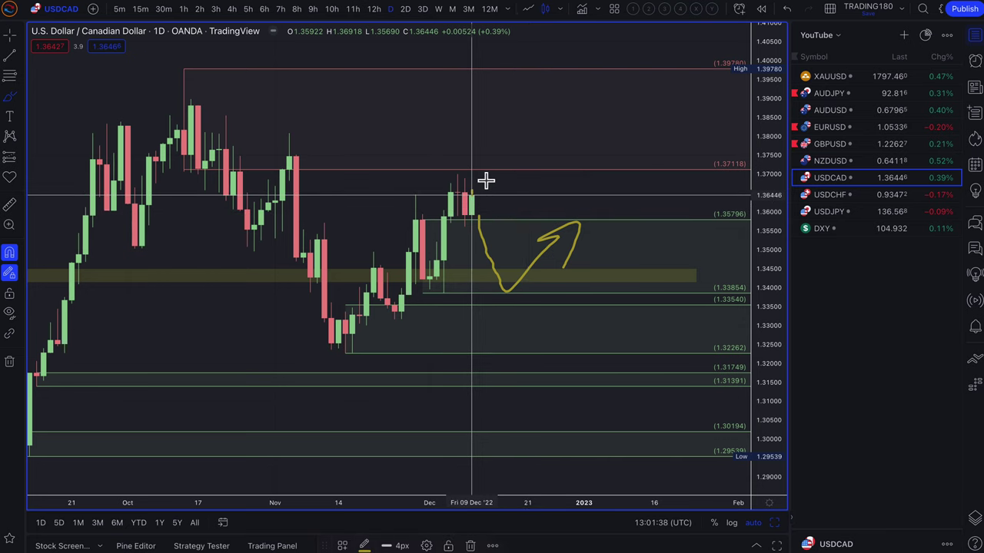
mouse_move(475, 189)
left_mouse_down()
mouse_move(521, 176)
mouse_move(548, 190)
left_mouse_up()
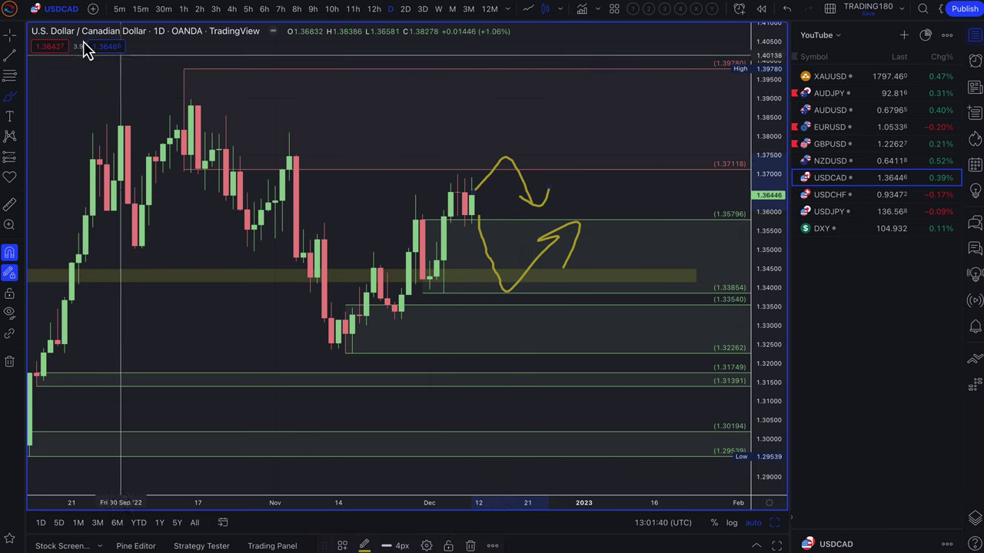
scroll(469, 162, "down", 5)
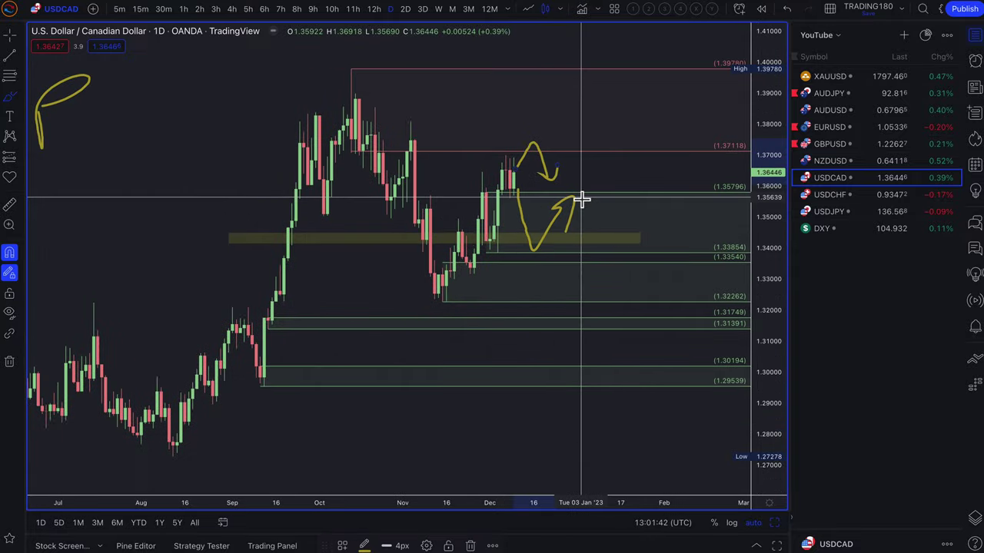
scroll(581, 199, "down", 3)
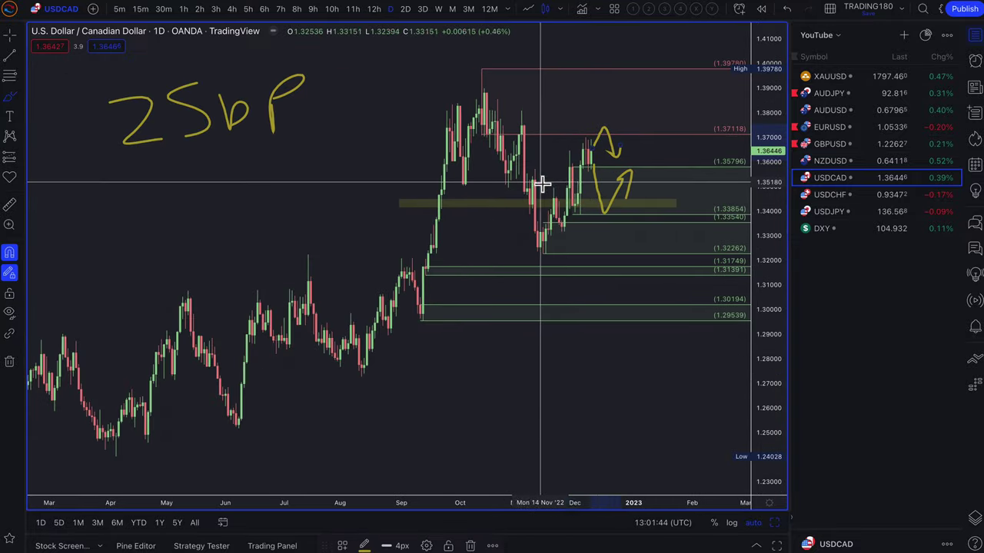
On the NZDUSD chart, handwrite "CZCP" below the July–August candles and delete the 0.62512–0.61886 supply zone.
left_click(834, 164)
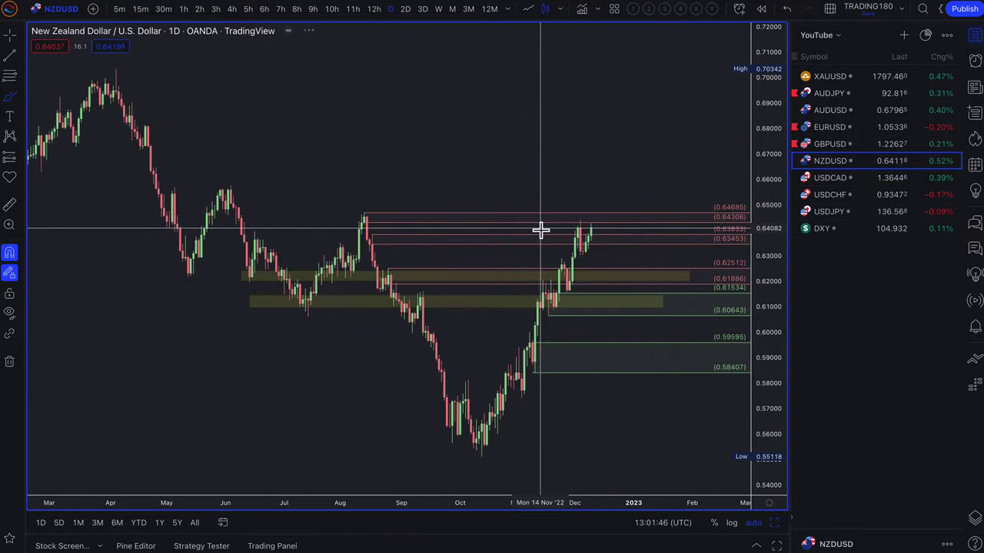
scroll(462, 275, "up", 5)
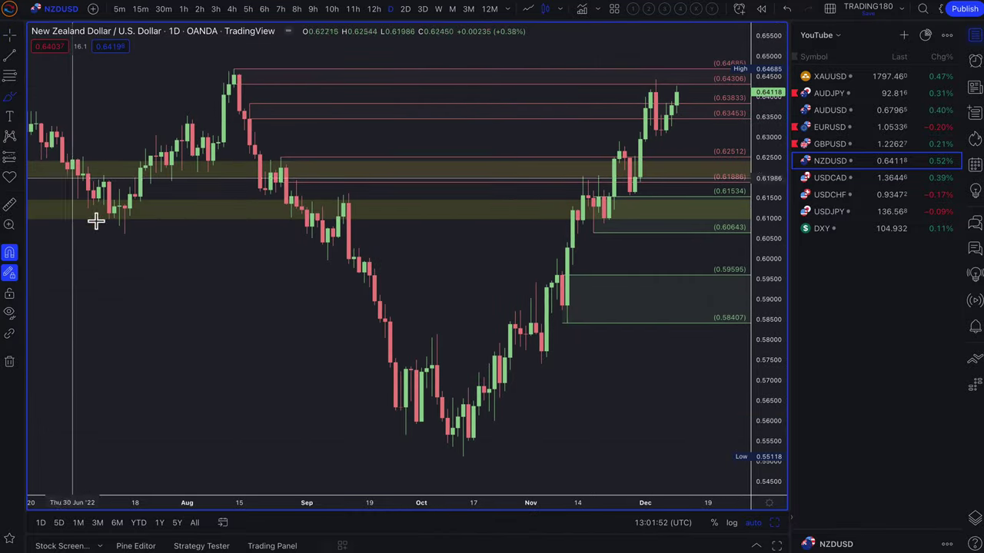
left_click_drag(113, 291, 125, 333)
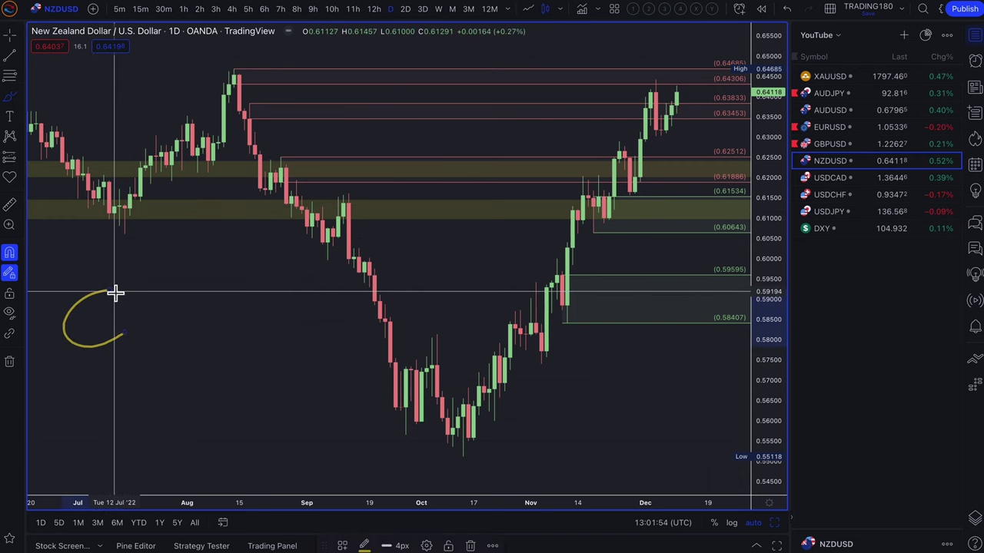
mouse_move(146, 294)
left_mouse_down()
mouse_move(159, 331)
mouse_move(171, 303)
mouse_move(183, 333)
left_mouse_up()
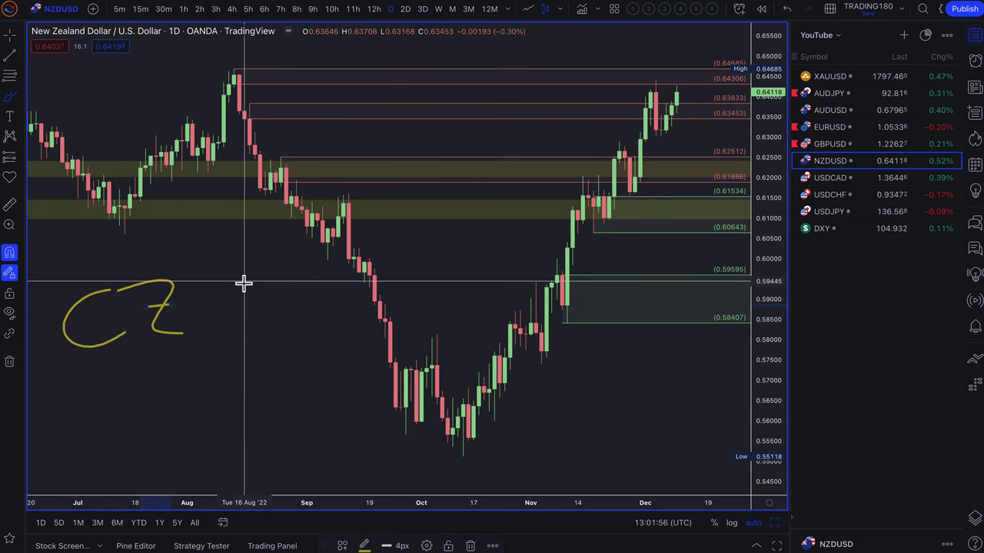
mouse_move(243, 283)
left_mouse_down()
mouse_move(254, 314)
mouse_move(268, 287)
left_mouse_up()
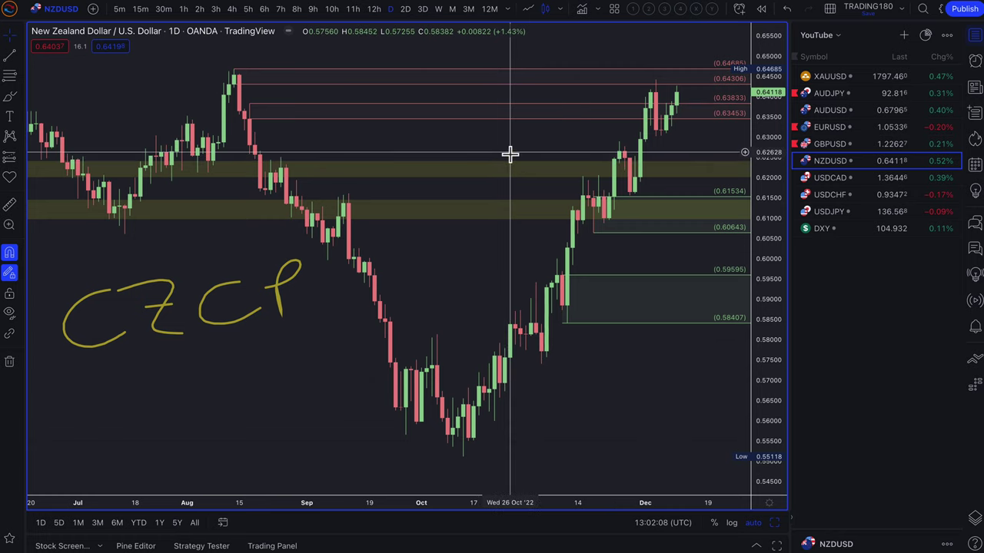
Brush an arrow pointing up to the "CZ" of "CZCP" and delete the 0.63833–0.63453 supply zone.
left_click(10, 101)
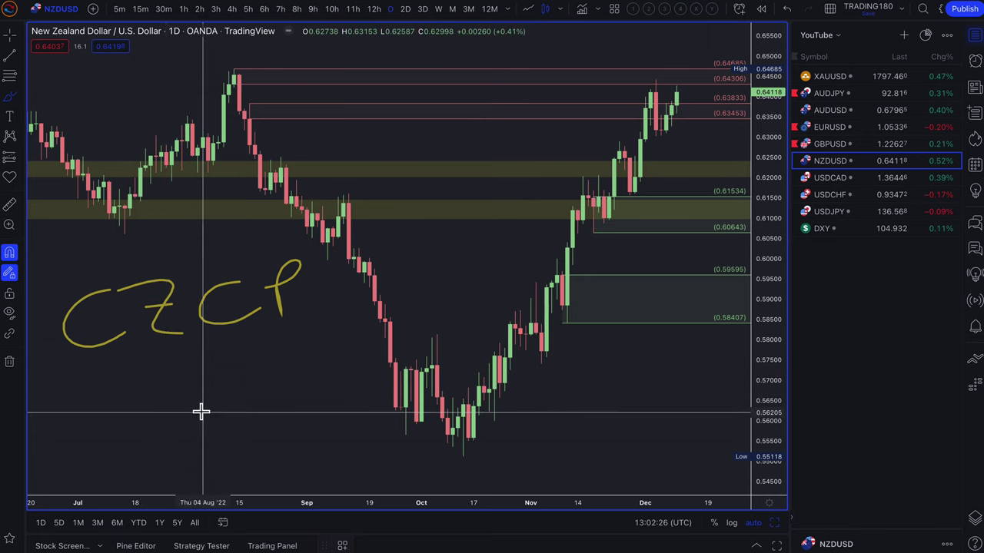
mouse_move(201, 412)
left_mouse_down()
mouse_move(134, 359)
mouse_move(159, 360)
left_mouse_up()
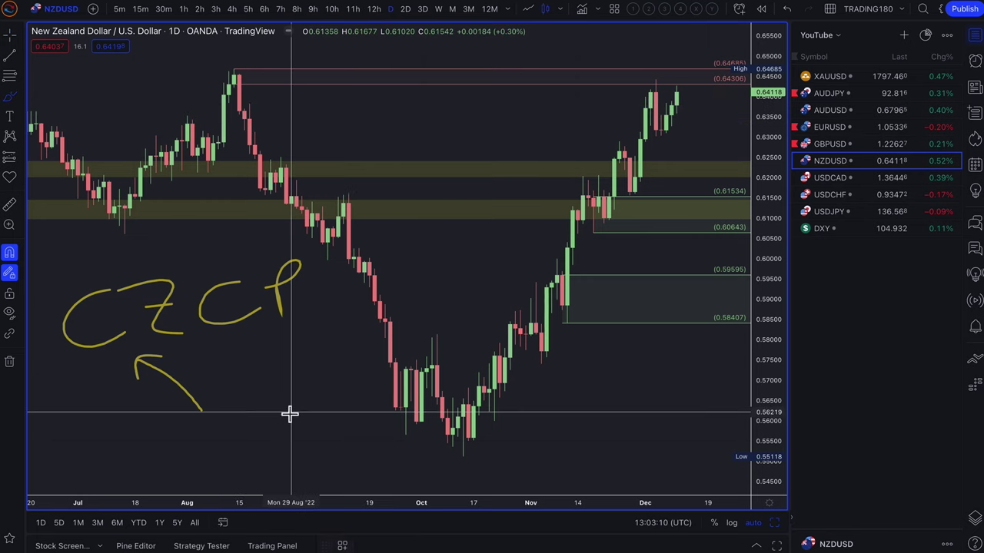
Brush an arrow up to the "P" of "CZCP" with "on" beside it, and circle the December highs at the 0.64685–0.64306 supply zone.
mouse_move(288, 355)
left_mouse_down()
mouse_move(301, 334)
mouse_move(312, 348)
left_mouse_up()
mouse_move(330, 384)
left_mouse_down()
mouse_move(316, 418)
mouse_move(320, 389)
mouse_move(379, 399)
left_mouse_up()
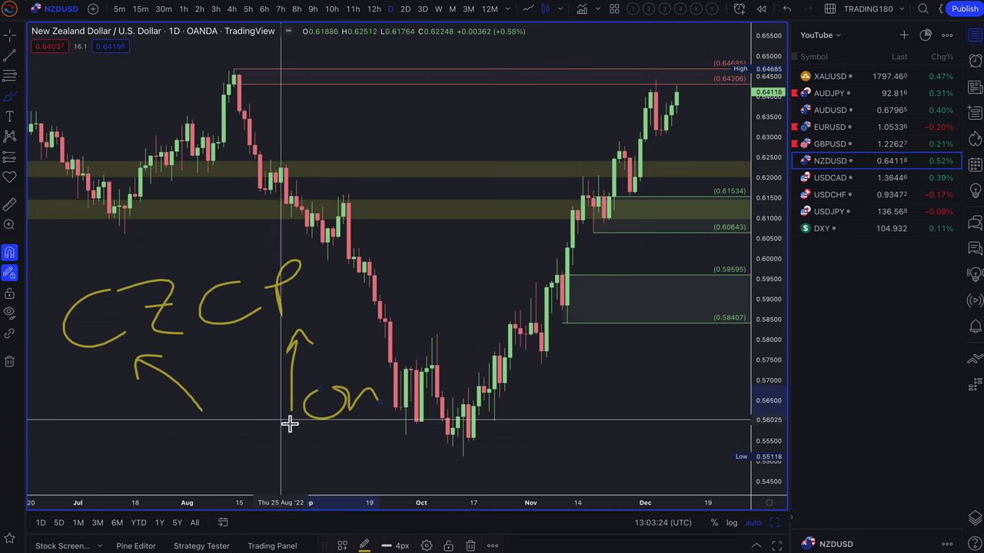
left_click_drag(517, 256, 477, 256)
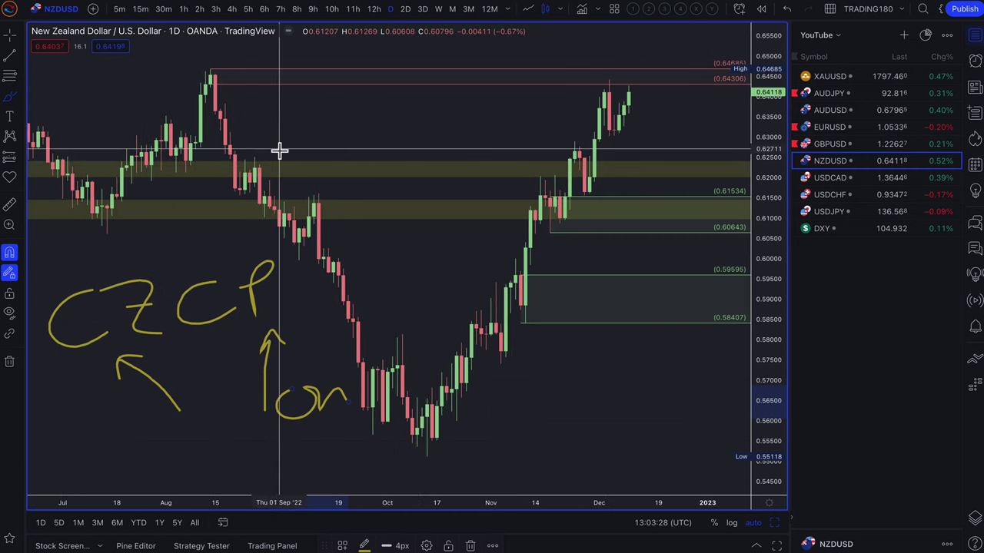
left_click(17, 103)
scroll(494, 193, "down", 3)
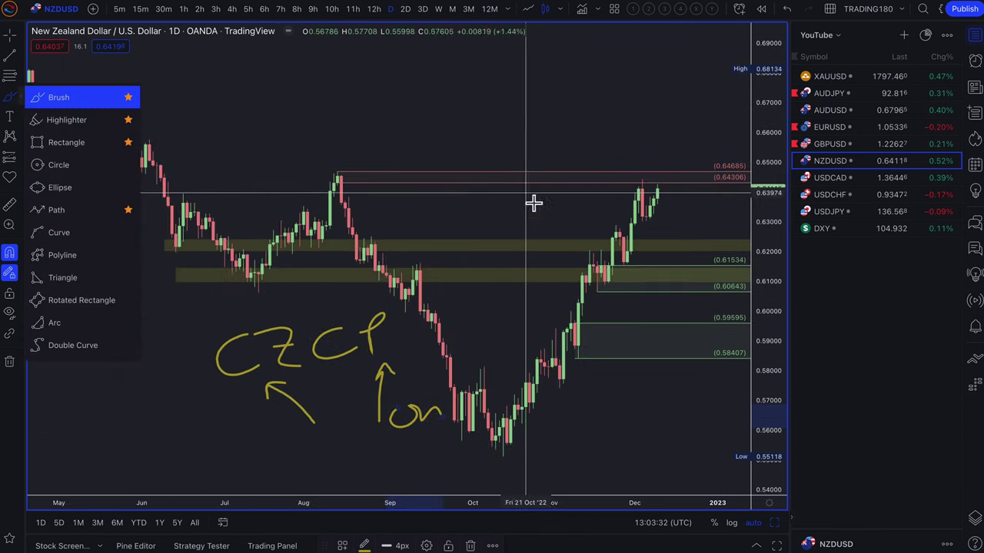
left_click(80, 104)
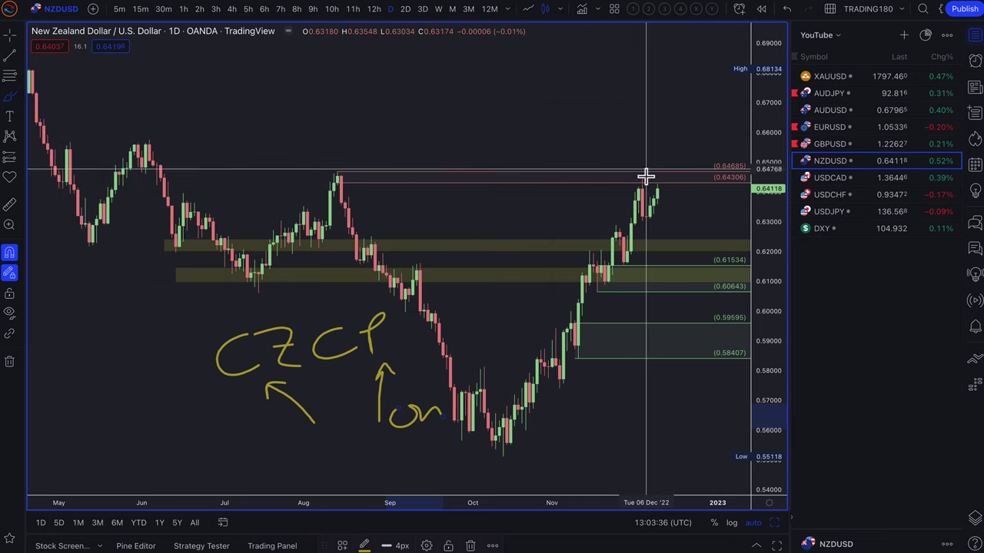
mouse_move(648, 167)
left_mouse_down()
mouse_move(654, 196)
mouse_move(630, 163)
left_mouse_up()
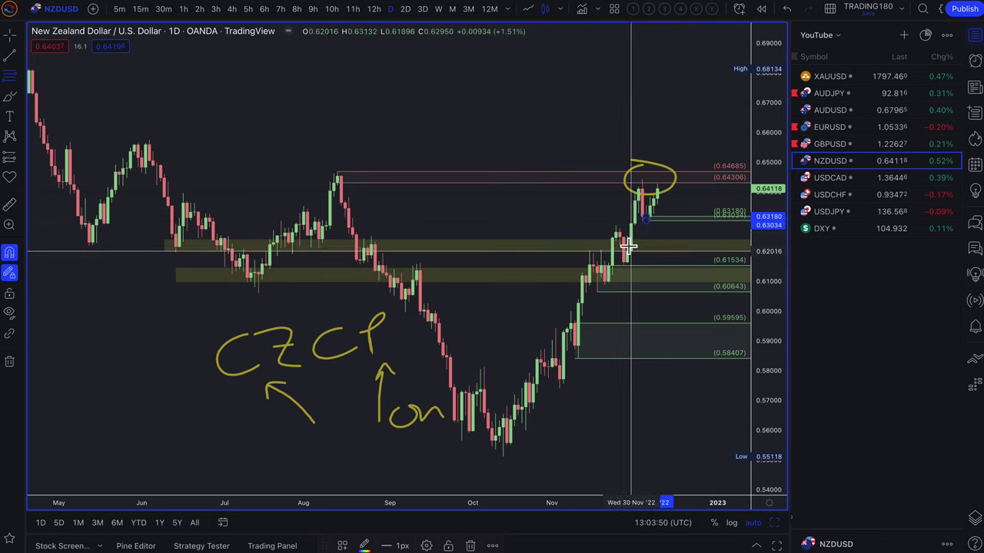
Draw a demand zone on NZDUSD from 0.62494 down to 0.61560, starting at the 28 November candle.
left_click(623, 238)
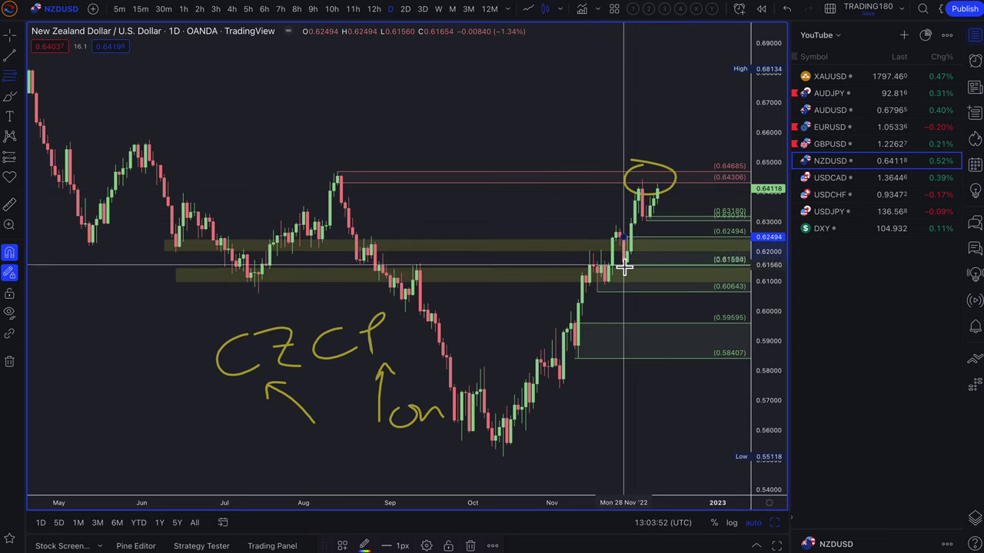
left_click(624, 265)
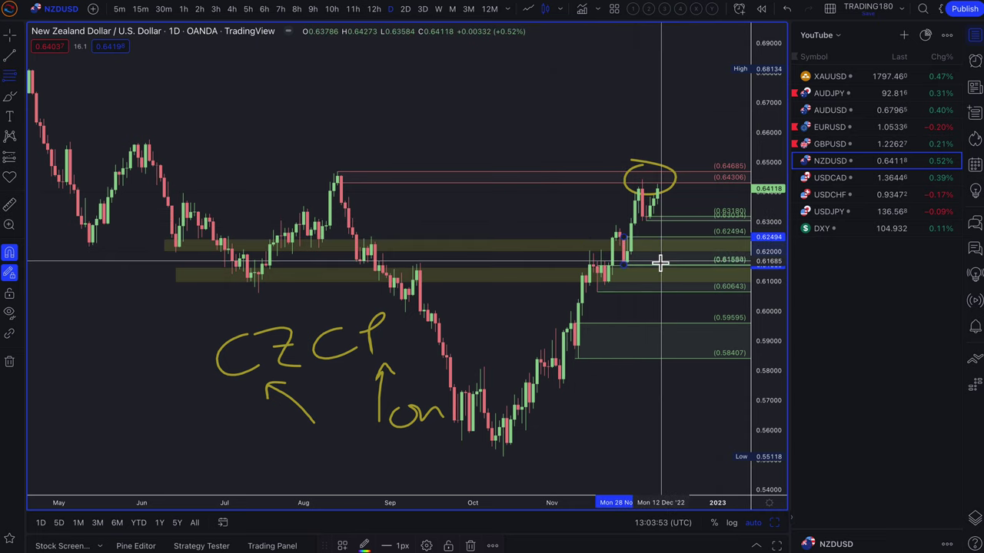
Brush a circle around the mid-August NZDUSD high and handwrite "B" beside it.
left_click(10, 99)
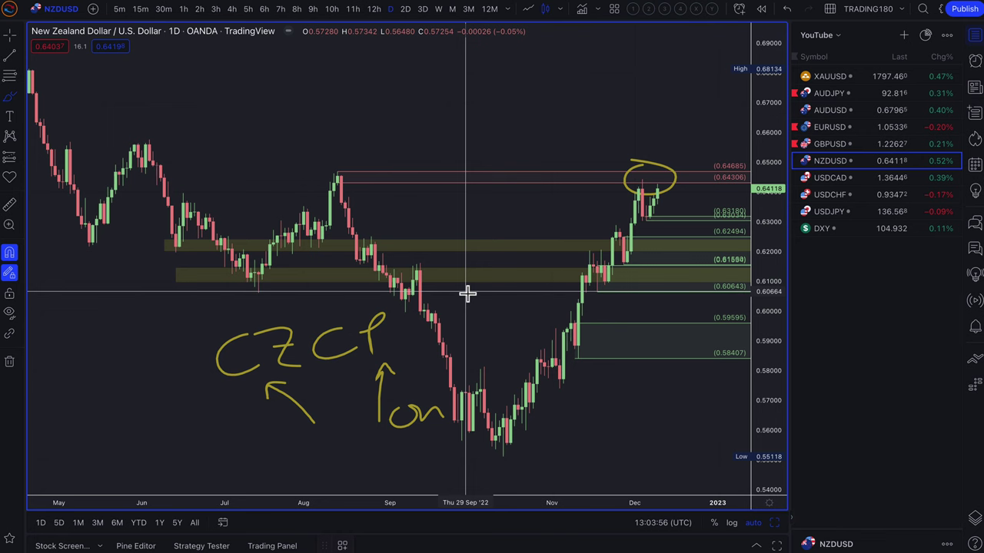
scroll(467, 293, "up", 5)
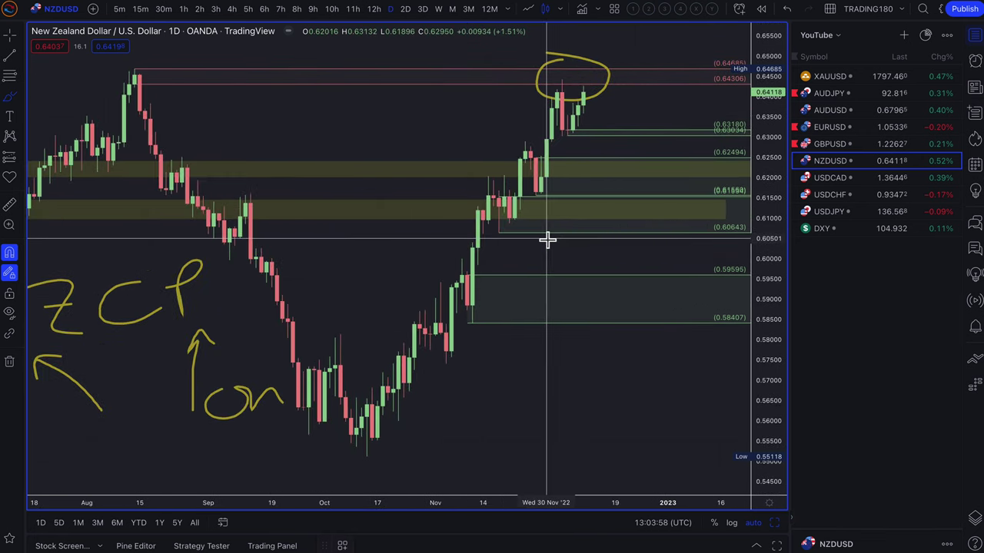
scroll(547, 240, "down", 2)
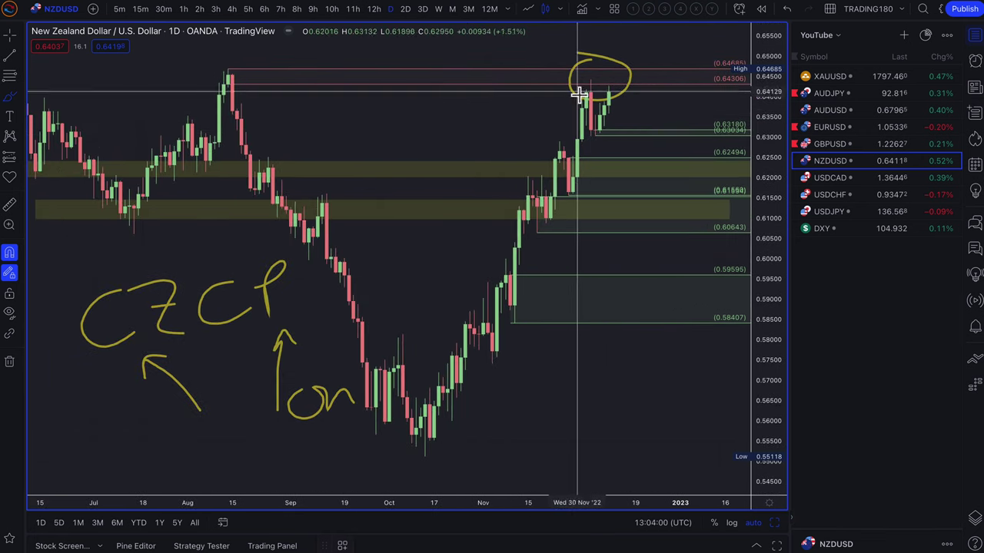
scroll(578, 93, "down", 2)
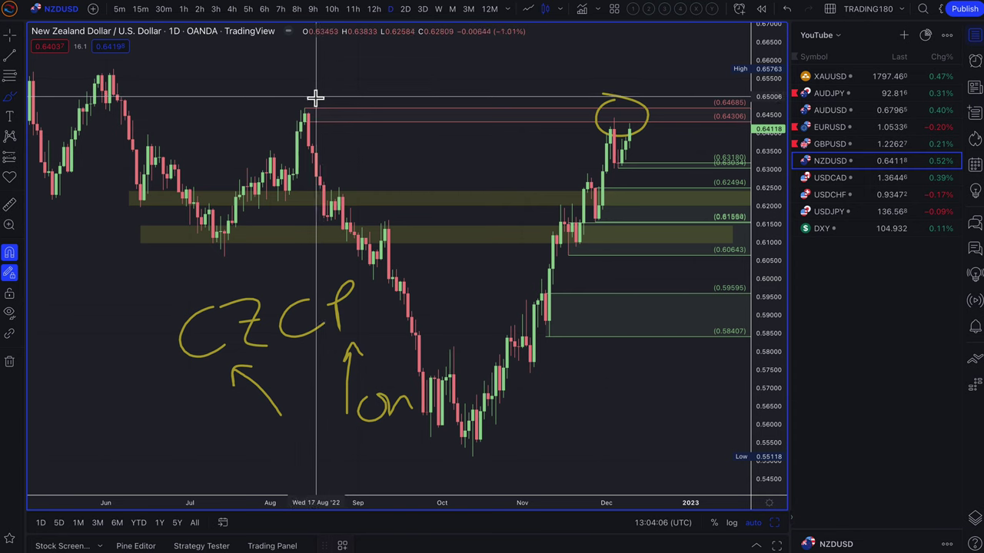
mouse_move(315, 96)
left_mouse_down()
mouse_move(318, 125)
mouse_move(335, 103)
mouse_move(345, 126)
left_mouse_up()
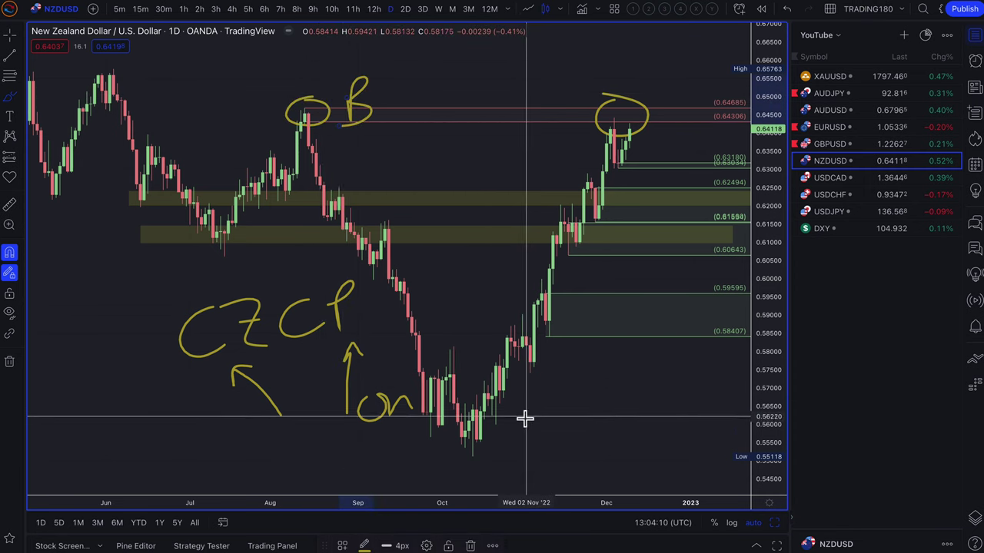
Handwrite "E" below the November candles and "CPI" with an up arrow above the December highs, plus an arrow falling to about 0.628.
mouse_move(526, 459)
left_mouse_down()
mouse_move(555, 459)
mouse_move(522, 440)
left_mouse_up()
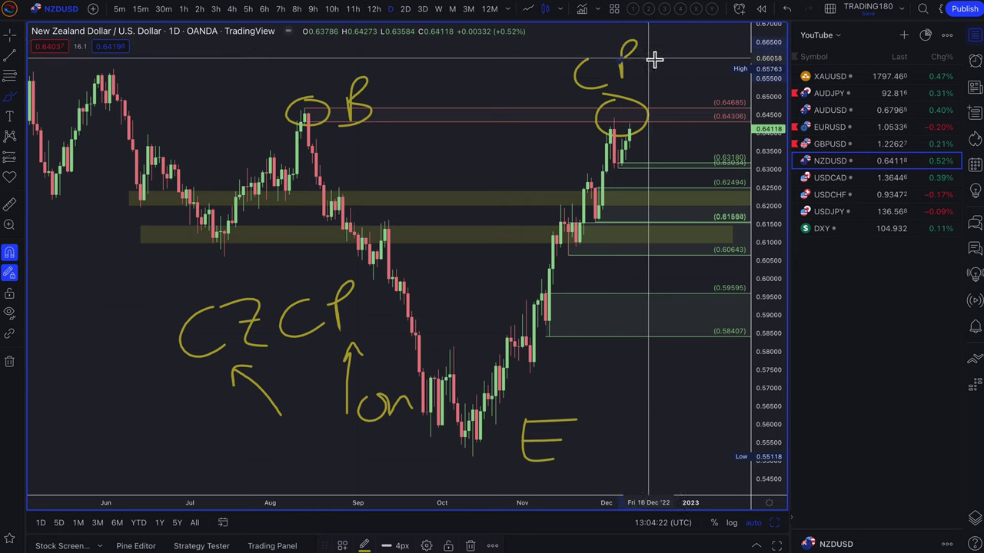
left_click_drag(686, 49, 685, 75)
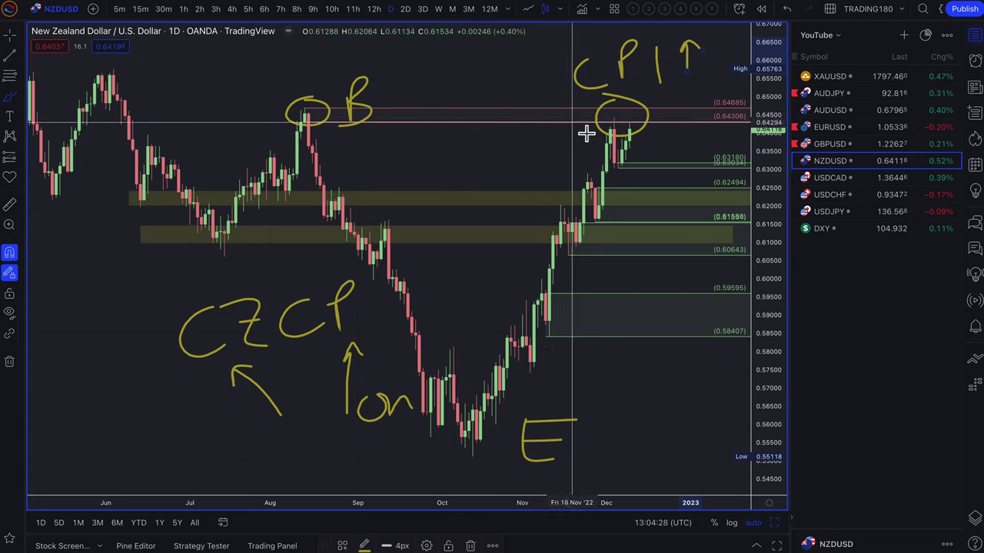
left_click_drag(626, 117, 666, 171)
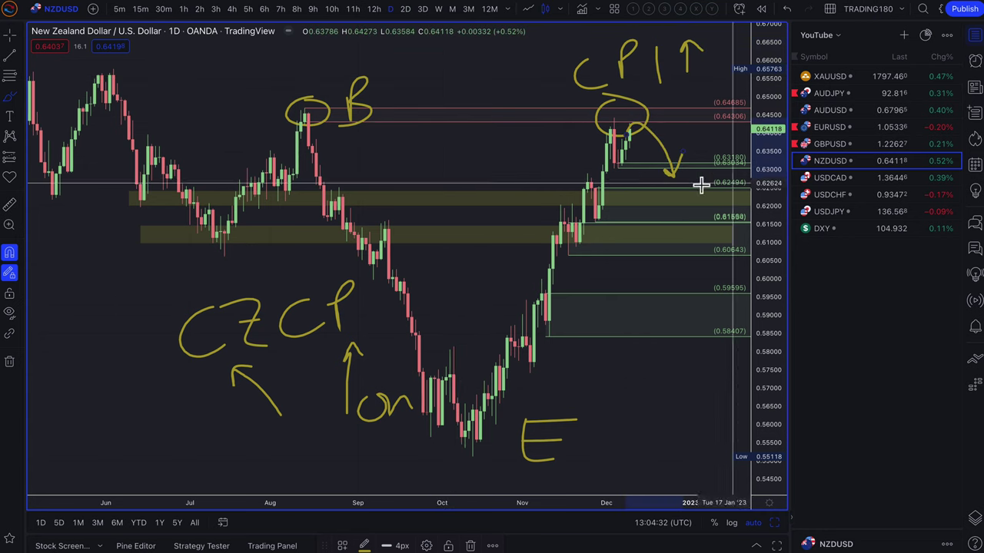
Draw a zone from 0.64830 to 0.65763 at the 3 June high and apply the "1. SUPPLY" template to it.
scroll(542, 186, "down", 3)
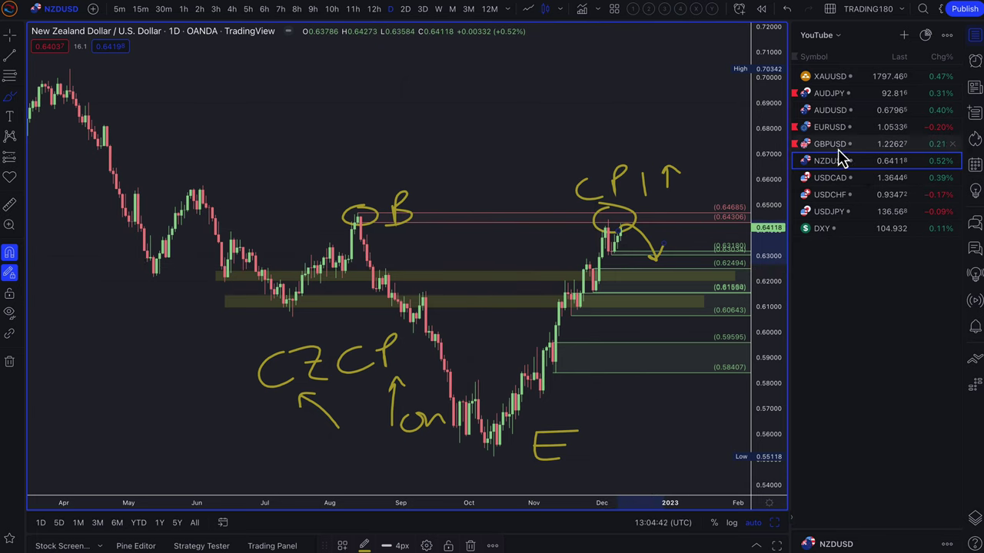
scroll(591, 150, "up", 5)
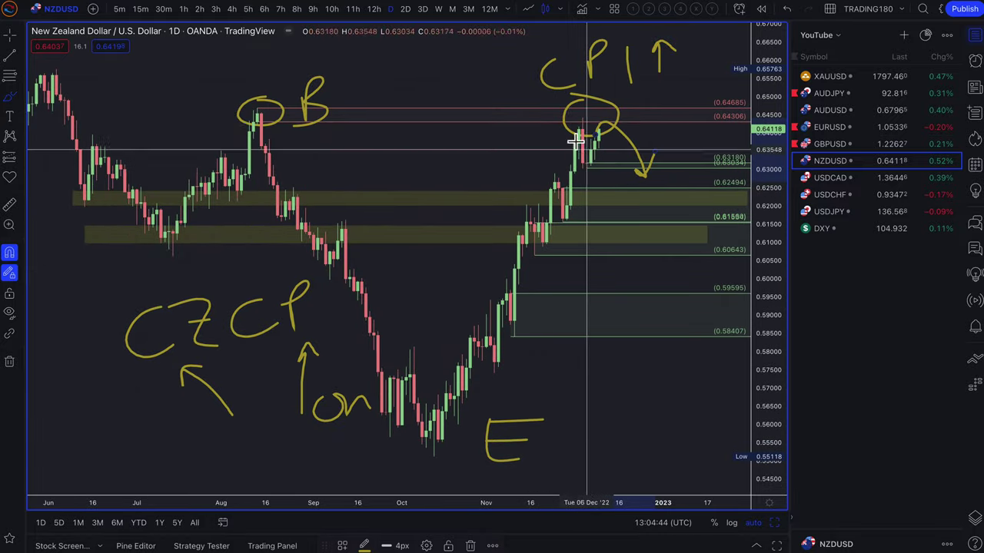
scroll(530, 140, "down", 1)
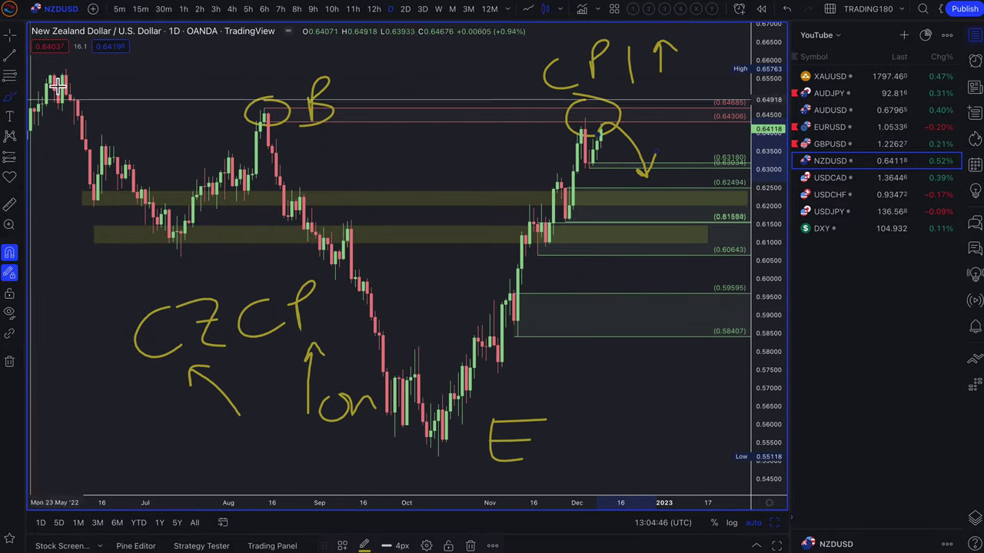
left_click_drag(62, 101, 66, 66)
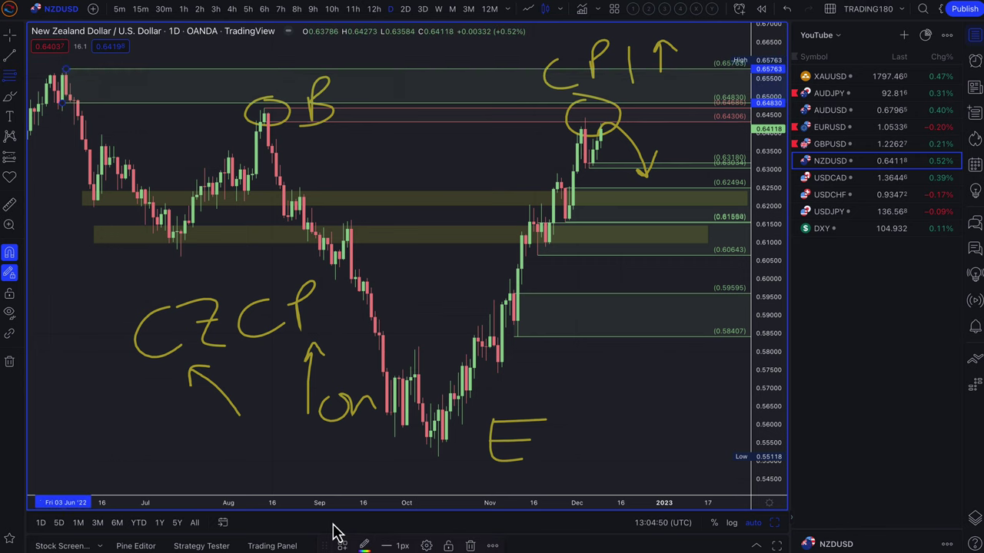
left_click(343, 546)
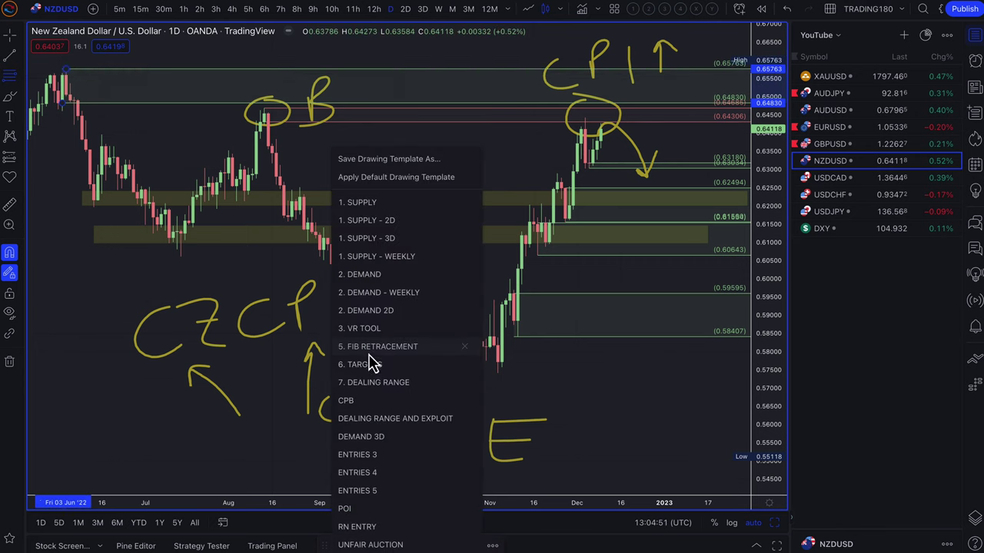
left_click(377, 202)
Add two April supply zones on NZDUSD, one spanning 0.68134–0.67326 and one spanning 0.69020–0.68248.
scroll(338, 230, "down", 5)
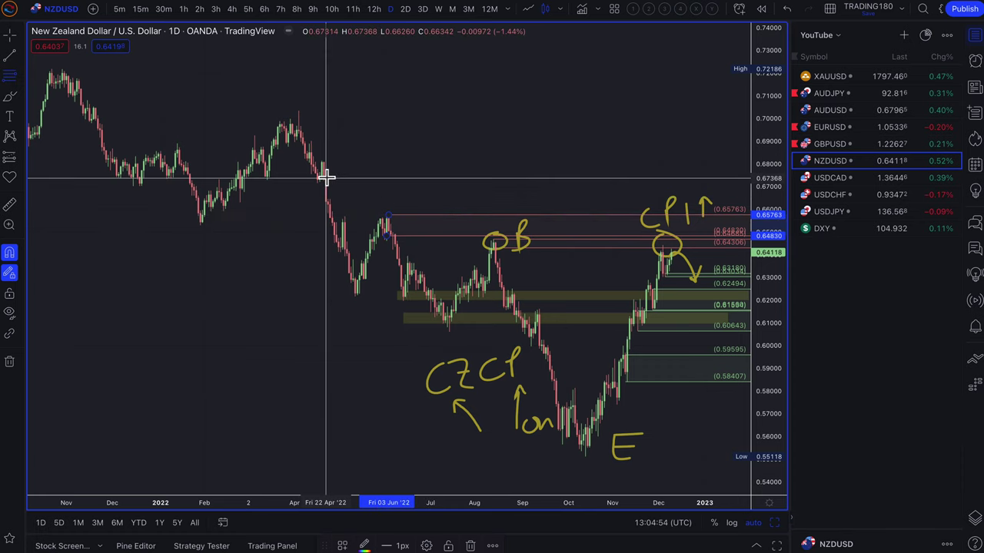
left_click_drag(321, 178, 321, 166)
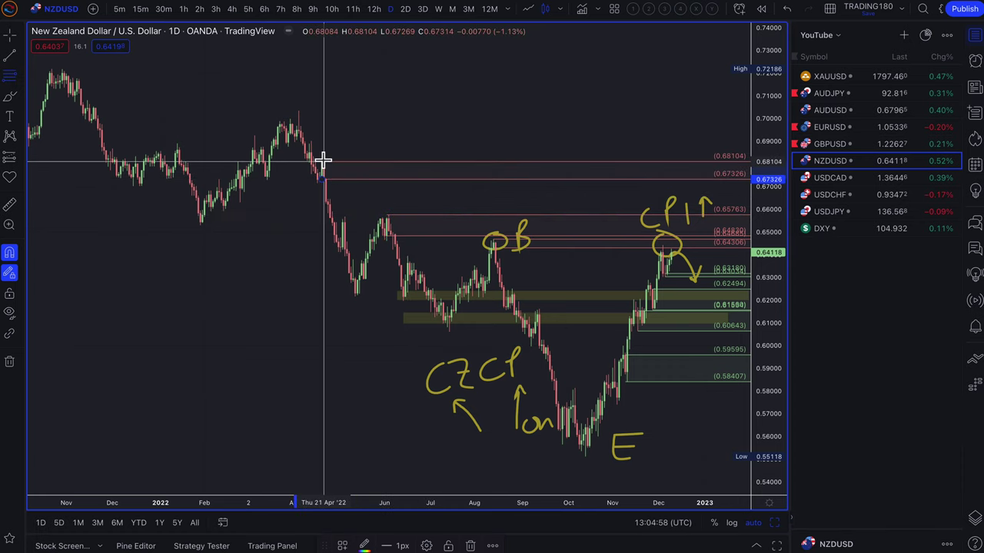
left_click(323, 160)
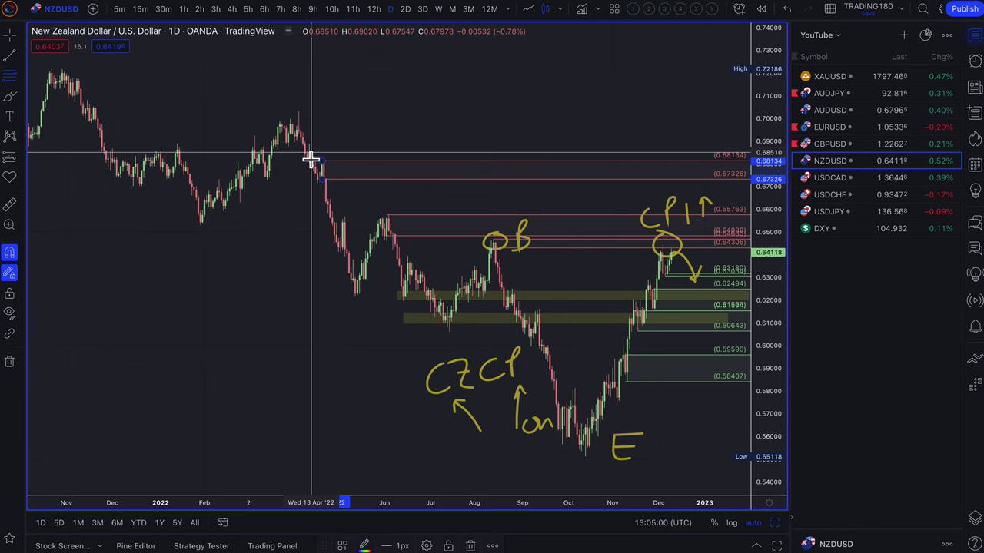
left_click_drag(312, 160, 312, 146)
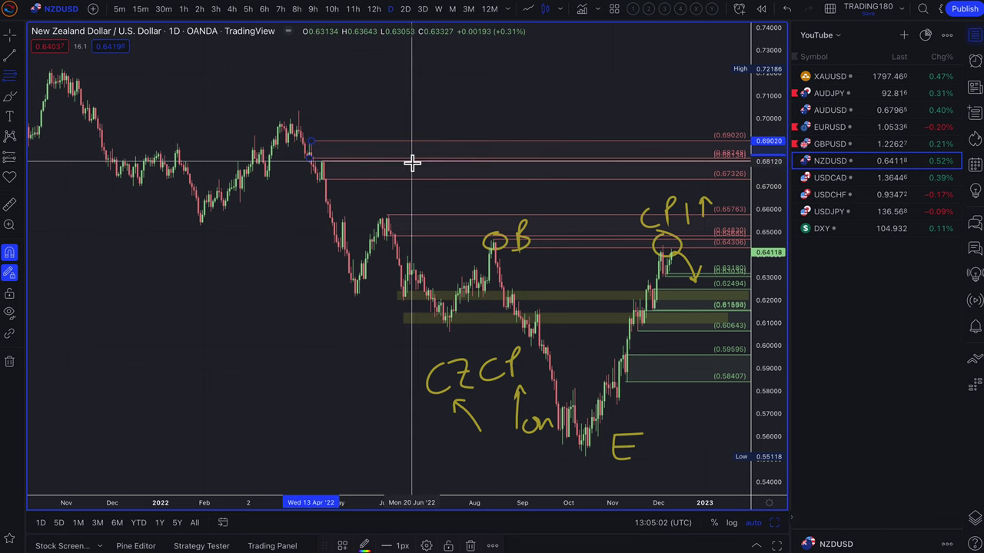
Brush a circle at about 0.62 where the falling arrow ends, with an arrow rebounding from it to about 0.643.
scroll(410, 162, "right", 10)
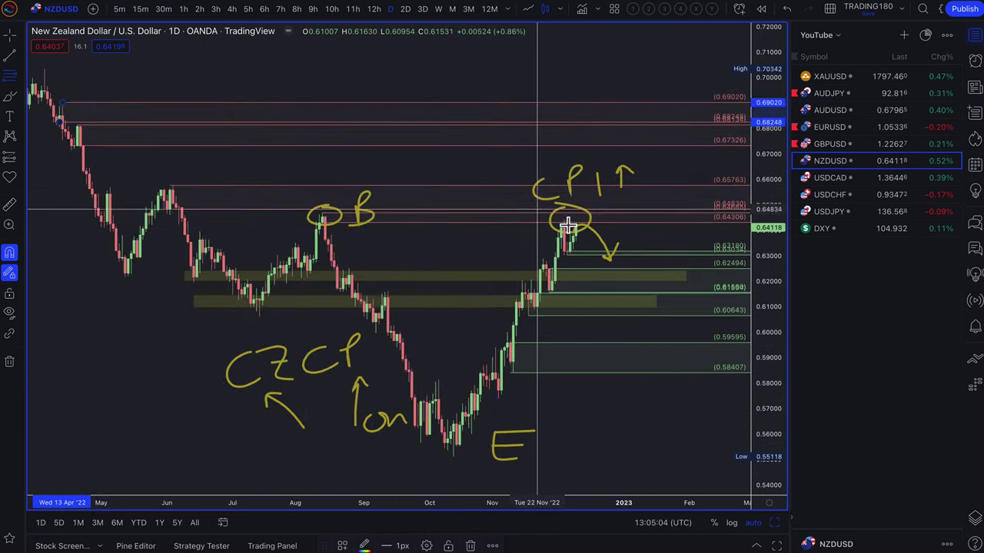
key("Escape")
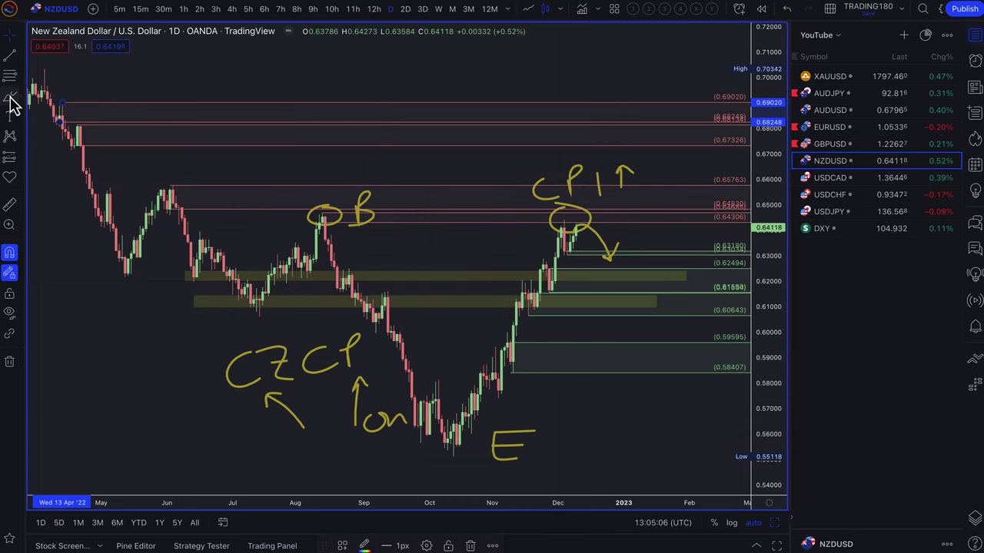
left_click(11, 98)
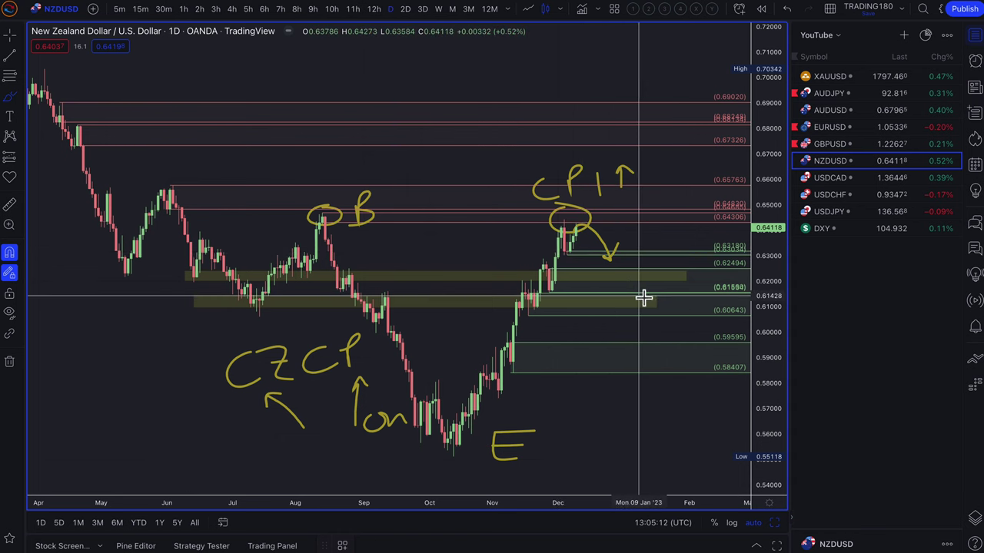
mouse_move(597, 269)
left_mouse_down()
mouse_move(670, 219)
mouse_move(674, 236)
left_mouse_up()
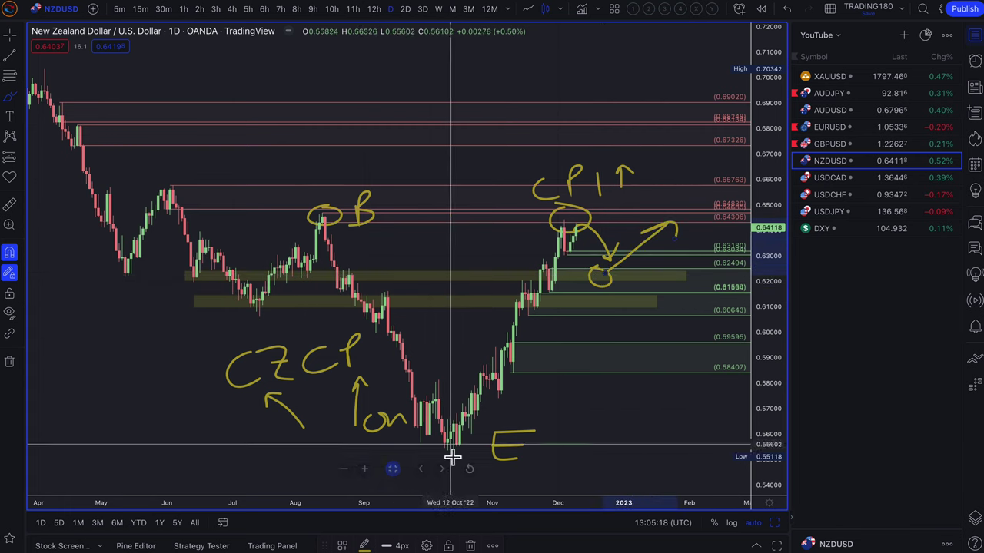
Handwrite a circled "B" beside the "E" below the November candles, and a second "E" beside the December projection.
mouse_move(552, 428)
left_mouse_down()
mouse_move(555, 446)
mouse_move(575, 431)
mouse_move(549, 446)
left_mouse_up()
left_click_drag(576, 408, 587, 404)
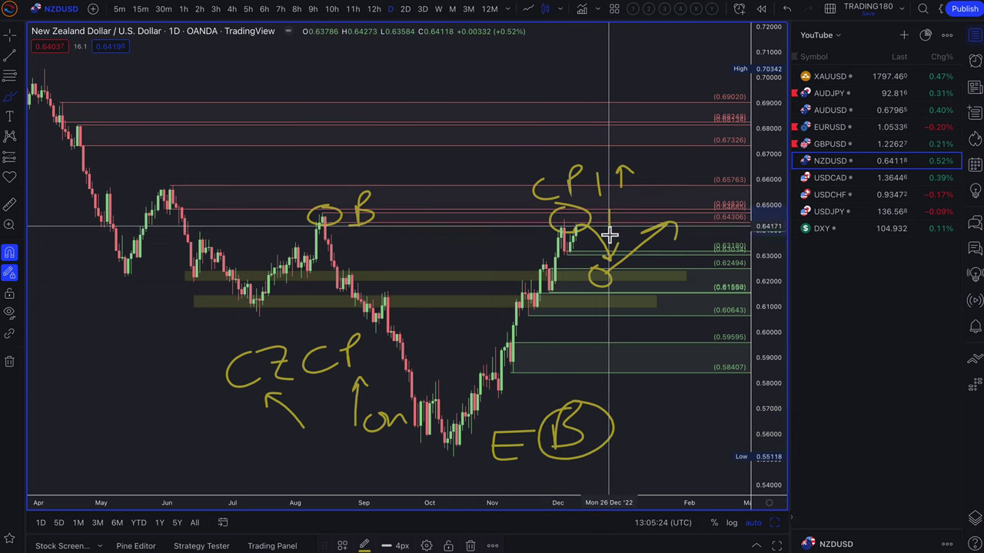
mouse_move(609, 234)
left_mouse_down()
mouse_move(610, 220)
mouse_move(621, 219)
mouse_move(607, 212)
left_mouse_up()
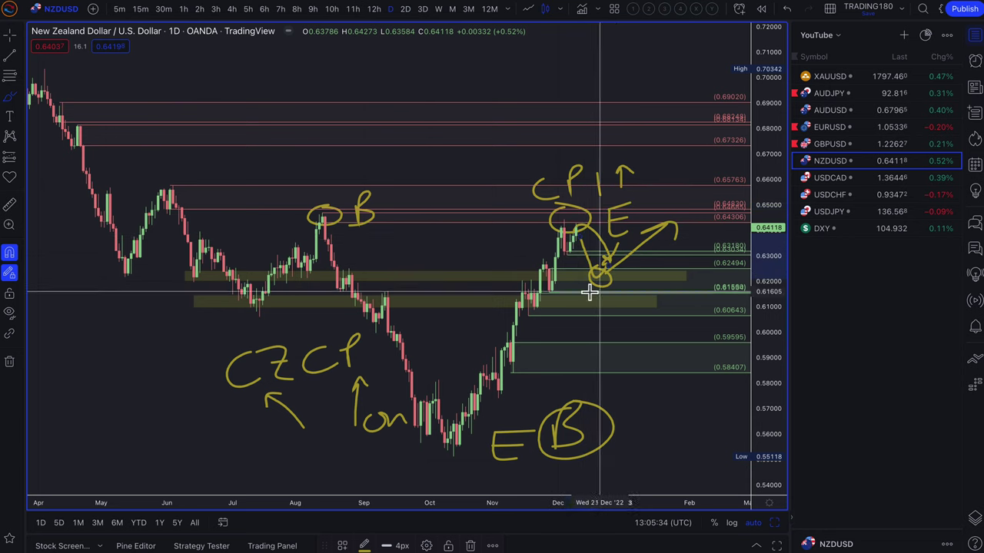
Switch to the GBPUSD chart and brush circles around the late-November pullback near 1.20 and the early-December high.
left_click(830, 144)
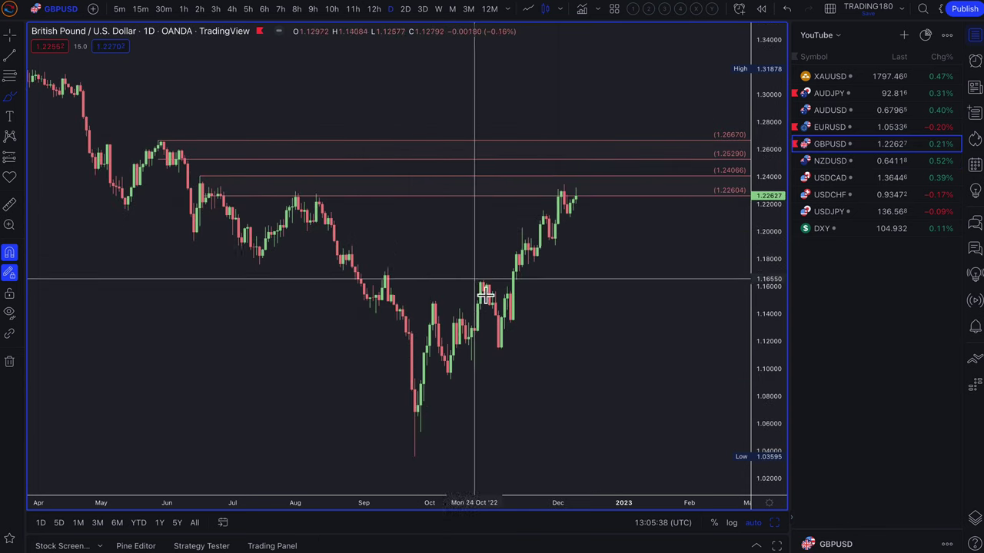
scroll(487, 300, "up", 4)
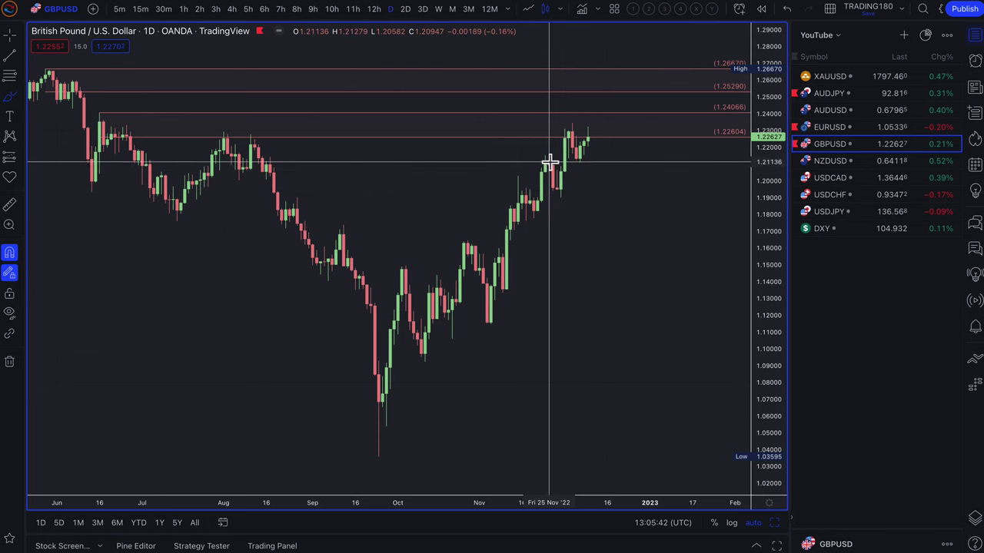
left_click_drag(549, 163, 548, 196)
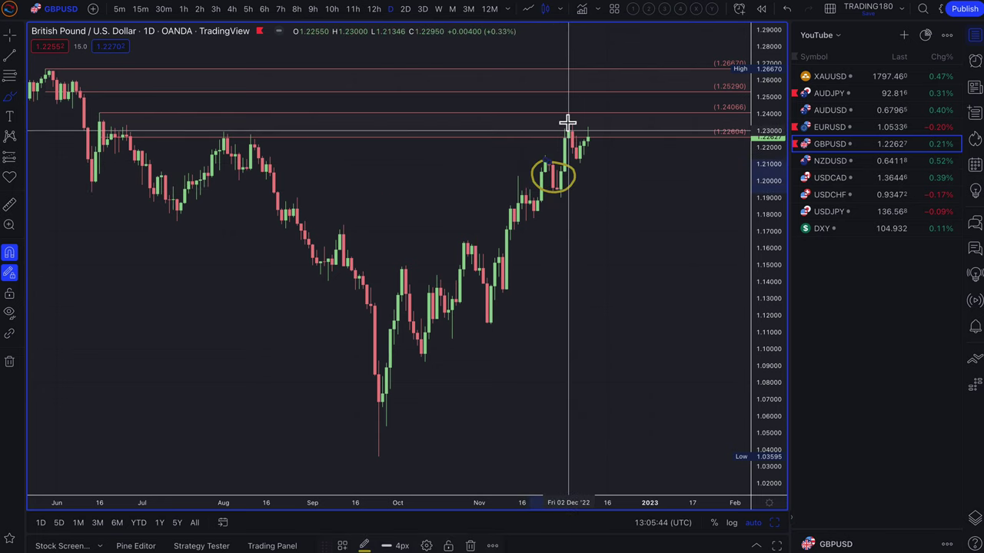
mouse_move(566, 120)
left_mouse_down()
mouse_move(577, 123)
mouse_move(557, 137)
mouse_move(567, 131)
left_mouse_up()
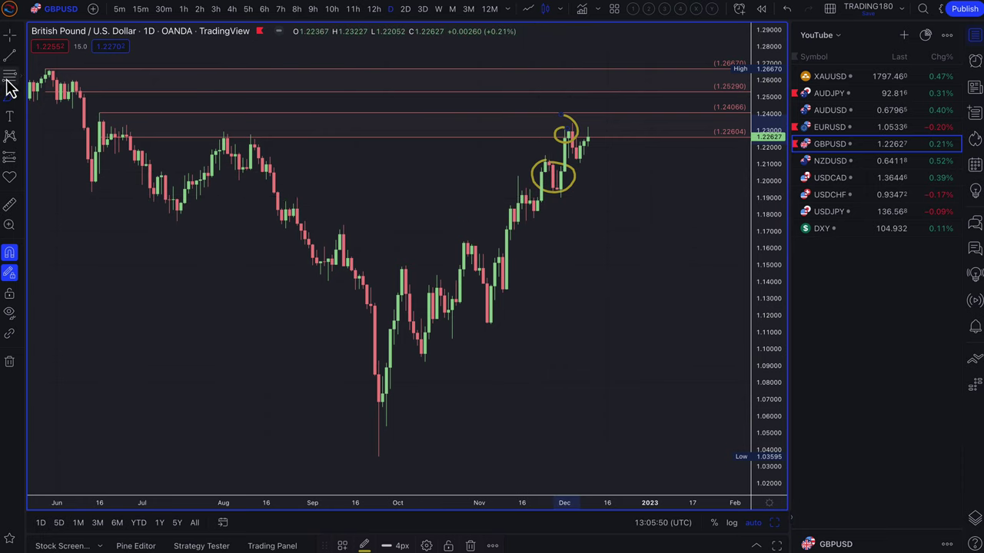
Draw a GBPUSD supply zone spanning 1.22770–1.20551, starting at the 10 August high.
left_click(266, 172)
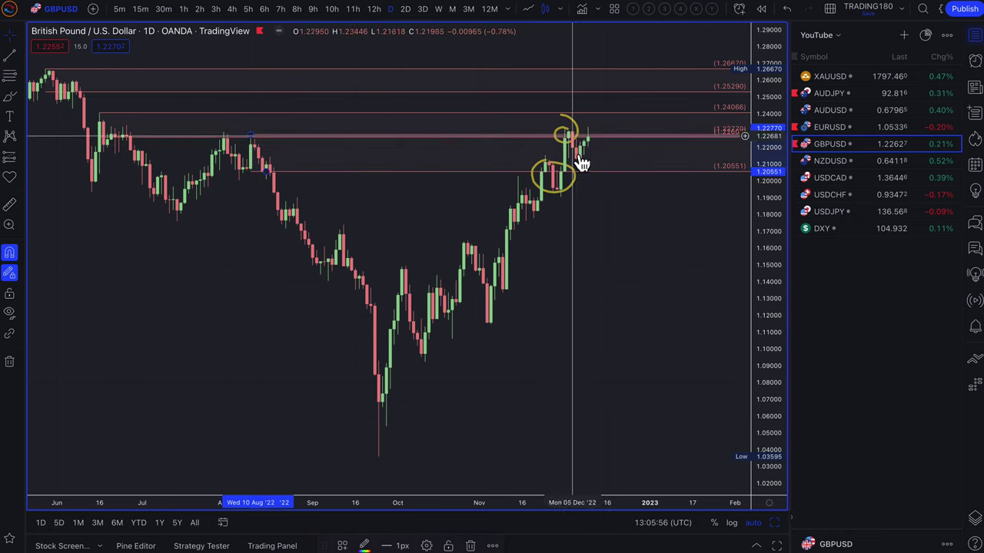
Switch to the Bloomberg article, highlight the Bank of England rate-expectations paragraph and enlarge the BOE Doves v. Hawks graphic.
left_click(10, 99)
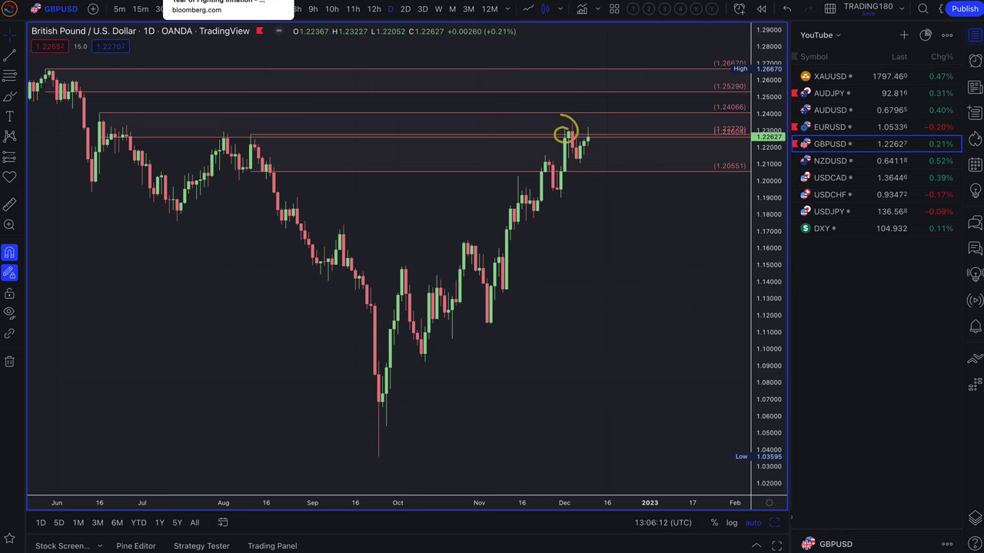
left_click(199, 1)
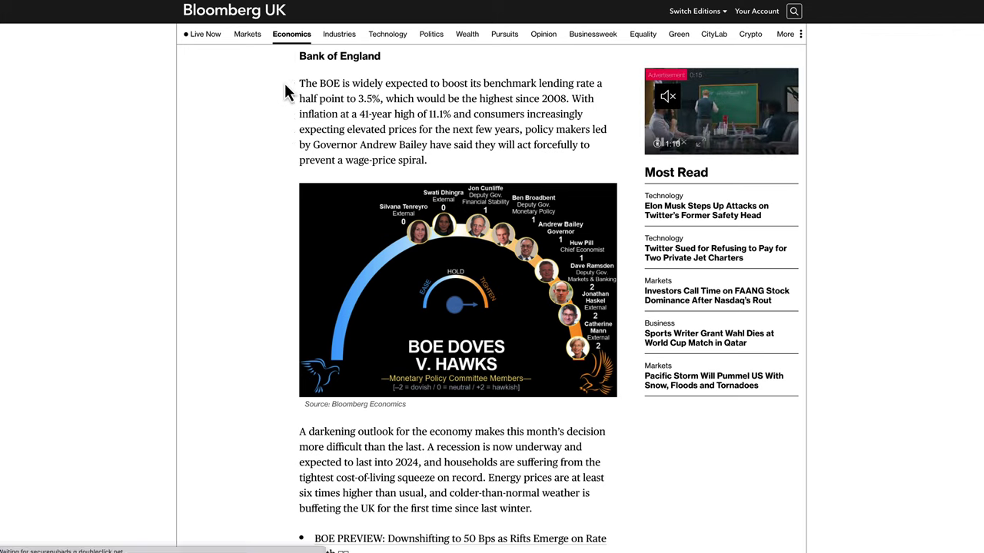
left_click_drag(301, 85, 431, 167)
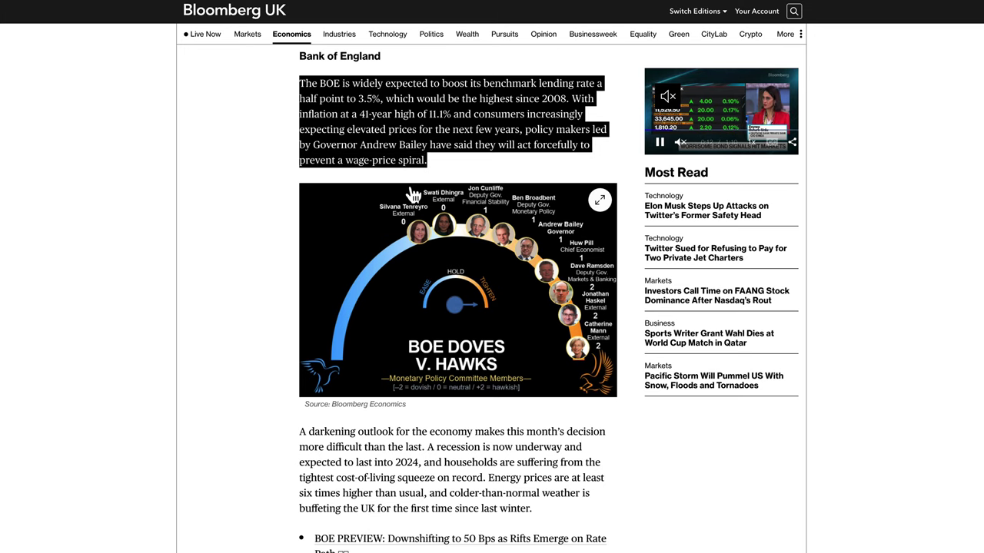
left_click(500, 326)
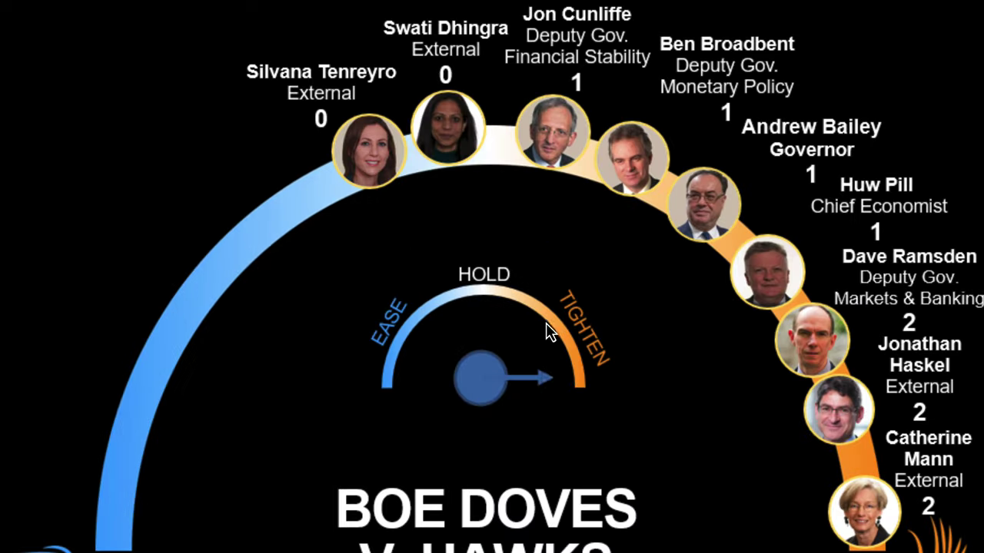
scroll(542, 382, "down", 1)
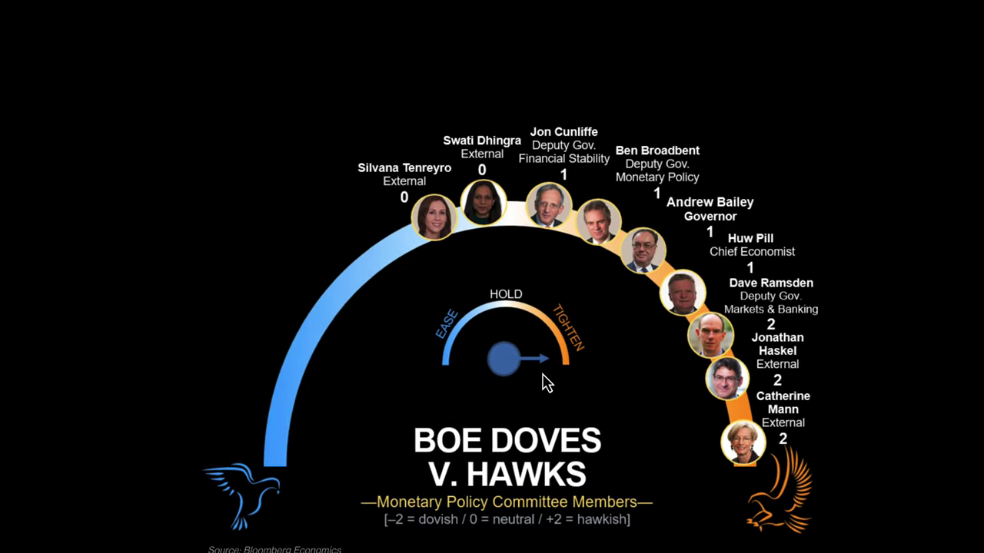
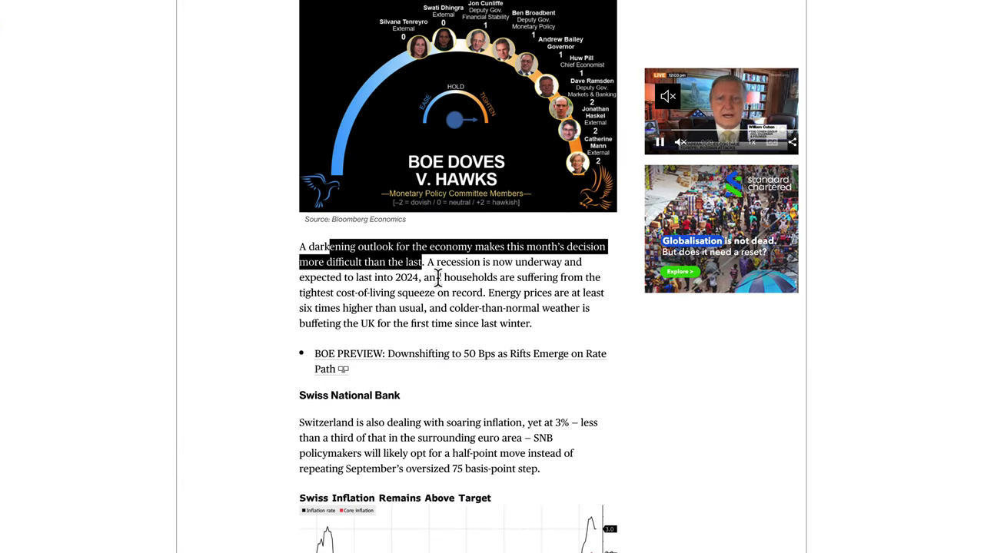
Highlight and read the Bank of England passage on the UK recession, cost-of-living squeeze, energy prices and cold weather.
left_click(436, 276)
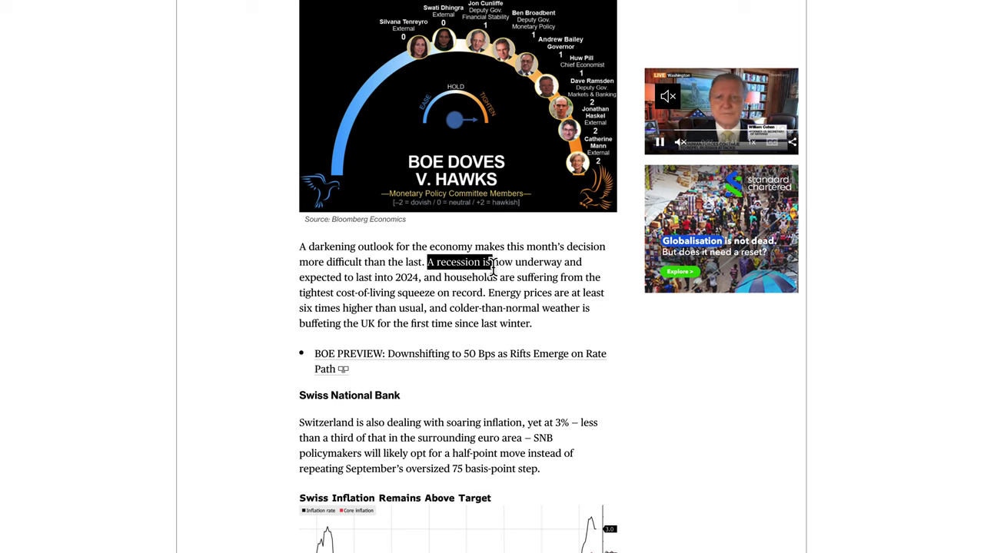
left_click_drag(493, 266, 356, 299)
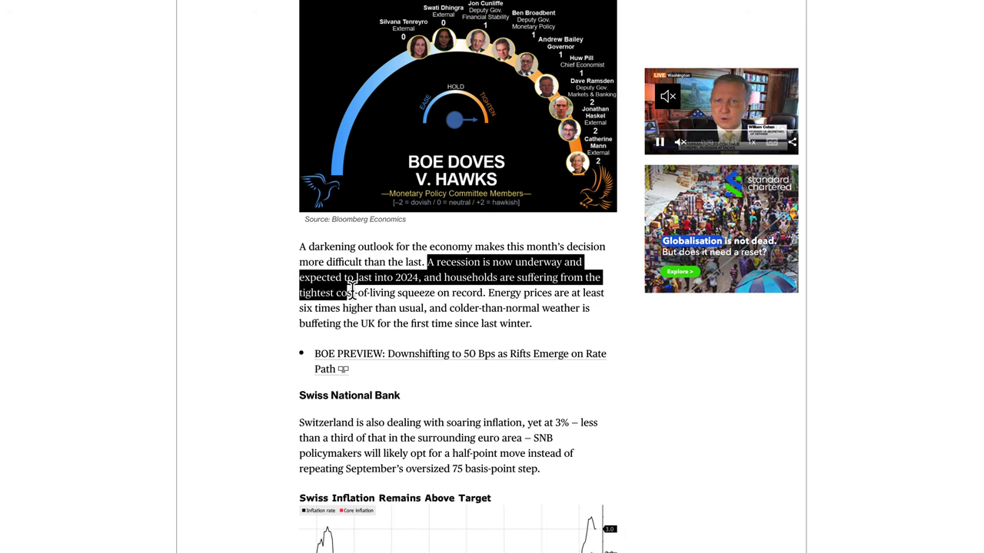
left_click_drag(409, 281, 426, 280)
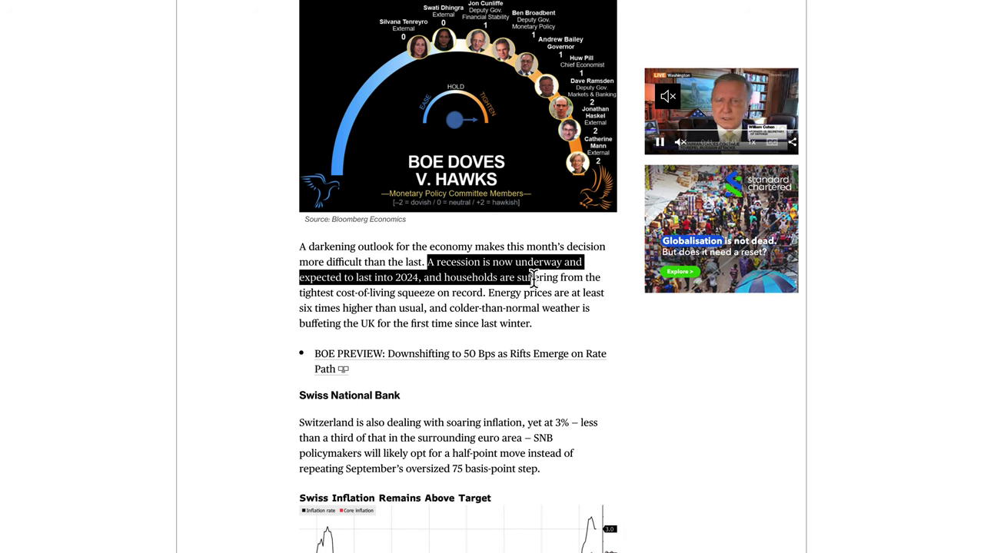
left_click_drag(509, 283, 327, 308)
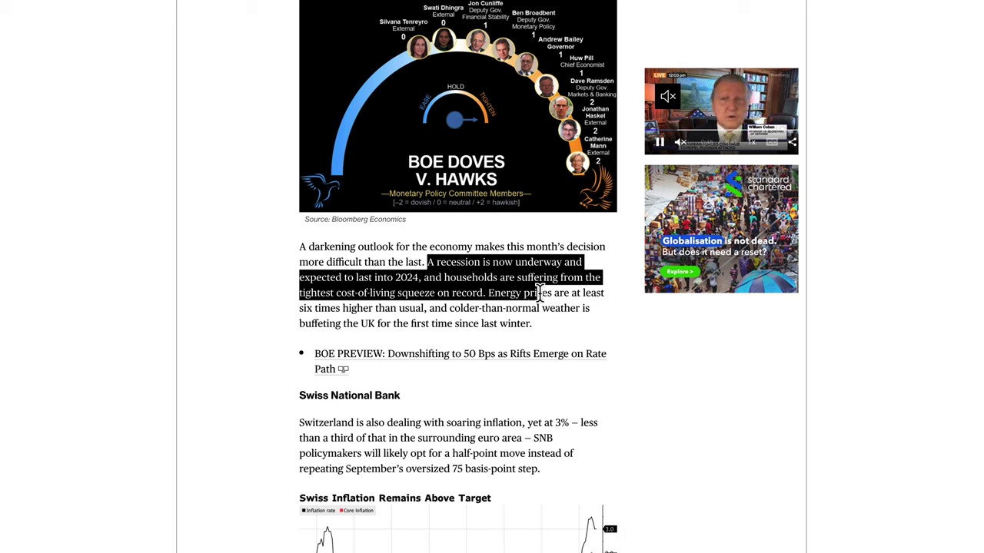
left_click_drag(558, 295, 343, 312)
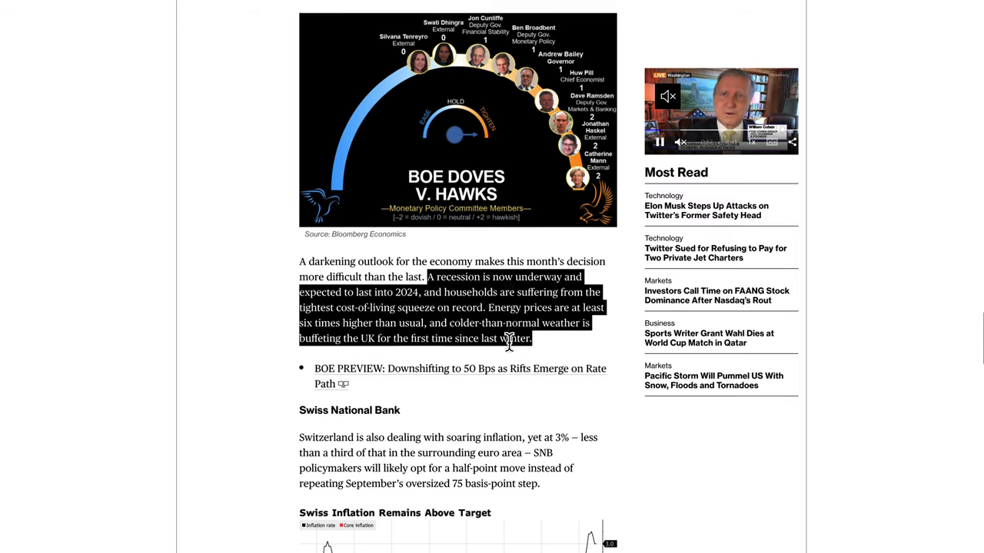
scroll(510, 335, "up", 3)
scroll(513, 307, "up", 1)
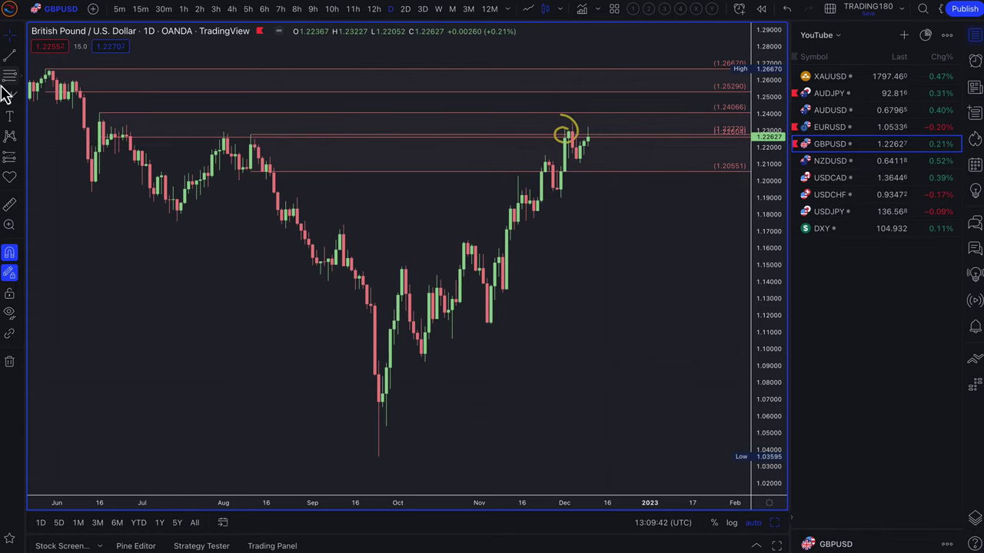
On the GBPUSD chart, brush a falling arrow from about 1.19 to 1.14 and trace the rising November swings into December.
left_click(10, 97)
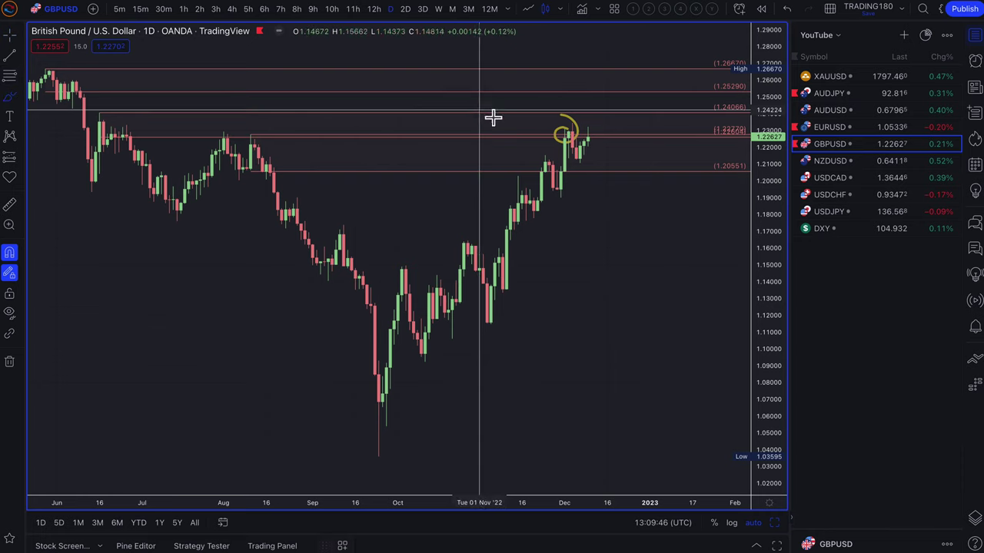
mouse_move(599, 198)
left_mouse_down()
mouse_move(659, 288)
mouse_move(669, 252)
left_mouse_up()
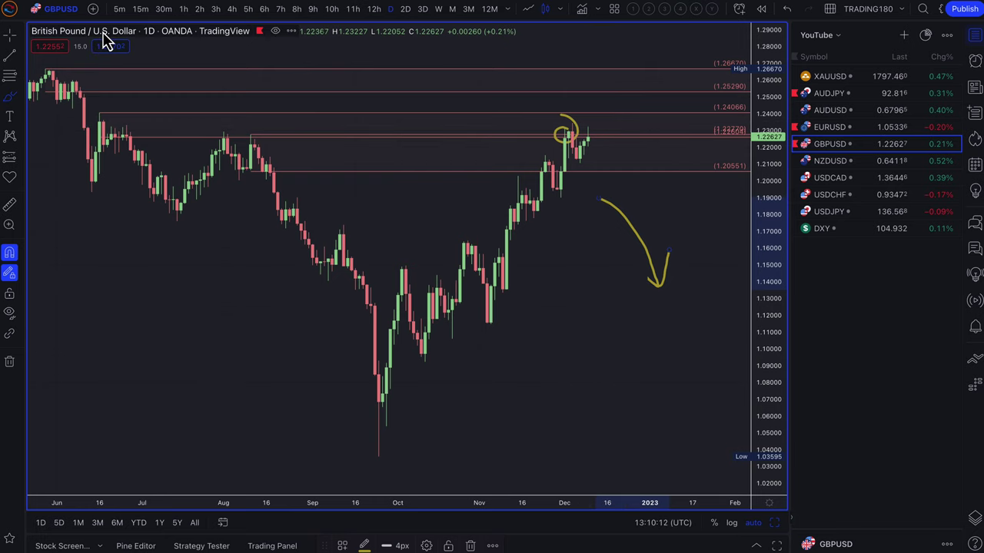
scroll(580, 151, "down", 1)
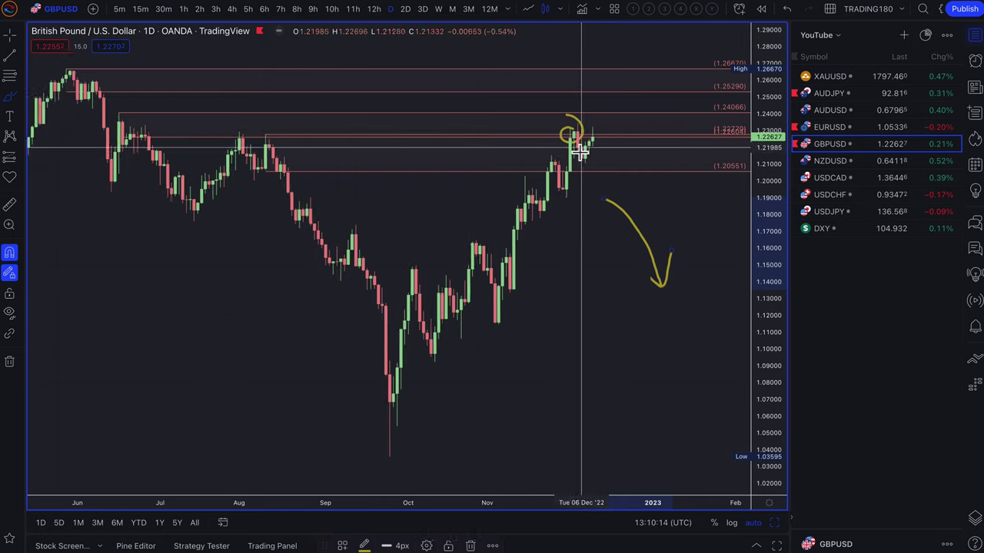
scroll(580, 151, "down", 2)
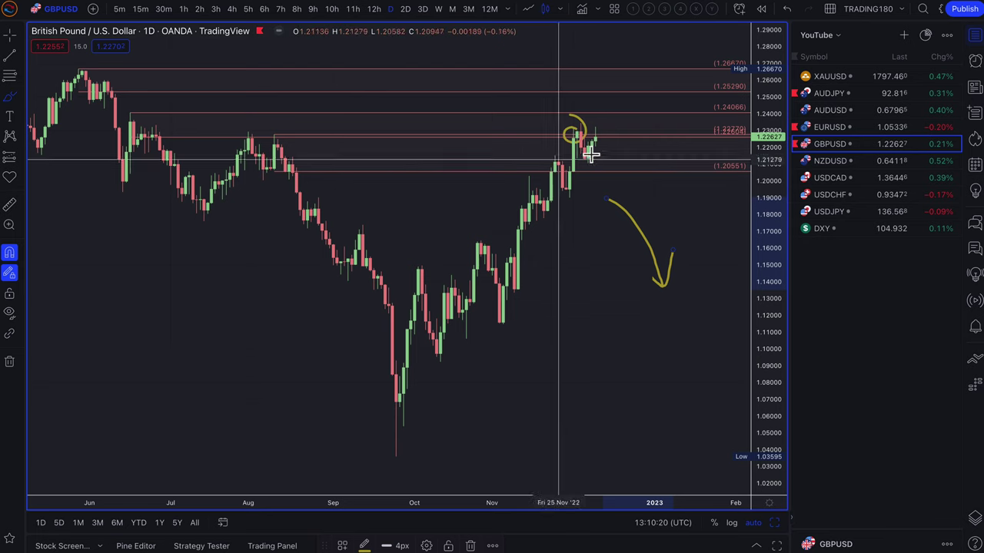
mouse_move(513, 275)
left_mouse_down()
mouse_move(527, 182)
mouse_move(575, 158)
mouse_move(578, 135)
mouse_move(588, 148)
mouse_move(607, 141)
left_mouse_up()
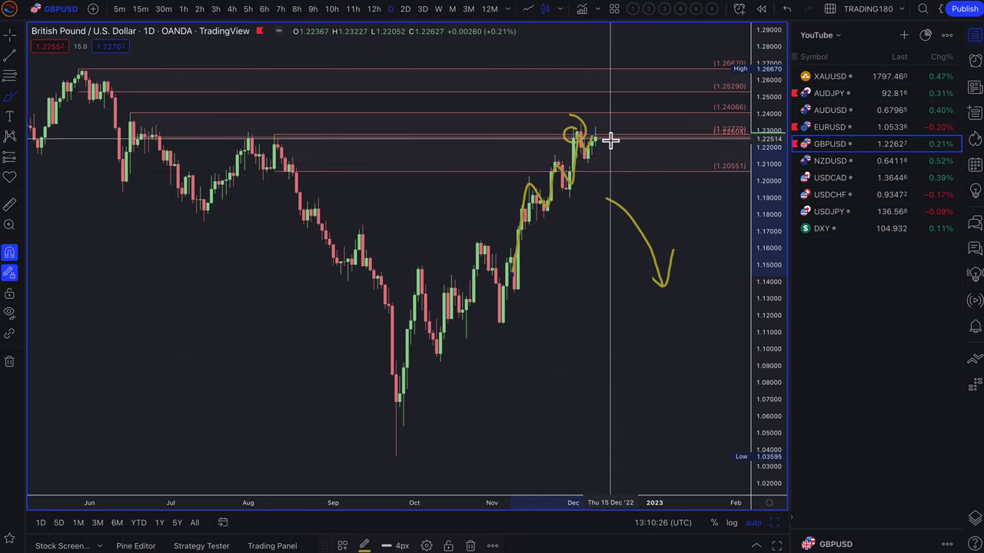
Brush a circle around the December highs with a zigzag arrow falling to about 1.18, and circle the zigzag near 1.21.
mouse_move(606, 125)
left_mouse_down()
mouse_move(573, 132)
mouse_move(611, 128)
mouse_move(603, 153)
mouse_move(625, 192)
mouse_move(646, 208)
mouse_move(658, 202)
left_mouse_up()
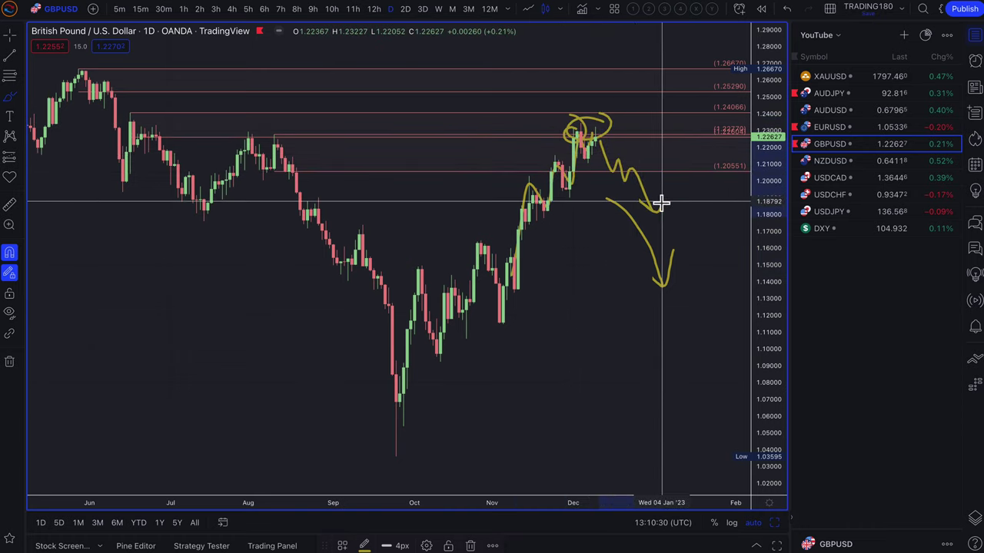
mouse_move(610, 157)
left_mouse_down()
mouse_move(645, 147)
mouse_move(602, 153)
left_mouse_up()
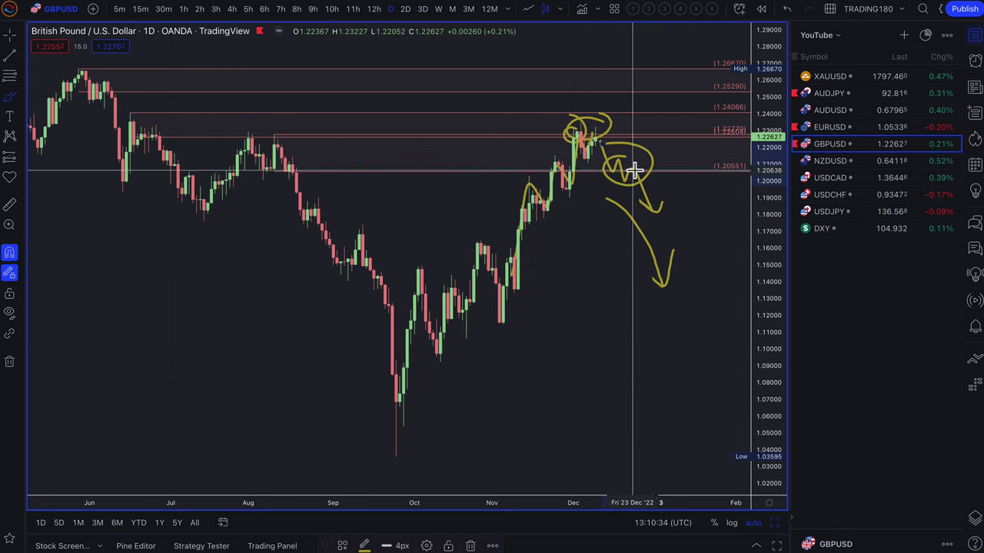
Handwrite marks above the mid-November candles and add a short vertical stroke beside the circled December highs.
scroll(596, 204, "up", 3)
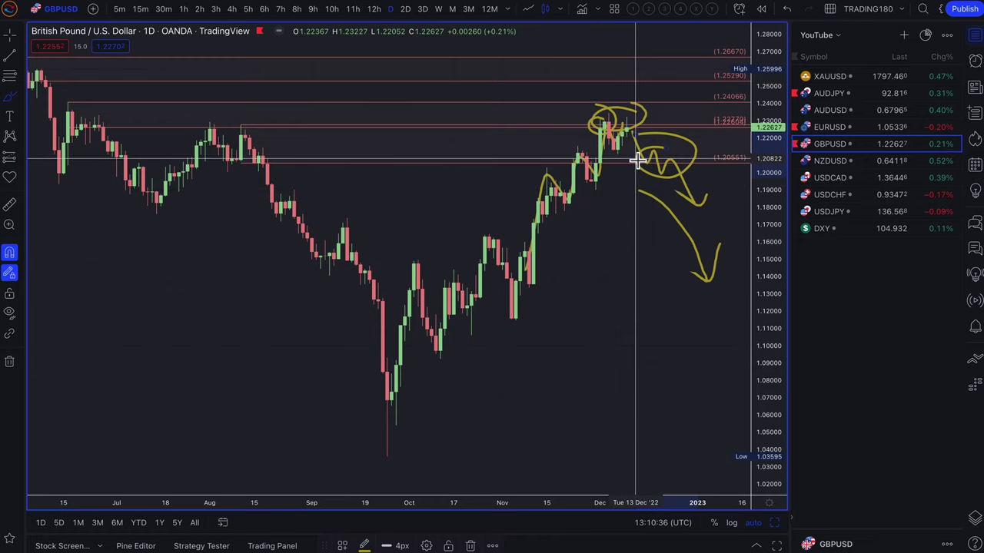
scroll(637, 159, "down", 1)
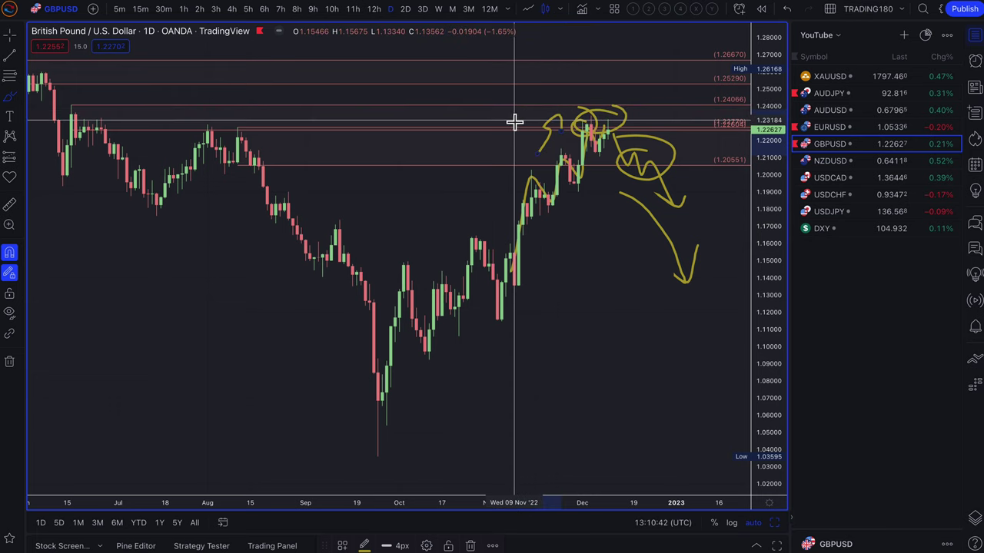
mouse_move(528, 110)
left_mouse_down()
mouse_move(546, 110)
mouse_move(542, 131)
left_mouse_up()
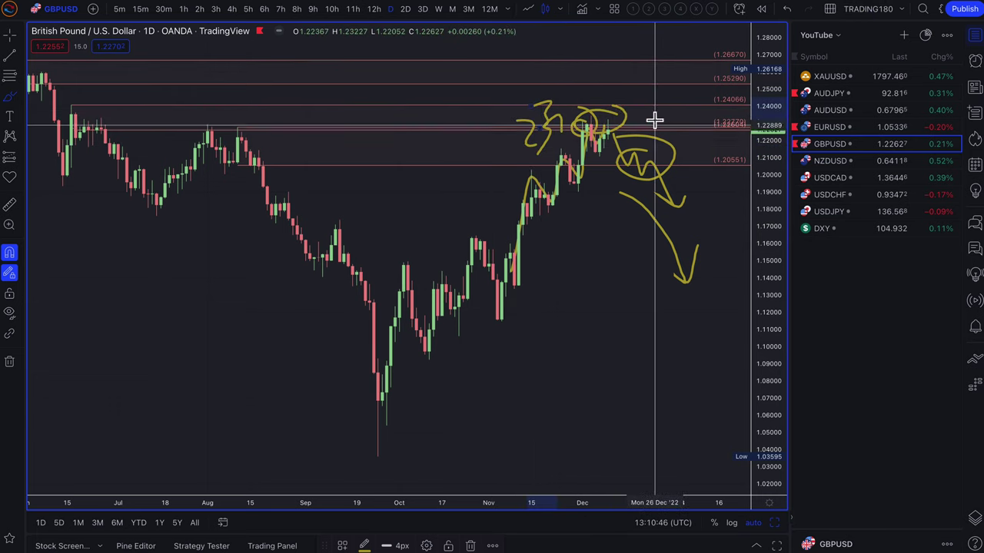
left_click_drag(628, 93, 630, 114)
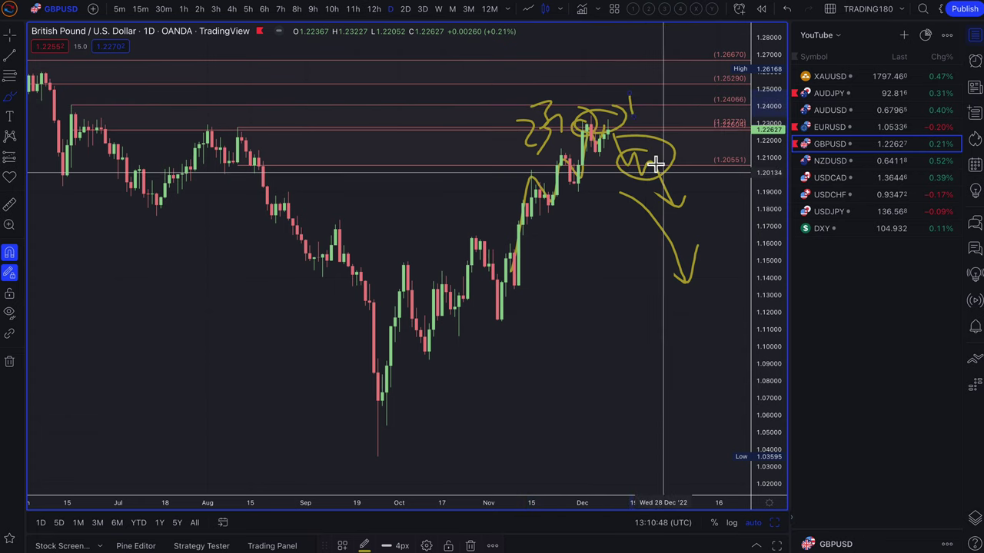
Brush a longer falling arrow to about 1.13, a tick mark near 1.24, and a circle around the handwritten November marks.
left_click_drag(671, 201, 717, 298)
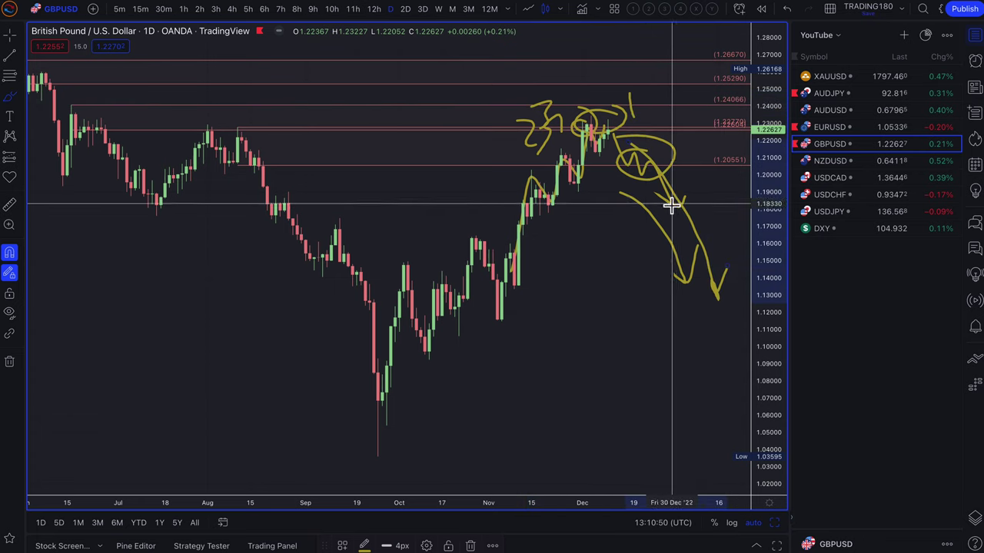
left_click_drag(662, 108, 695, 91)
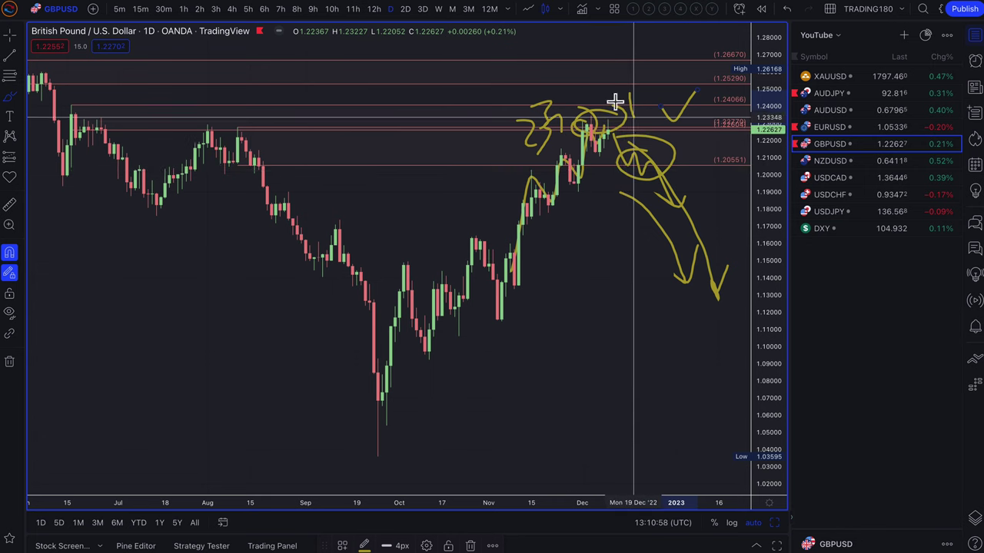
mouse_move(538, 77)
left_mouse_down()
mouse_move(534, 143)
mouse_move(529, 85)
left_mouse_up()
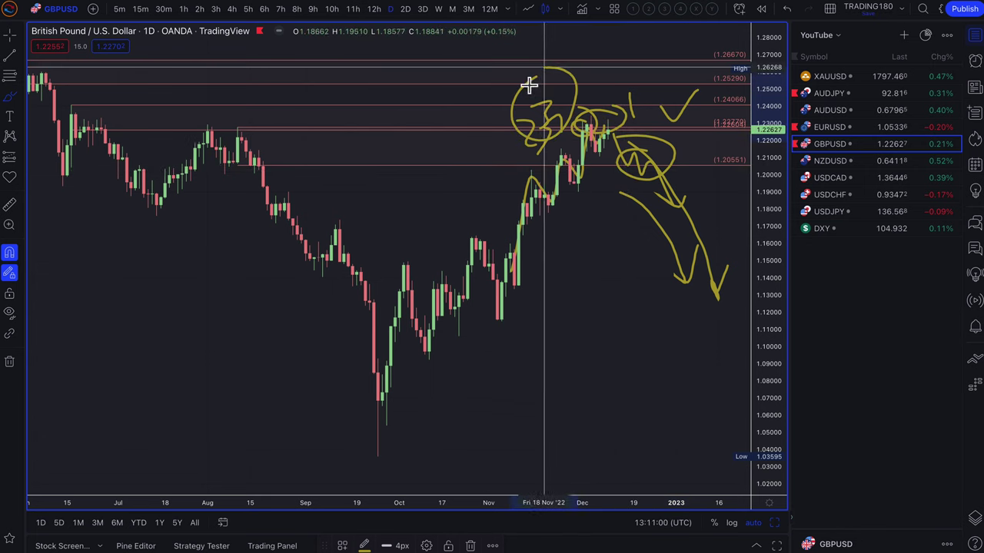
Delete all brush drawings and the 1.22770–1.20551 supply zone from the GBPUSD chart.
scroll(604, 215, "down", 4)
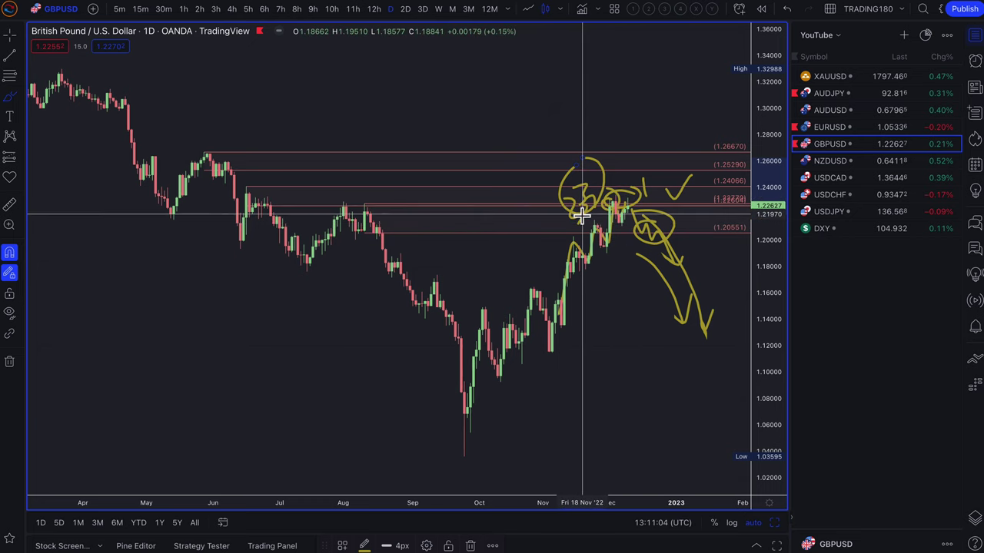
left_click(974, 519)
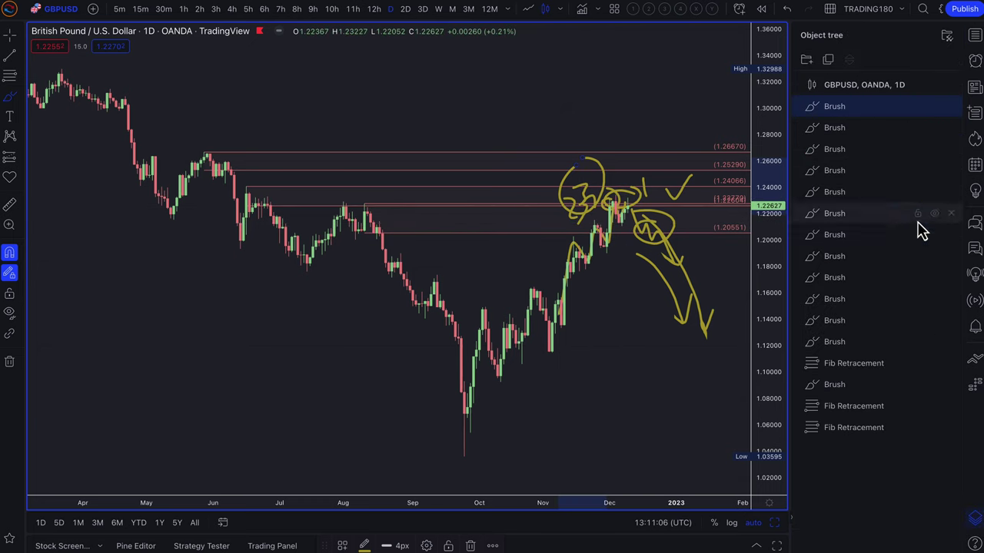
left_click(951, 106)
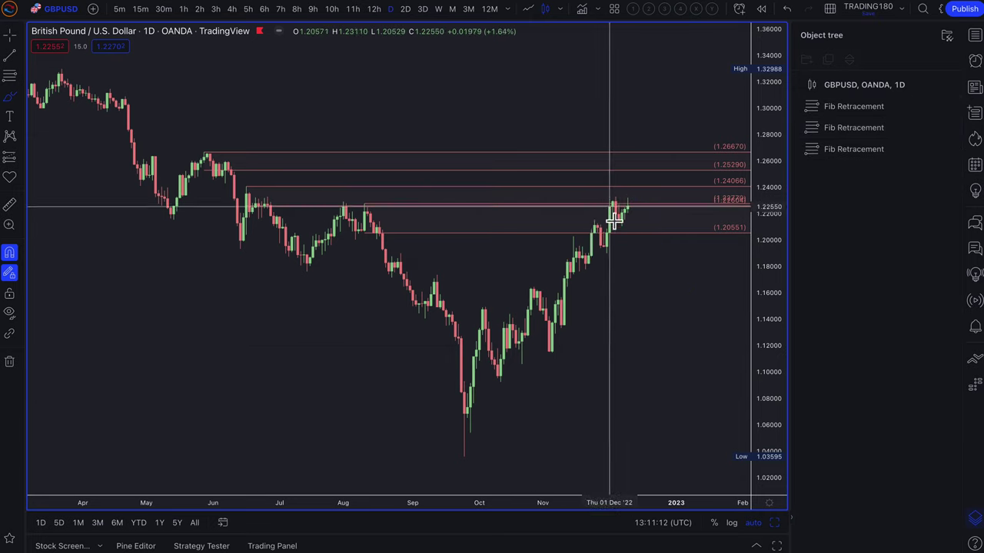
scroll(597, 220, "up", 3)
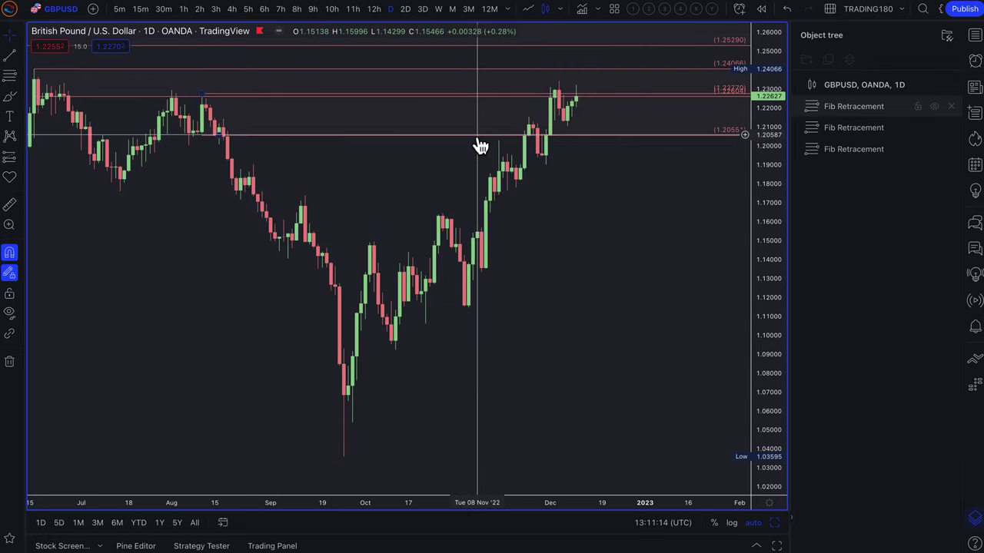
key("Delete")
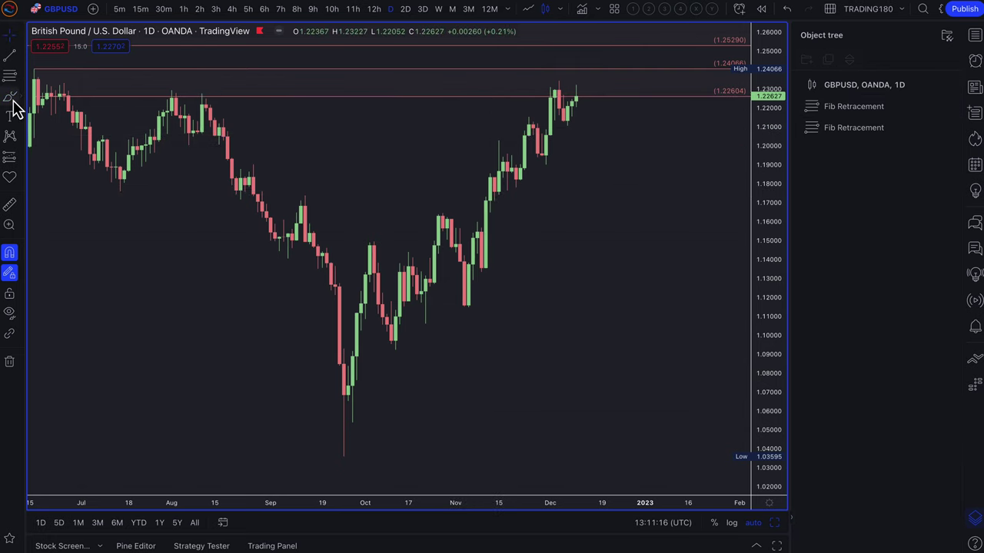
Circle the December highs, brush a path rising to a circle at the 1.26670–1.25290 zone, and add an arrow falling to about 1.18.
mouse_move(376, 164)
left_mouse_down()
mouse_move(628, 172)
mouse_move(601, 169)
mouse_move(638, 160)
left_mouse_up()
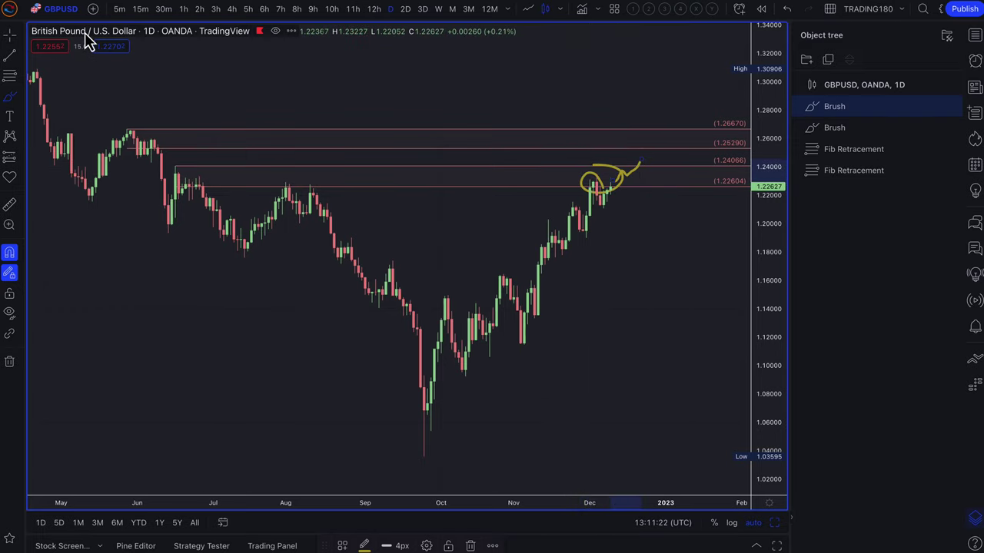
mouse_move(651, 131)
left_mouse_down()
mouse_move(631, 126)
mouse_move(652, 151)
left_mouse_up()
mouse_move(652, 150)
left_mouse_down()
mouse_move(668, 202)
mouse_move(695, 240)
left_mouse_up()
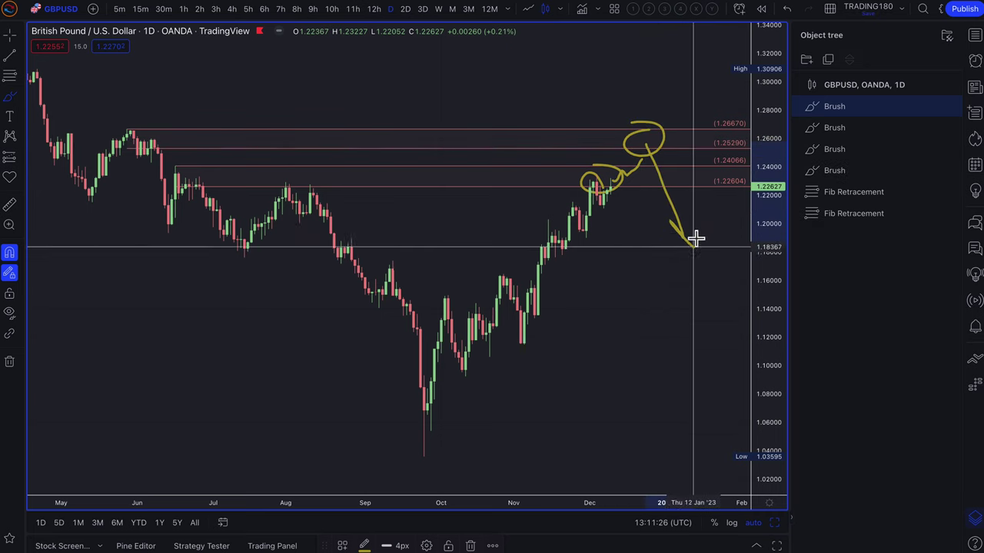
Mark the 1.19602–1.19005 zone at the late-November lows with a Fib Retracement and apply the "2. DEMAND" template.
scroll(626, 284, "up", 3)
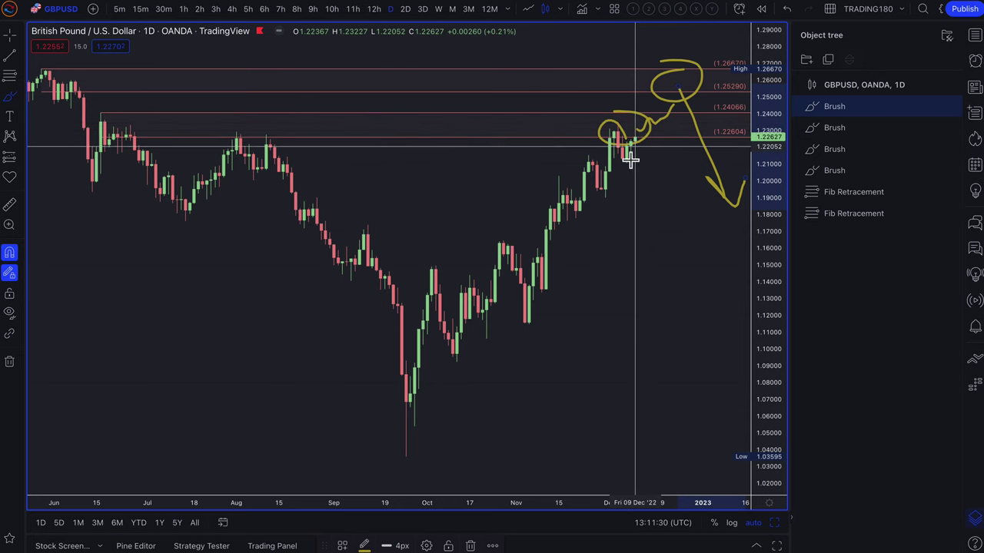
left_click(9, 76)
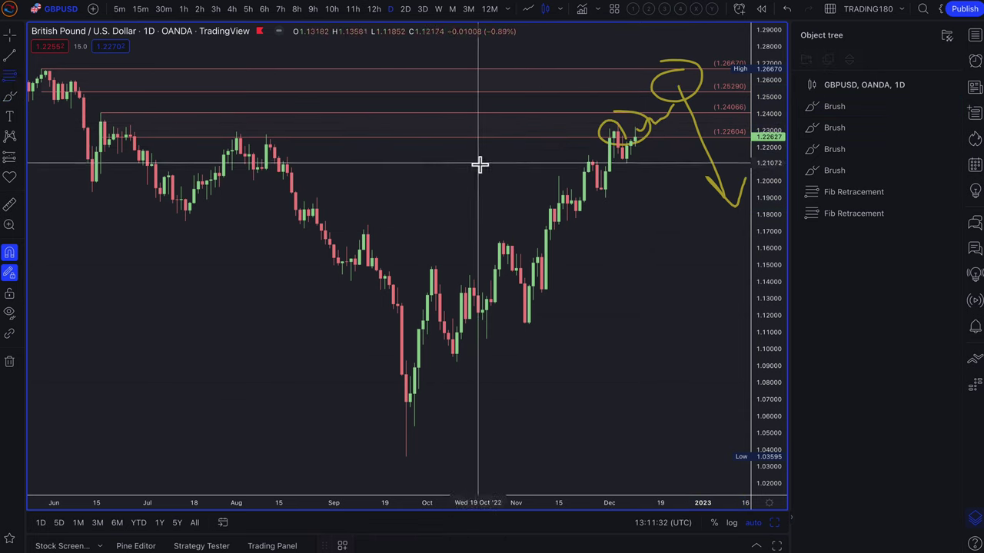
left_click(601, 189)
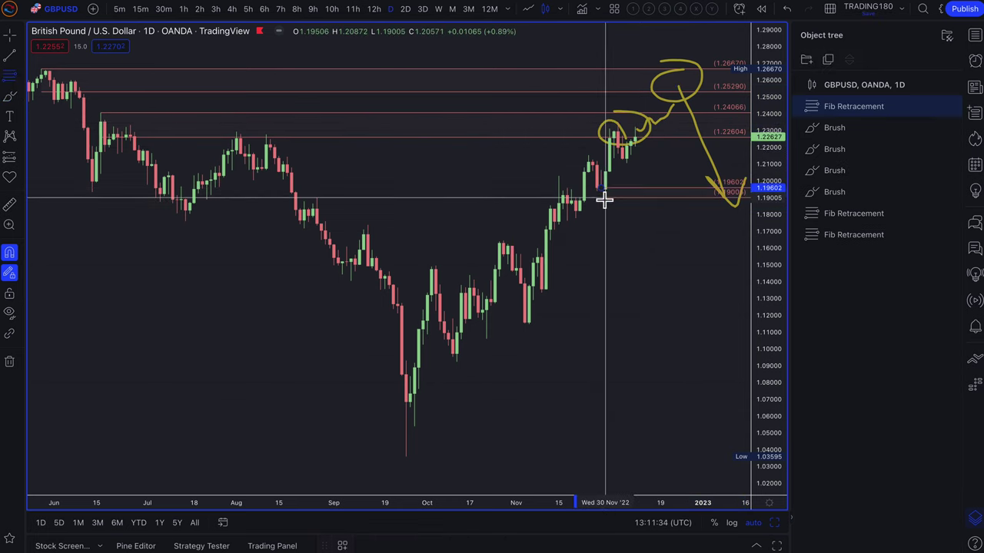
left_click(605, 198)
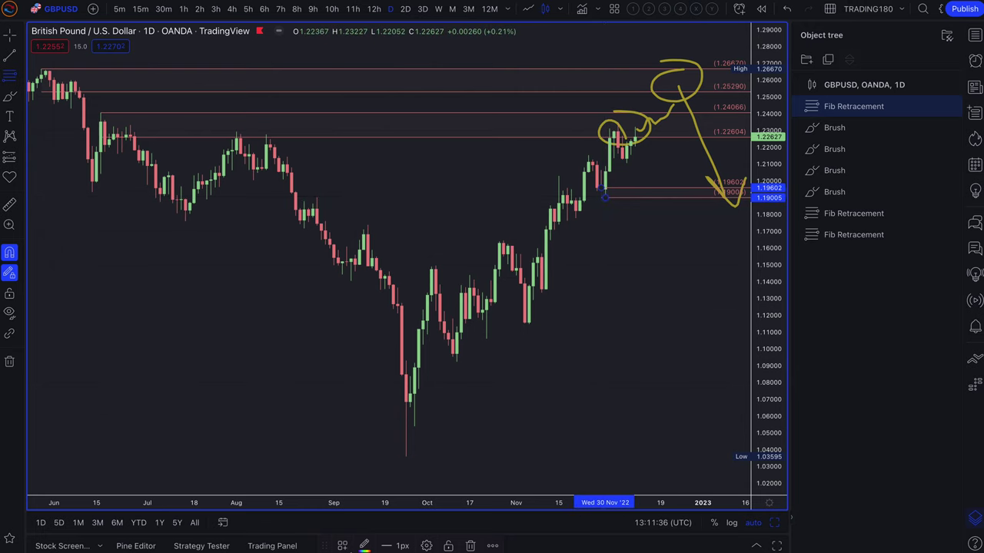
left_click(343, 545)
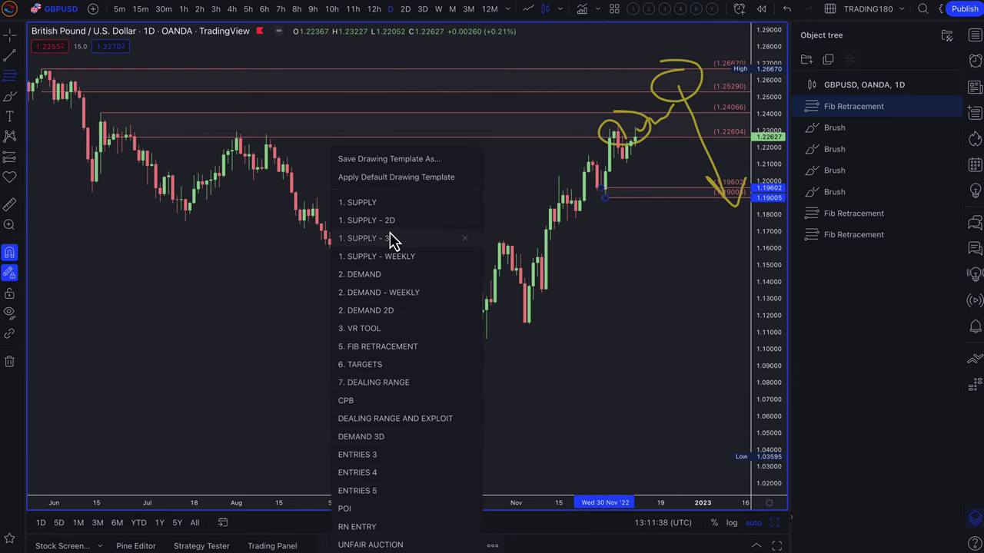
left_click(395, 276)
Add two more demand zones with Fib Retracements at 1.18841–1.17099 and 1.15466–1.11468 on the November candles.
left_click(575, 201)
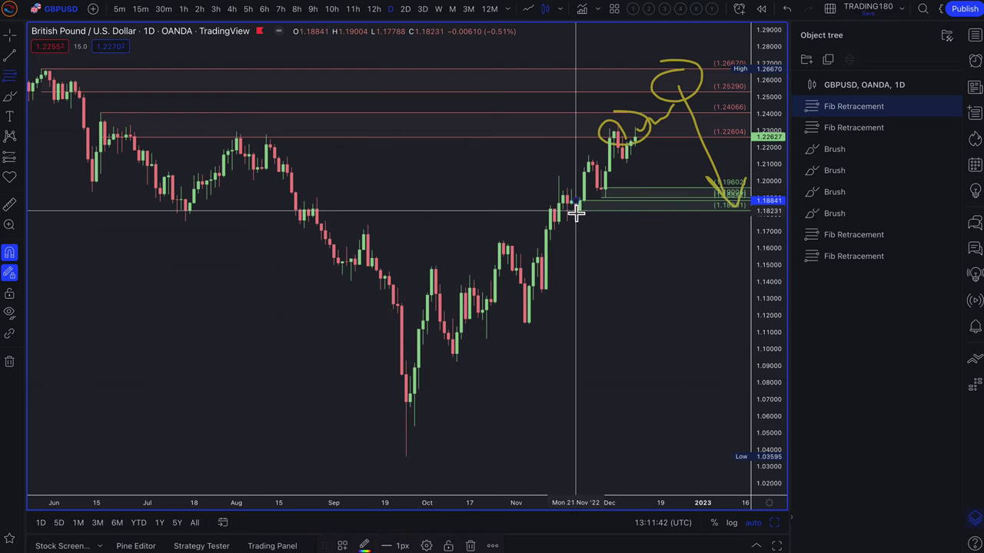
left_click(545, 256)
left_click(525, 327)
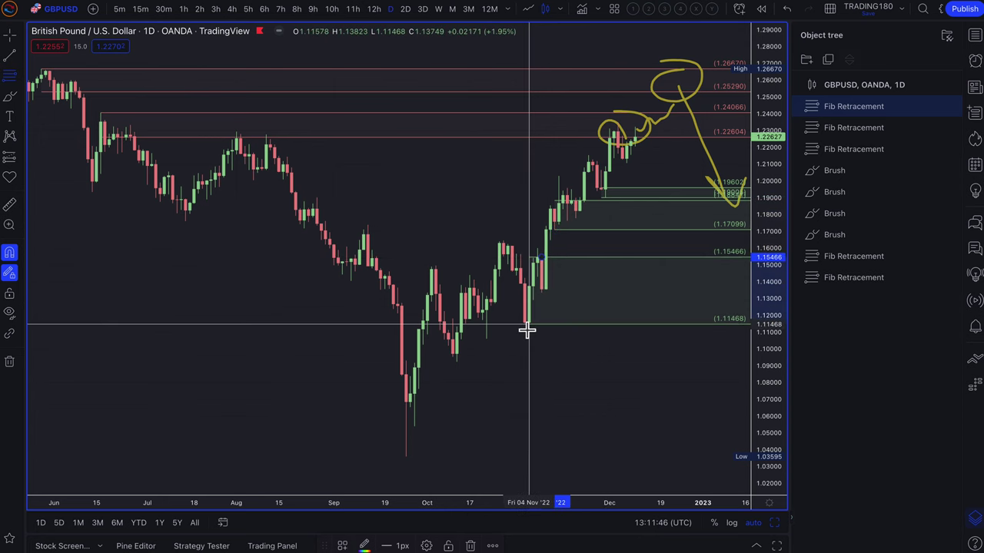
scroll(609, 304, "up", 3)
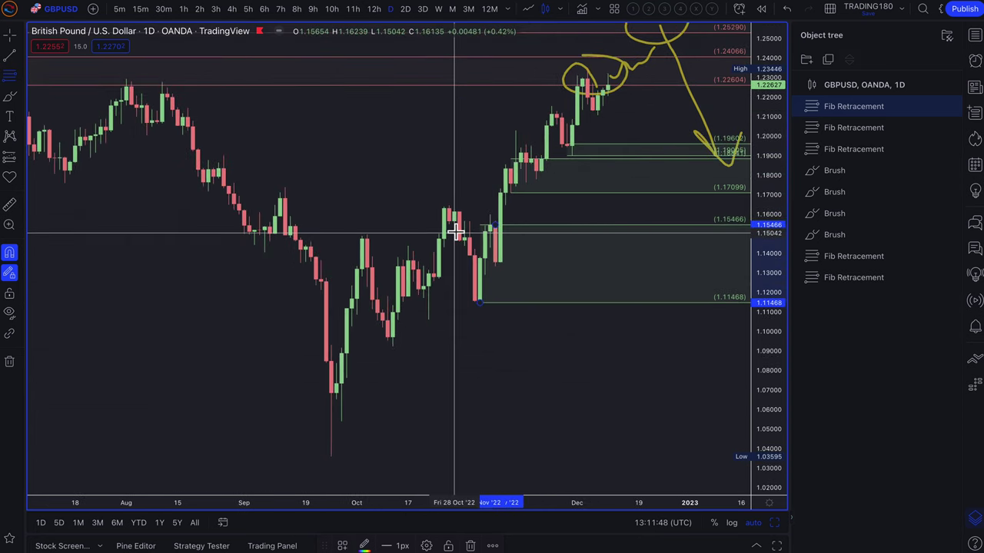
left_click(11, 99)
scroll(393, 167, "down", 5)
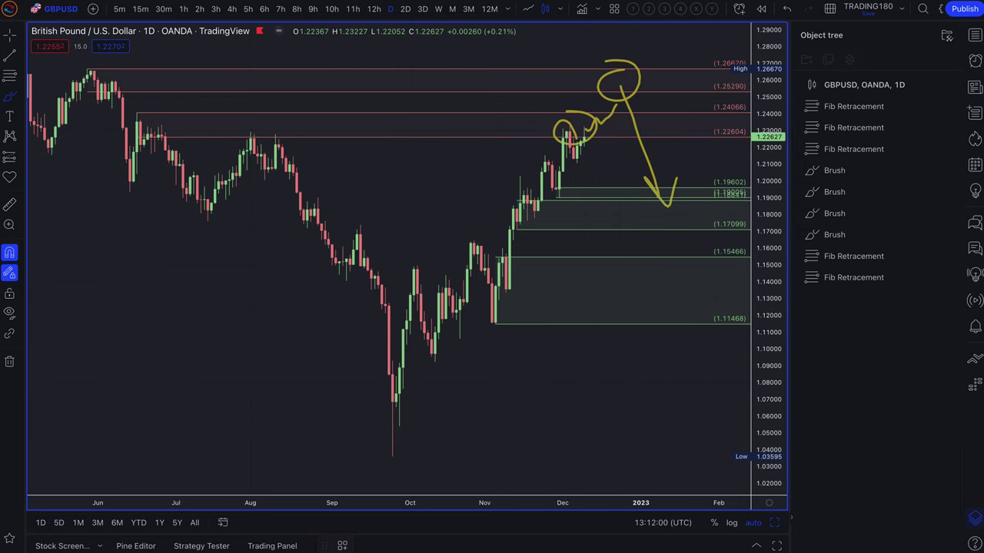
Switch the daily chart to EURUSD from the YouTube watchlist and bring the earlier spring and summer highs into view.
left_click(978, 43)
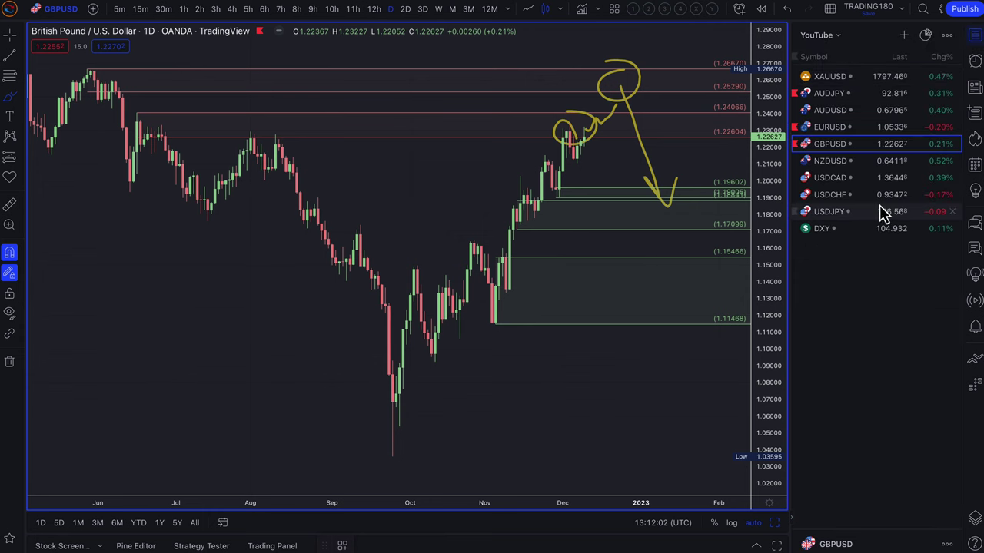
left_click(855, 127)
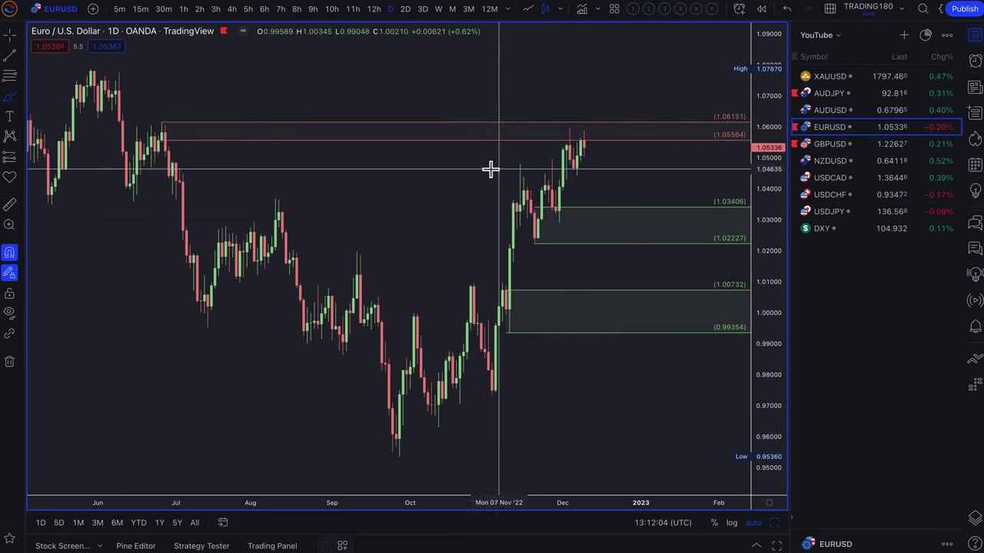
scroll(489, 170, "down", 3)
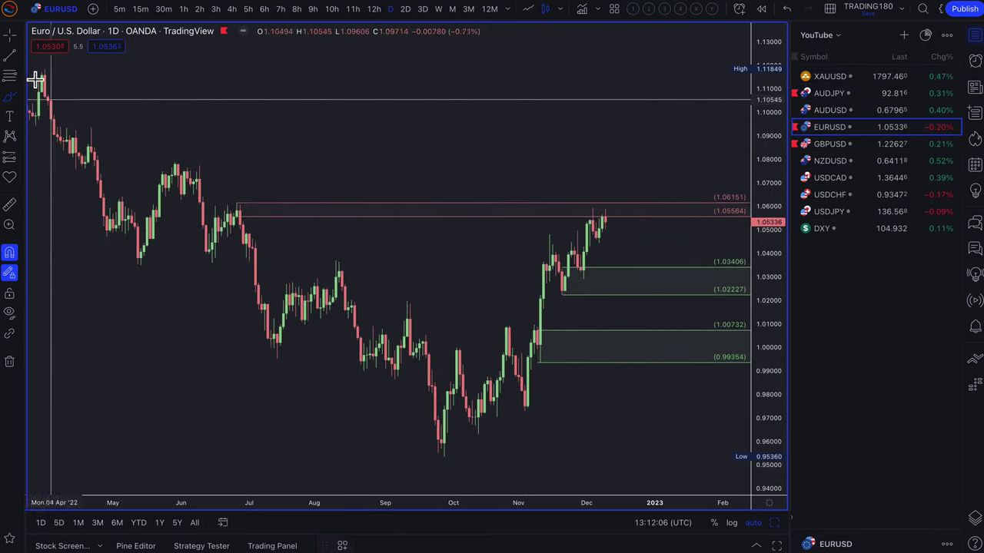
left_click(11, 98)
scroll(588, 213, "down", 2)
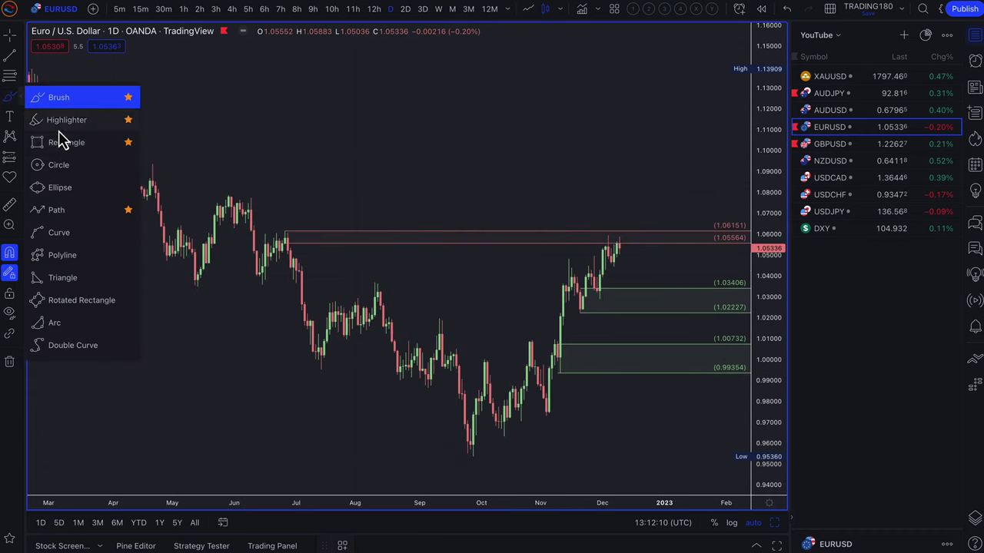
Mark the 1.07870–1.07054 zone from the 30 May high with a Fib Retracement and apply the "1. SUPPLY" template.
left_click(10, 75)
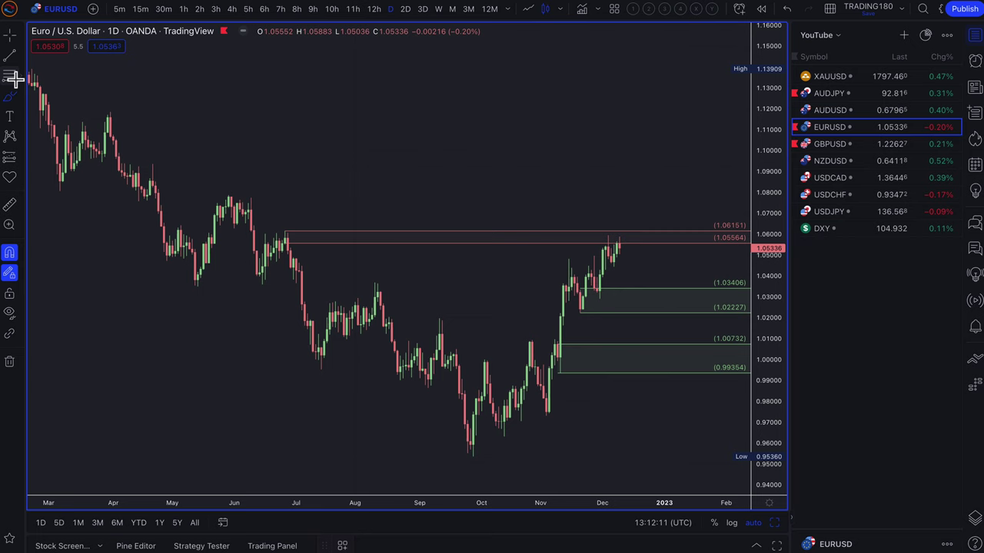
left_click(248, 213)
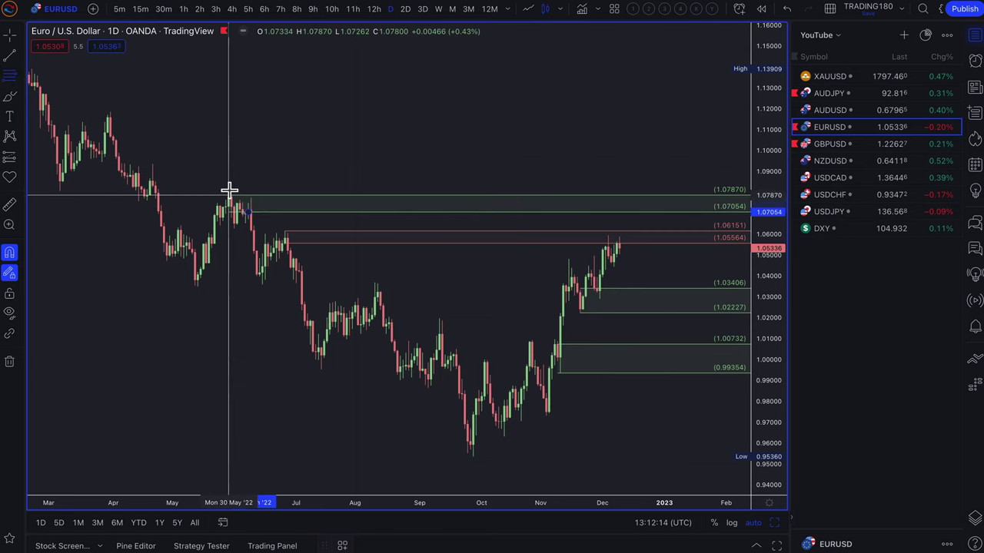
left_click(228, 195)
left_click(342, 546)
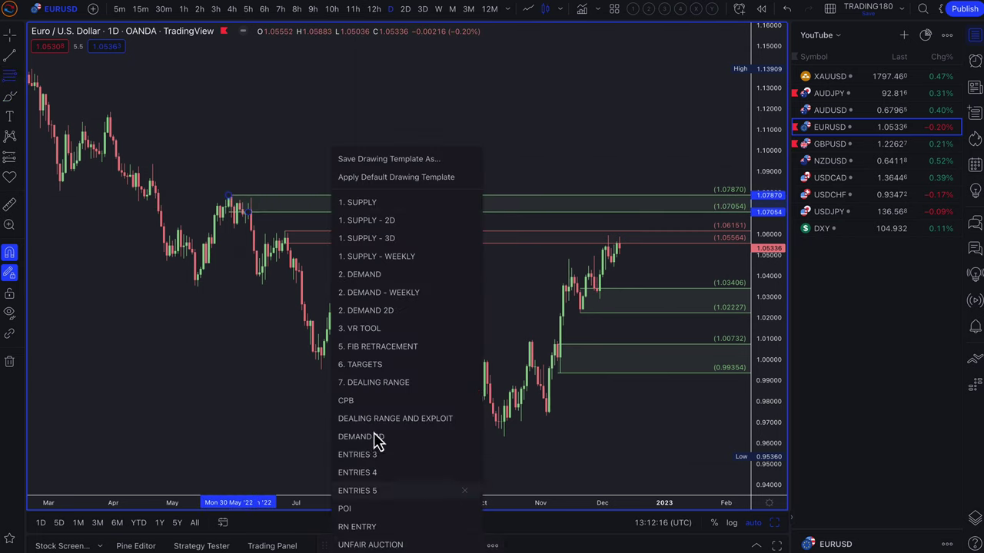
left_click(384, 209)
scroll(527, 269, "up", 3)
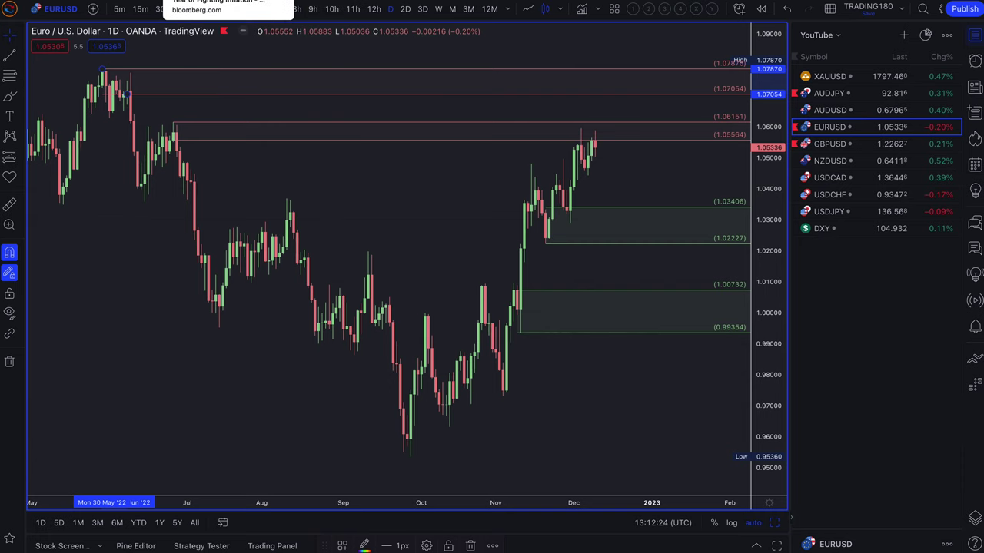
Open the GBP underperformance note, and read the Bloomberg article's passages on Europe's cold snap and energy supplies, highlighting the text.
left_click(803, 143)
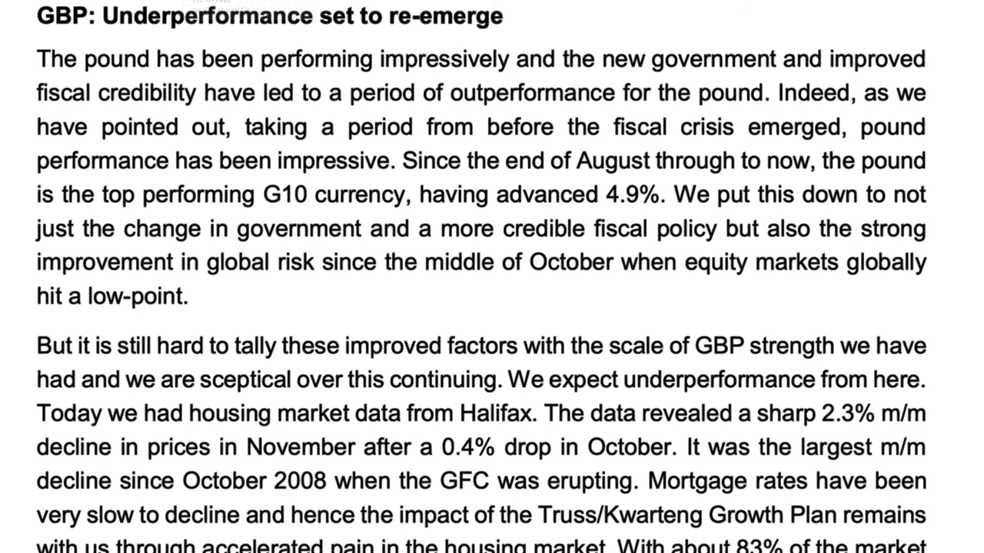
left_click(203, 6)
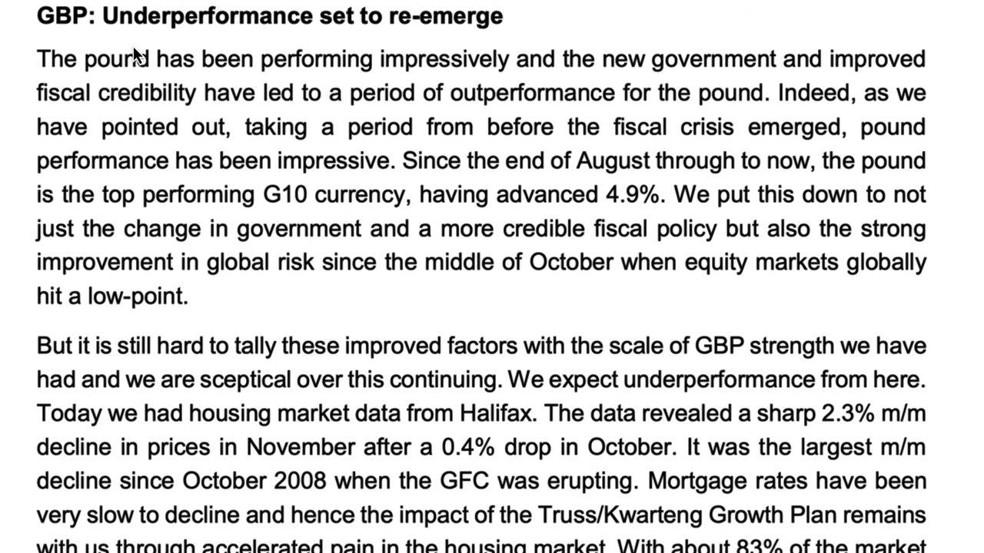
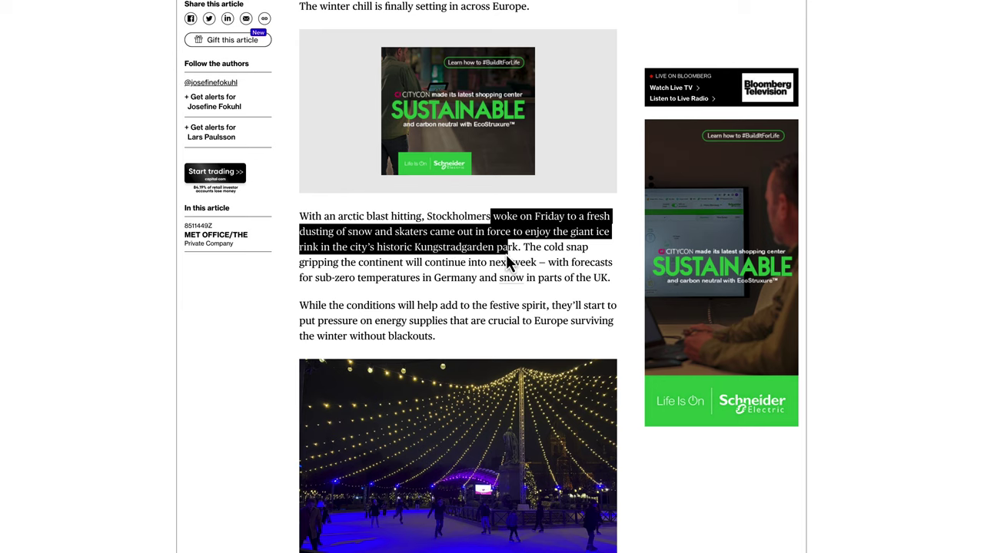
left_click_drag(527, 263, 563, 259)
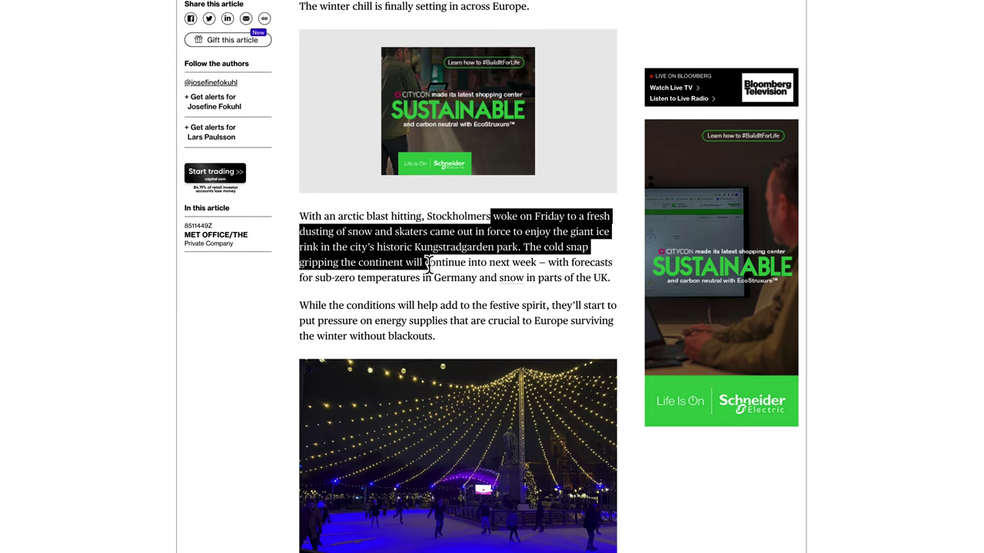
left_click_drag(368, 265, 416, 254)
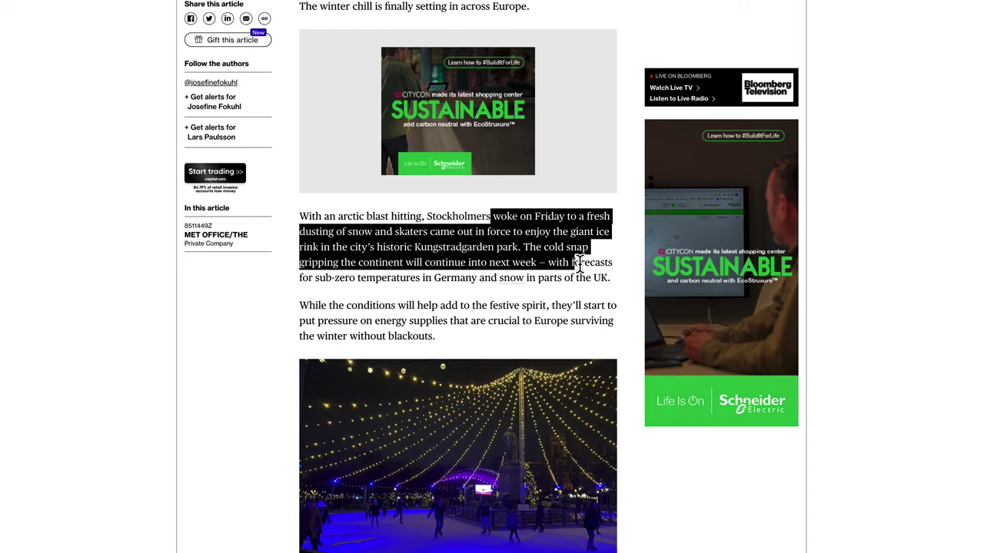
left_click_drag(578, 266, 530, 270)
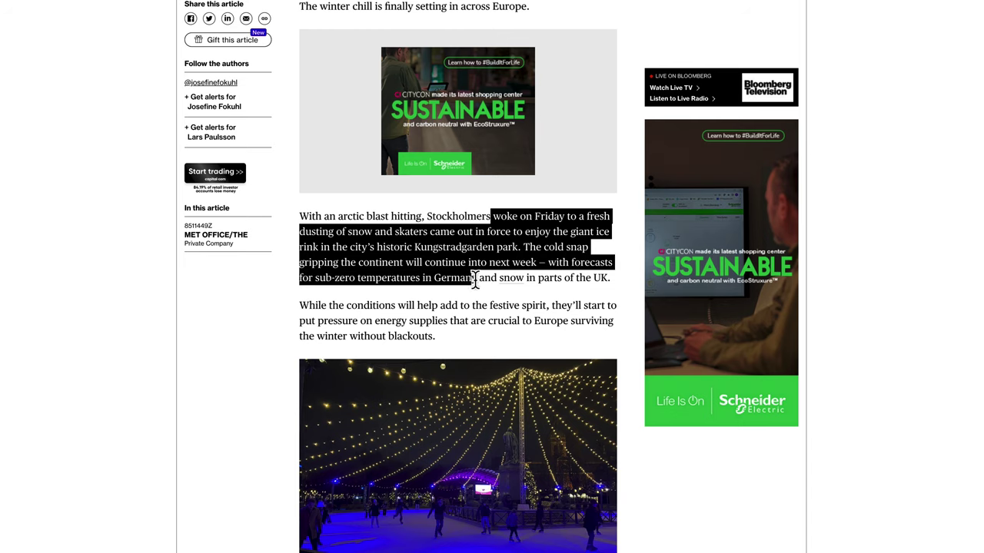
scroll(514, 300, "down", 3)
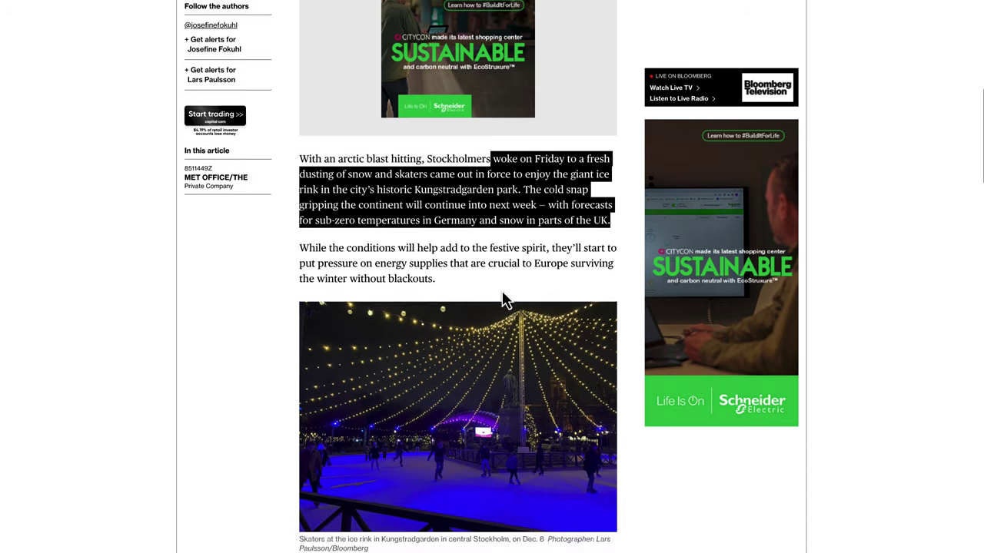
left_click_drag(327, 207, 464, 211)
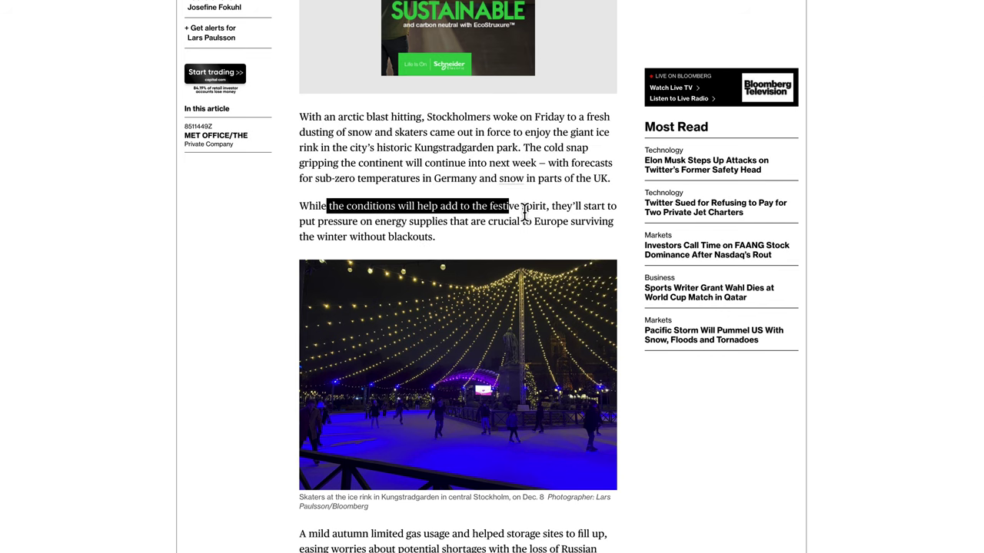
left_click_drag(540, 215, 605, 219)
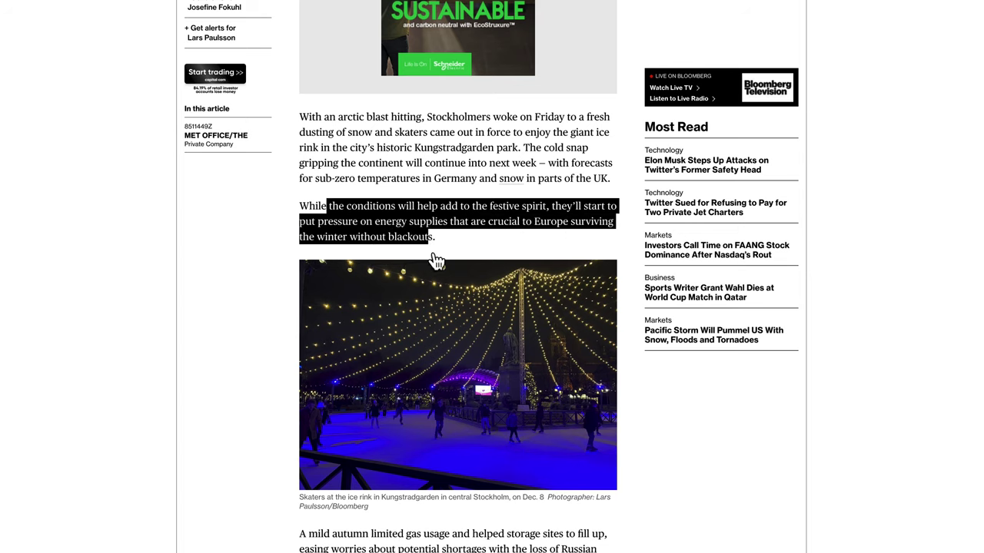
scroll(452, 430, "down", 6)
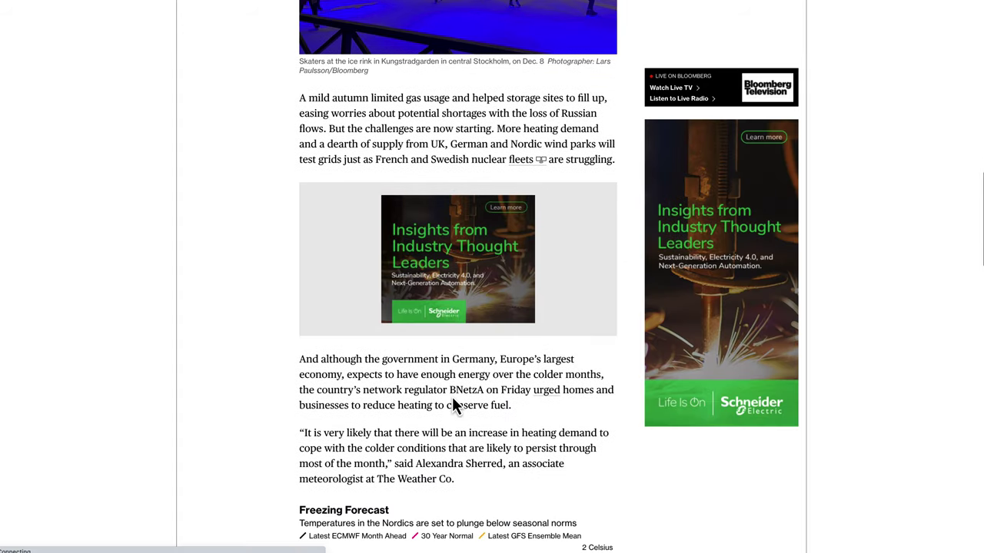
scroll(451, 399, "down", 4)
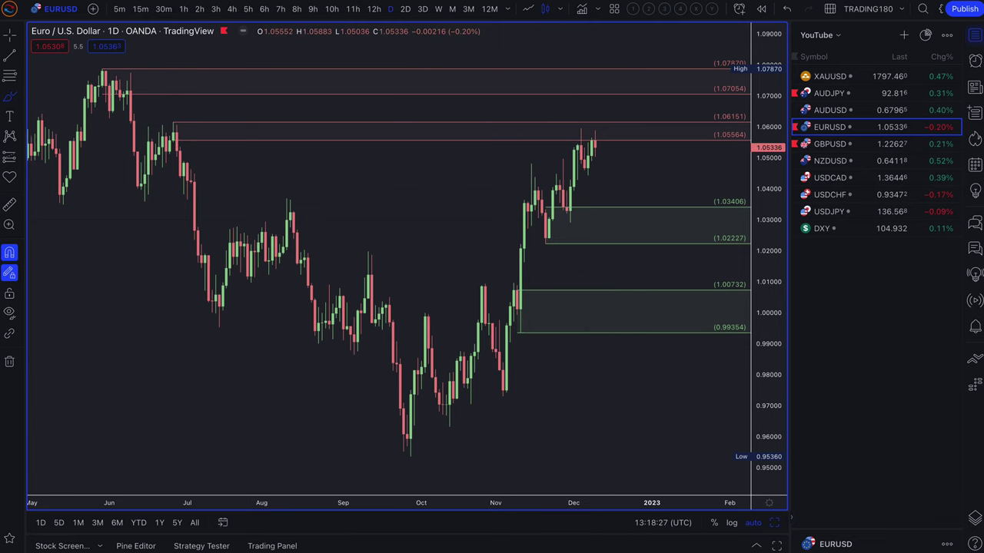
On the EURUSD chart, brush a circle around the December highs and an arrow falling to about 1.03 in the upper demand zone.
left_click(9, 97)
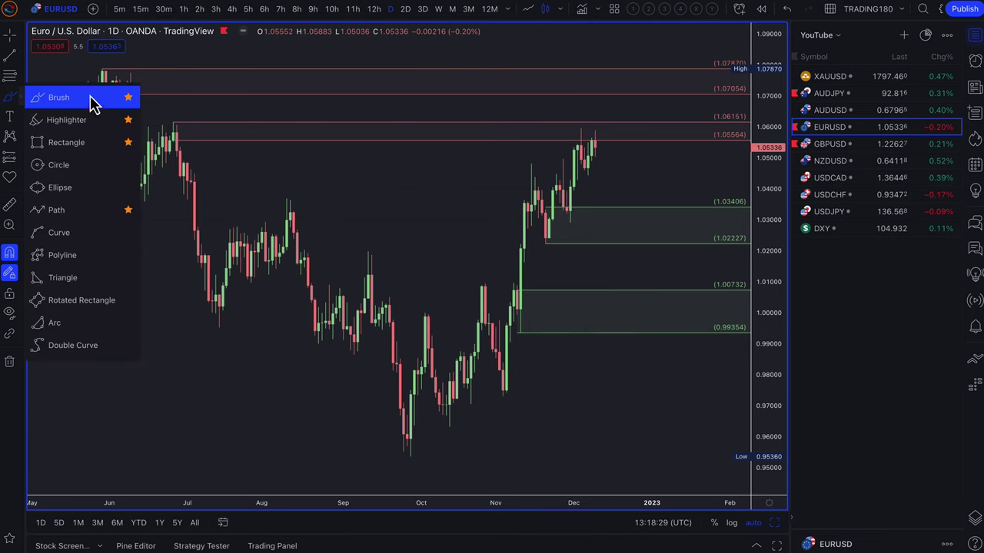
left_click(90, 99)
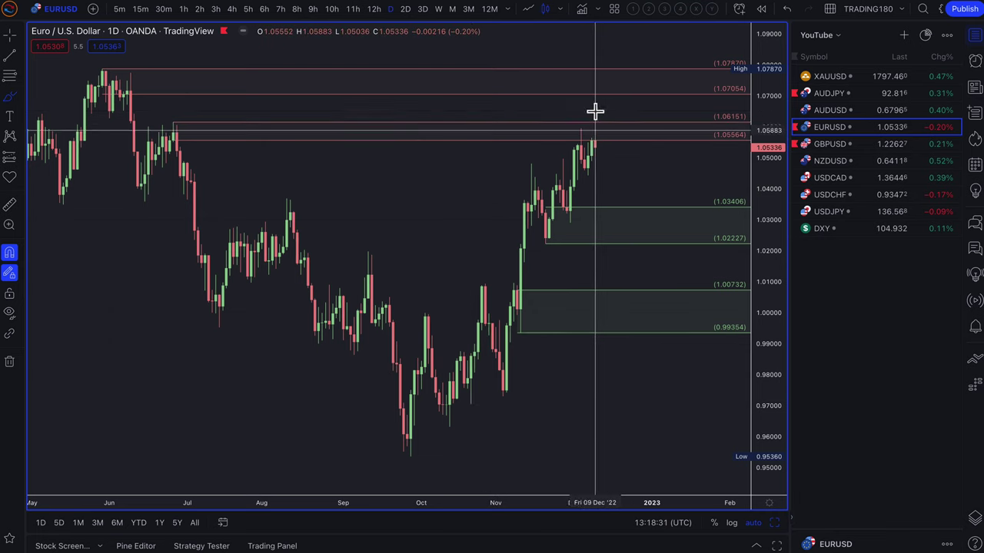
mouse_move(594, 112)
left_mouse_down()
mouse_move(561, 132)
mouse_move(578, 114)
left_mouse_up()
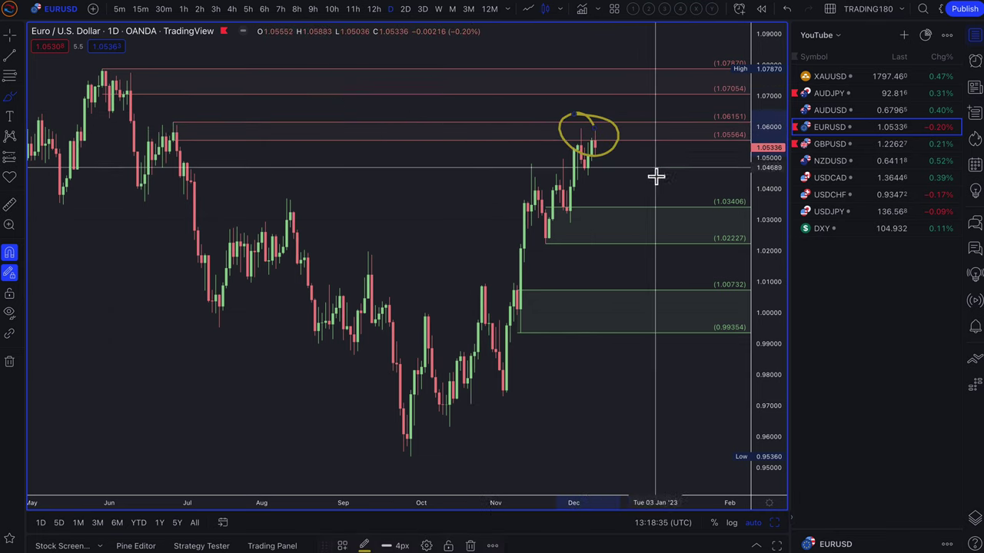
scroll(653, 177, "down", 2)
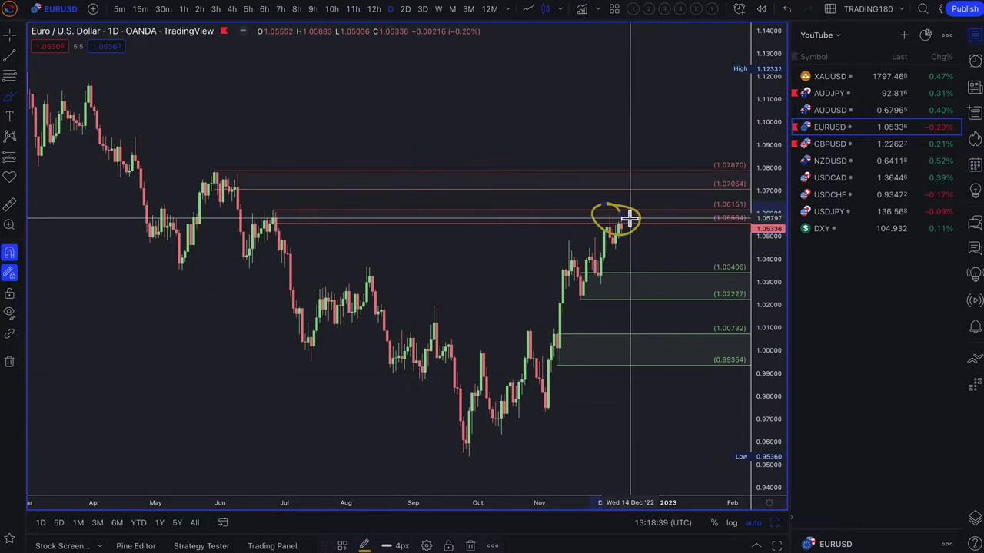
mouse_move(634, 224)
left_mouse_down()
mouse_move(687, 281)
mouse_move(692, 248)
left_mouse_up()
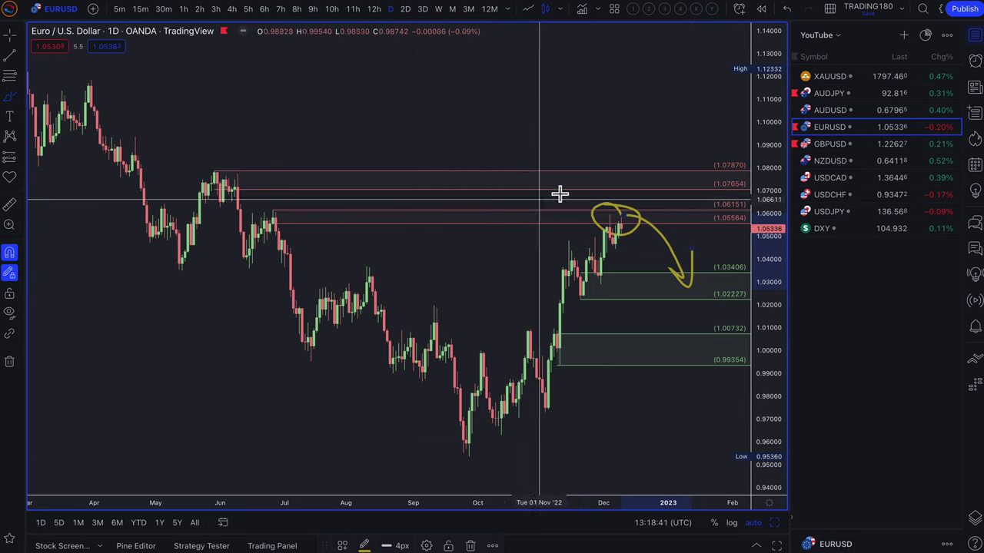
Brush a circle at the 1.07870–1.07054 supply zone and handwrite question marks beside both circled areas.
mouse_move(645, 172)
left_mouse_down()
mouse_move(630, 191)
mouse_move(639, 197)
left_mouse_up()
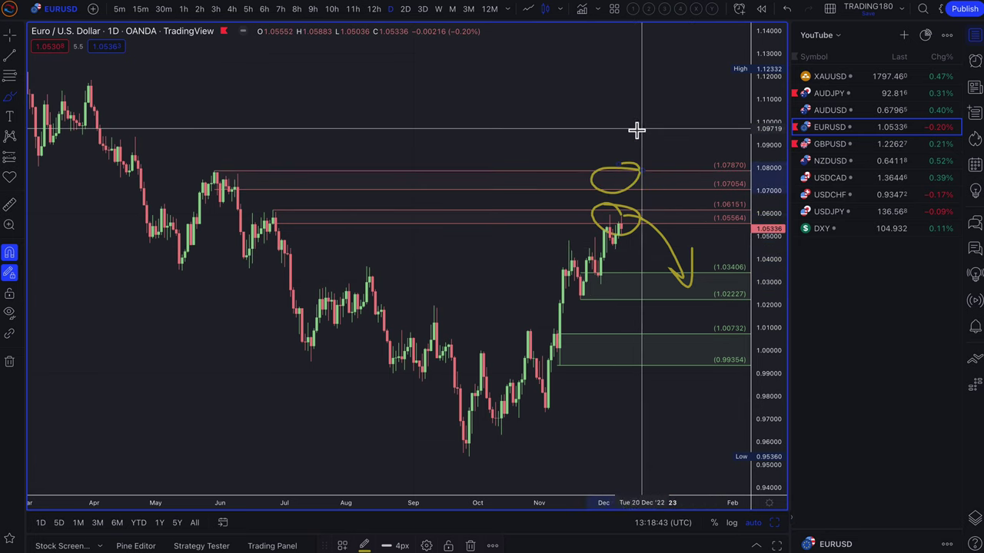
mouse_move(637, 131)
left_mouse_down()
mouse_move(669, 143)
mouse_move(654, 194)
mouse_move(665, 186)
left_mouse_up()
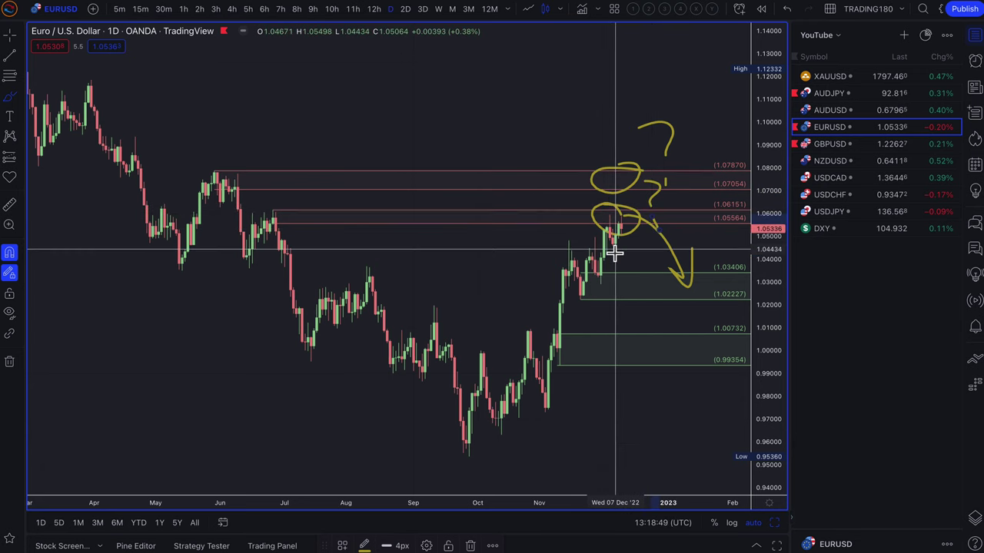
On the EURUSD chart, brush a path falling from the December highs to about 1.033 and an arrow rebounding to about 1.045.
scroll(610, 253, "up", 5)
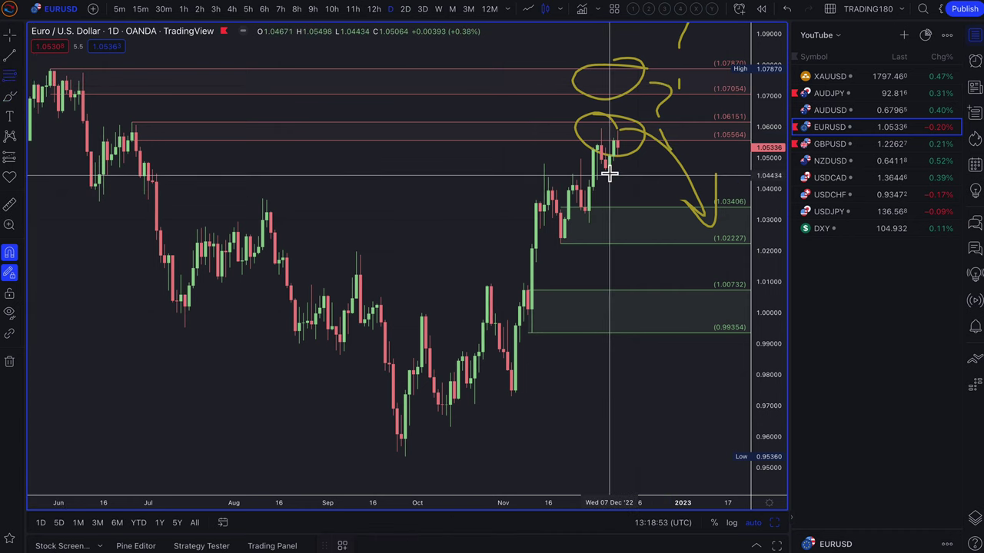
scroll(648, 179, "down", 6)
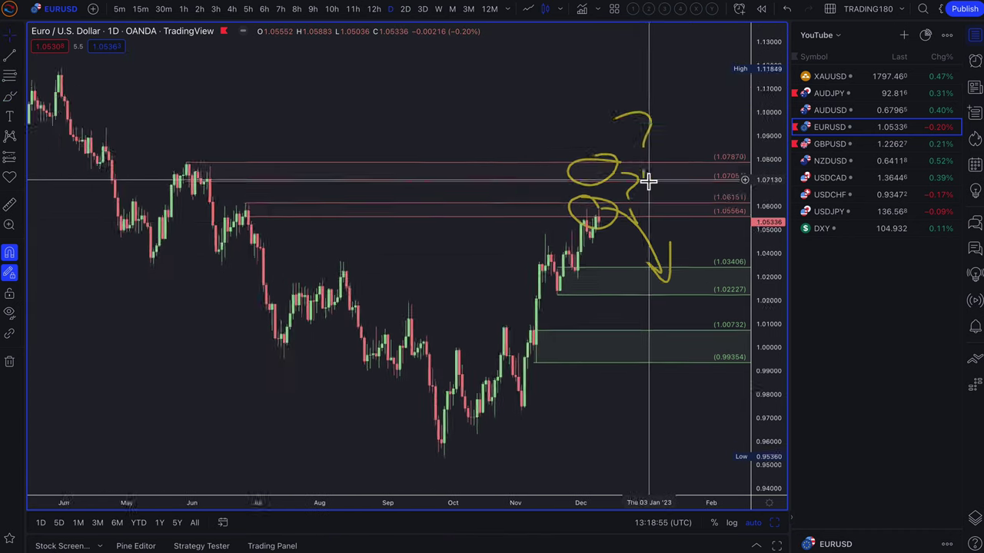
scroll(510, 236, "up", 3)
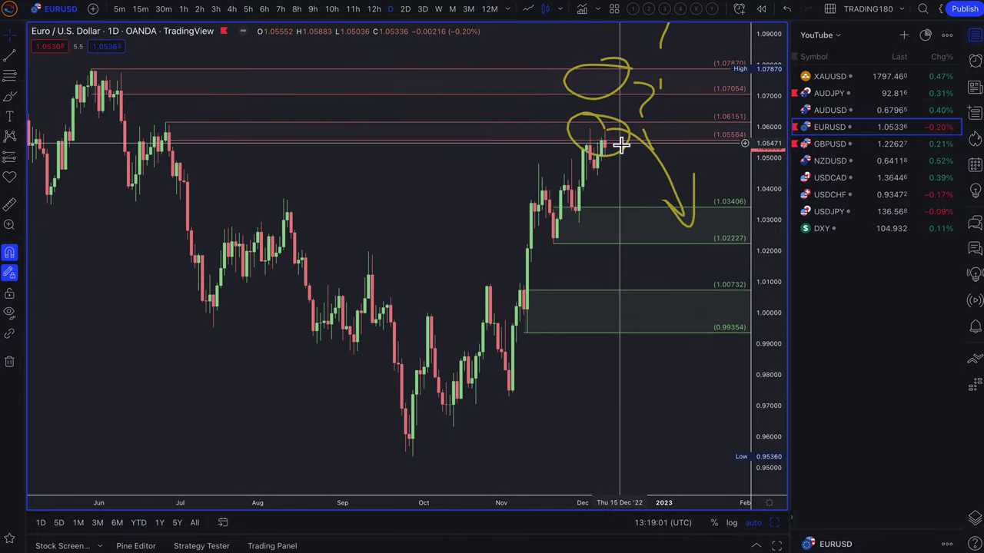
scroll(624, 148, "down", 1)
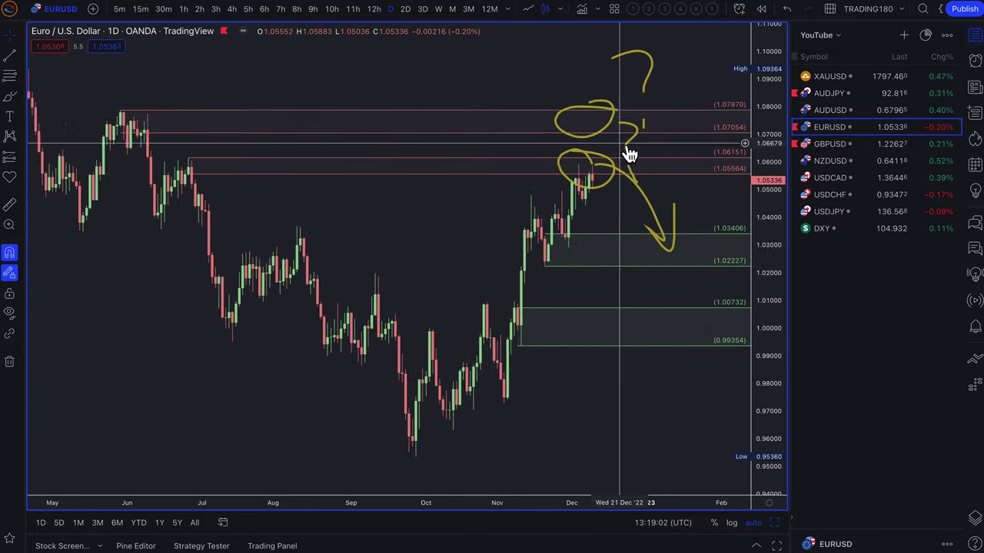
left_click(17, 99)
left_click(49, 97)
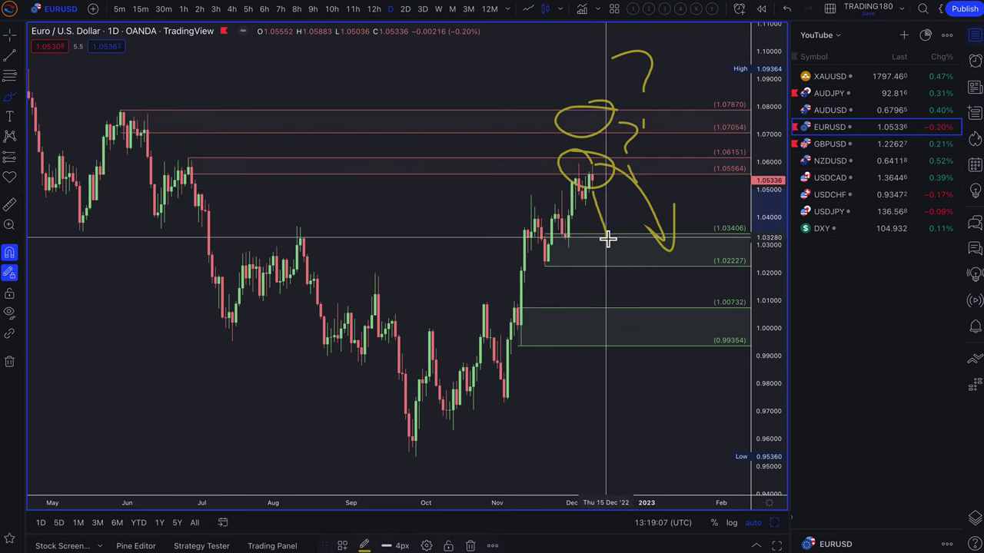
mouse_move(607, 239)
left_mouse_down()
mouse_move(632, 208)
mouse_move(643, 218)
left_mouse_up()
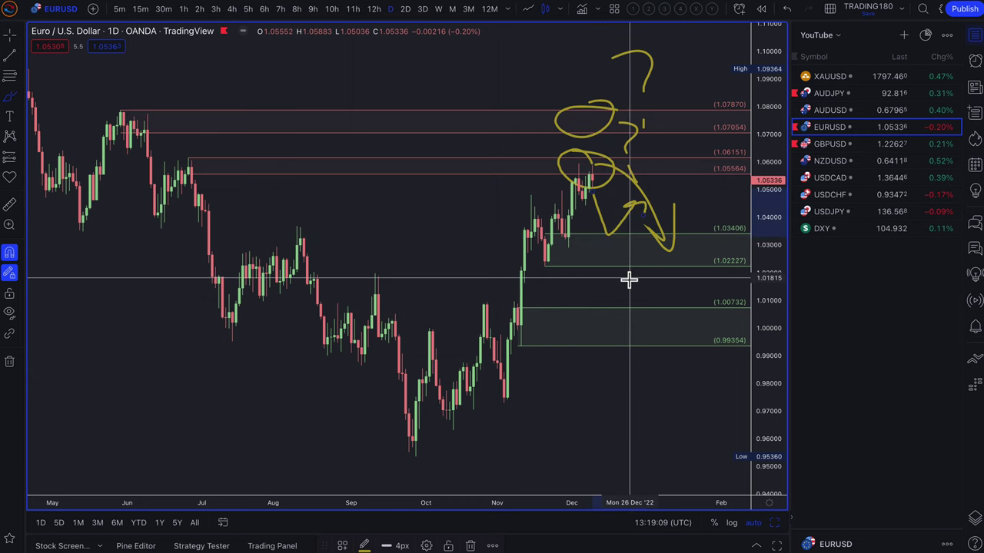
Open AUDUSD and mark the 0.70092–0.69076 and 0.70402–0.70224 supply zones from the August candles with Fib Retracements.
left_click(830, 110)
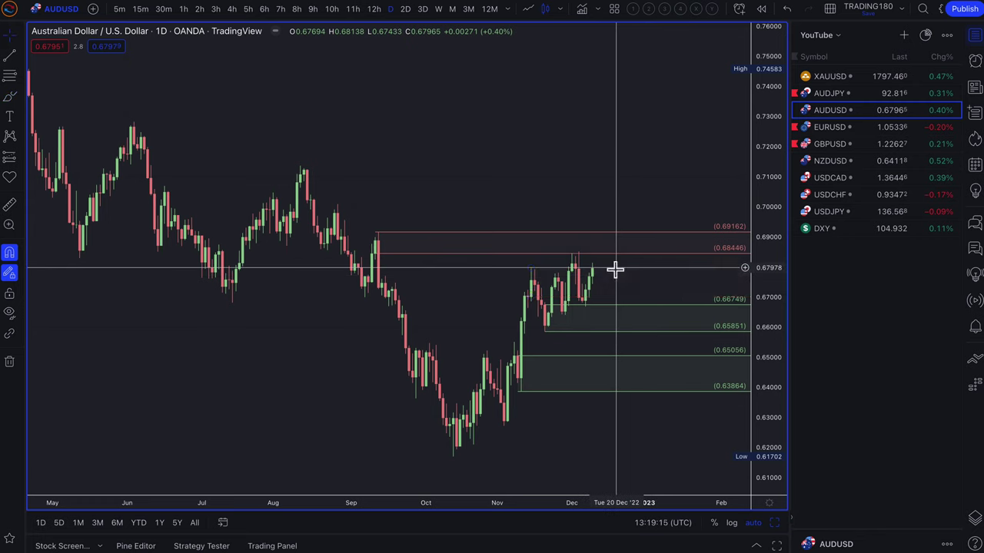
left_click(10, 98)
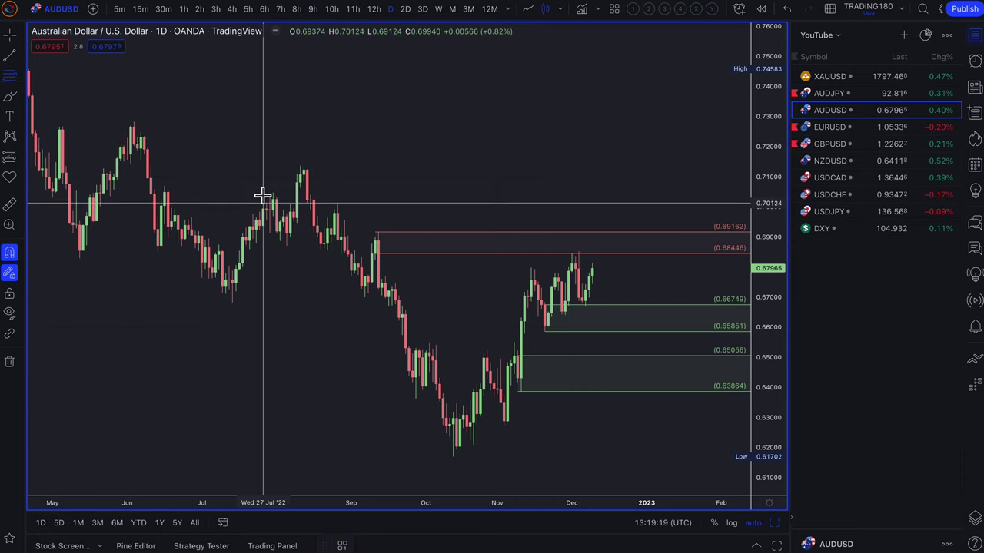
left_click_drag(334, 236, 338, 203)
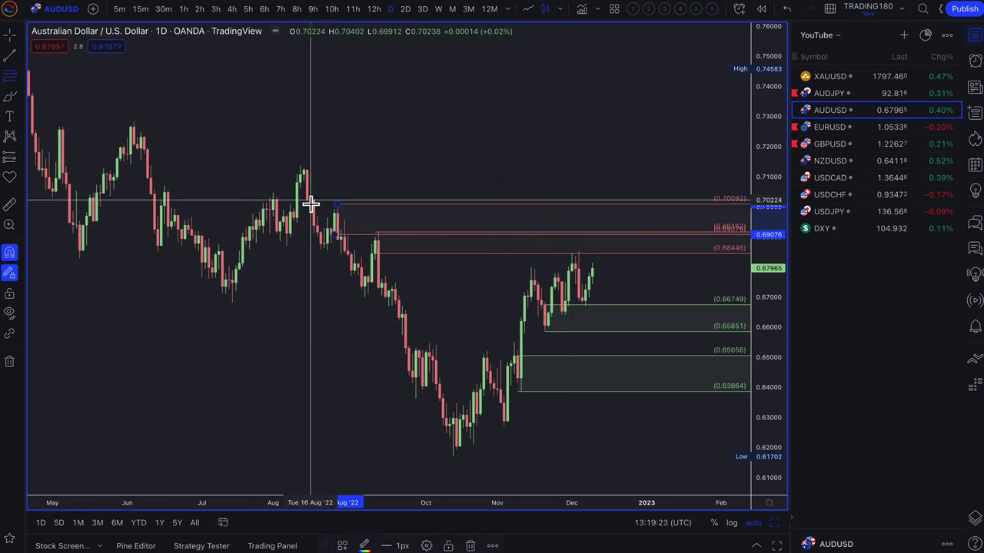
left_click_drag(310, 188, 310, 198)
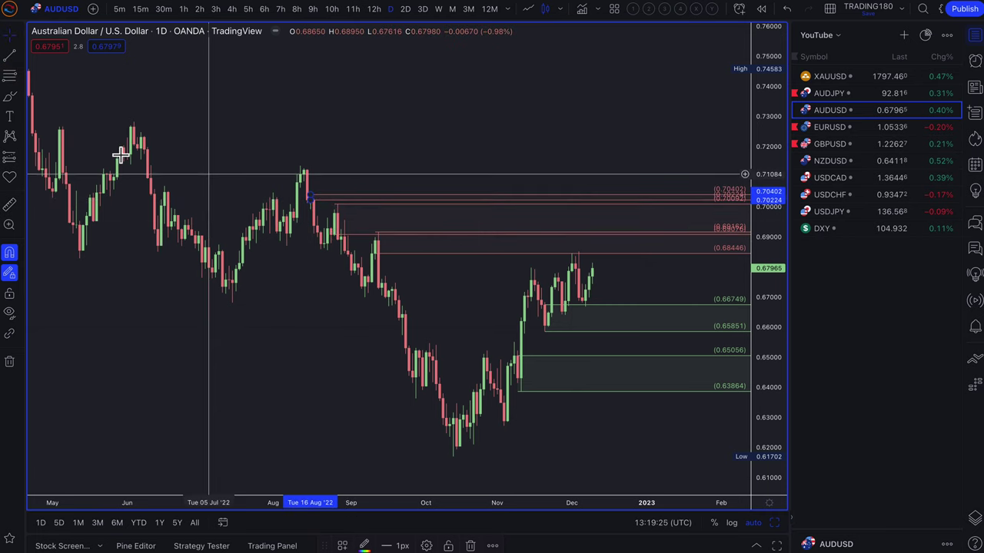
Circle AUDUSD's November–December range with the brush and add projections rising to about 0.697 before falling to about 0.676, and falling to about 0.65.
left_click(10, 97)
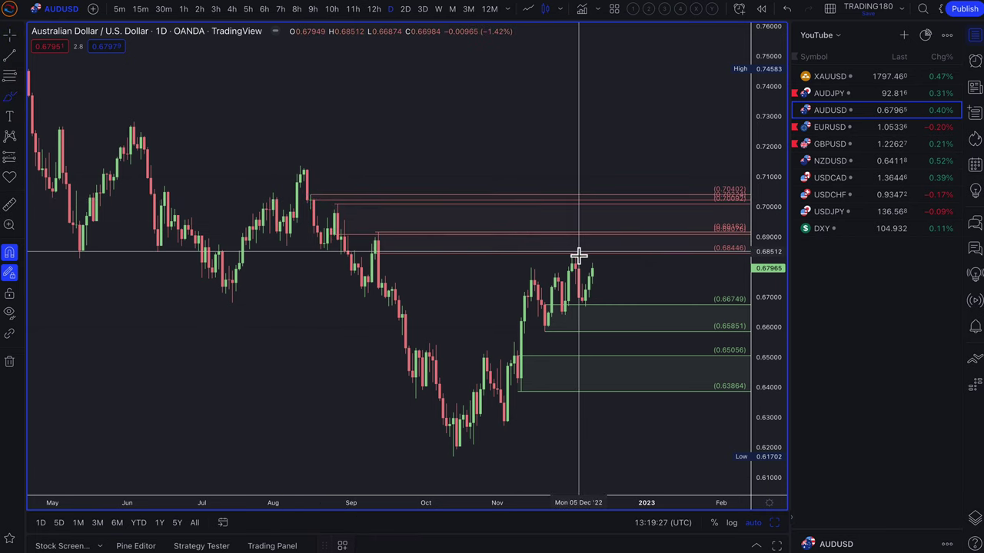
mouse_move(578, 257)
left_mouse_down()
mouse_move(515, 308)
mouse_move(605, 293)
mouse_move(569, 268)
left_mouse_up()
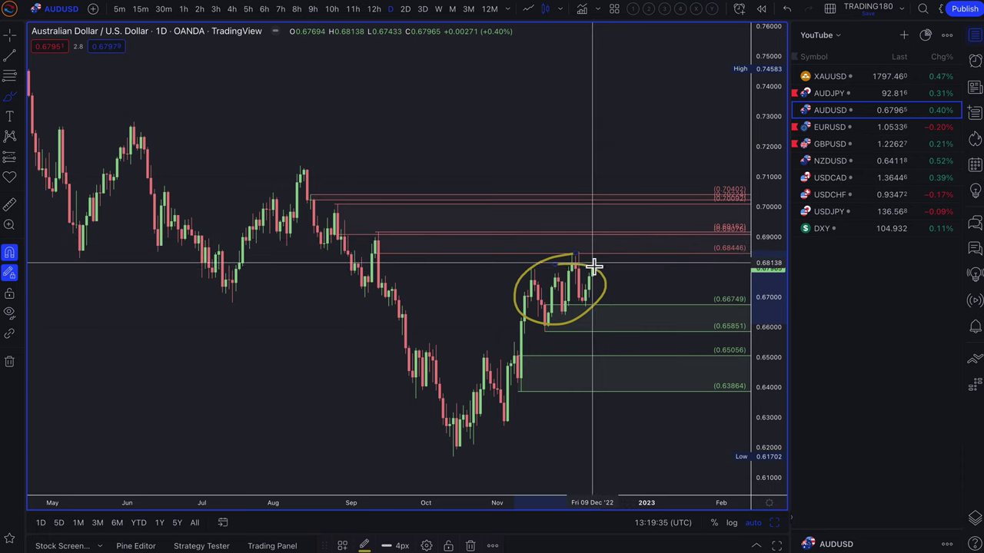
mouse_move(592, 268)
left_mouse_down()
mouse_move(609, 232)
mouse_move(648, 281)
left_mouse_up()
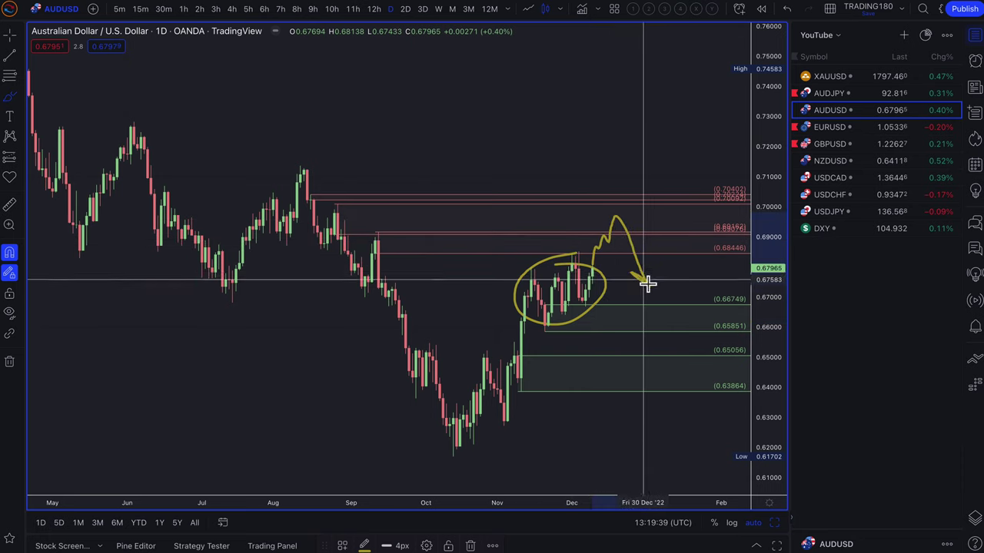
left_click_drag(652, 248, 648, 283)
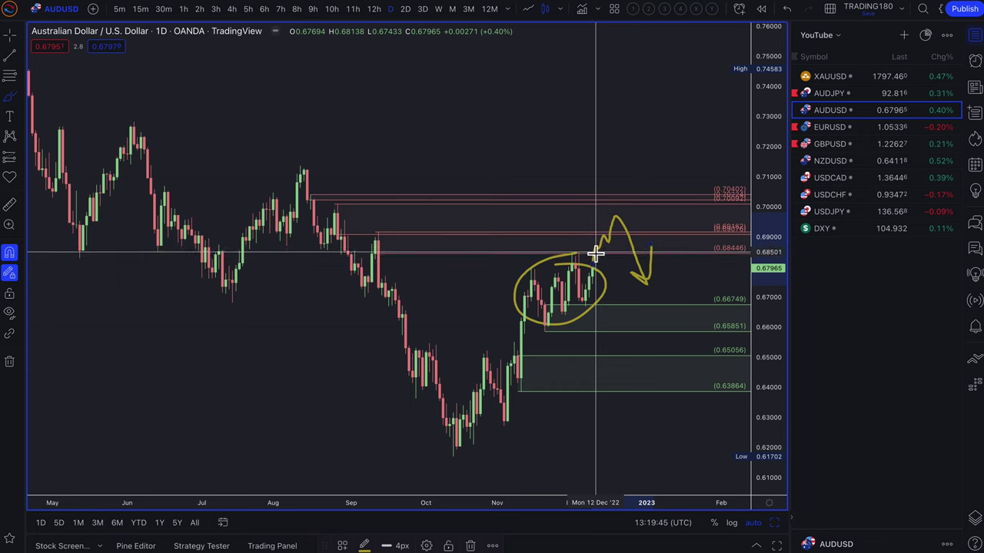
mouse_move(602, 261)
left_mouse_down()
mouse_move(633, 296)
mouse_move(658, 357)
left_mouse_up()
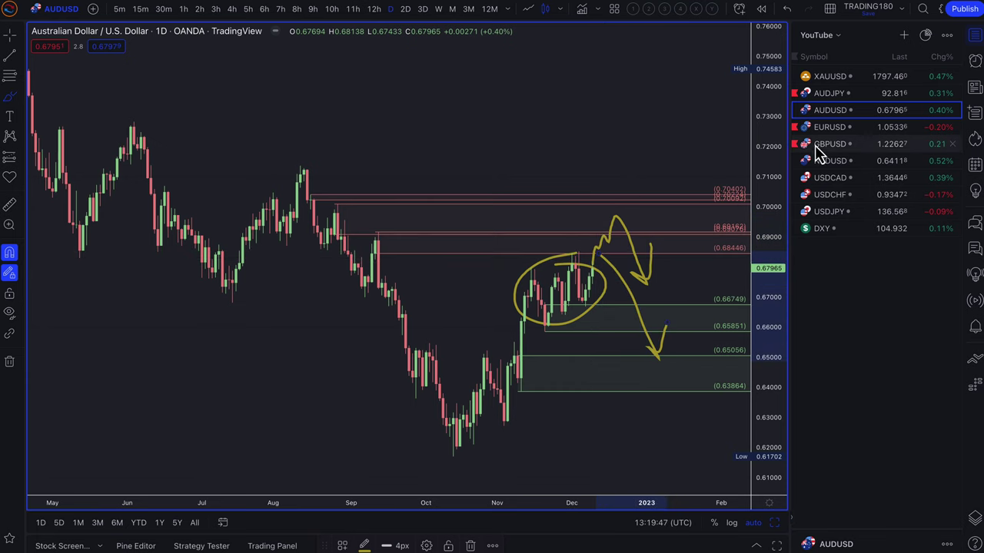
Open the AUDJPY chart and brush a small circle around the early December low inside the 91.787–90.593 demand zone.
left_click(836, 96)
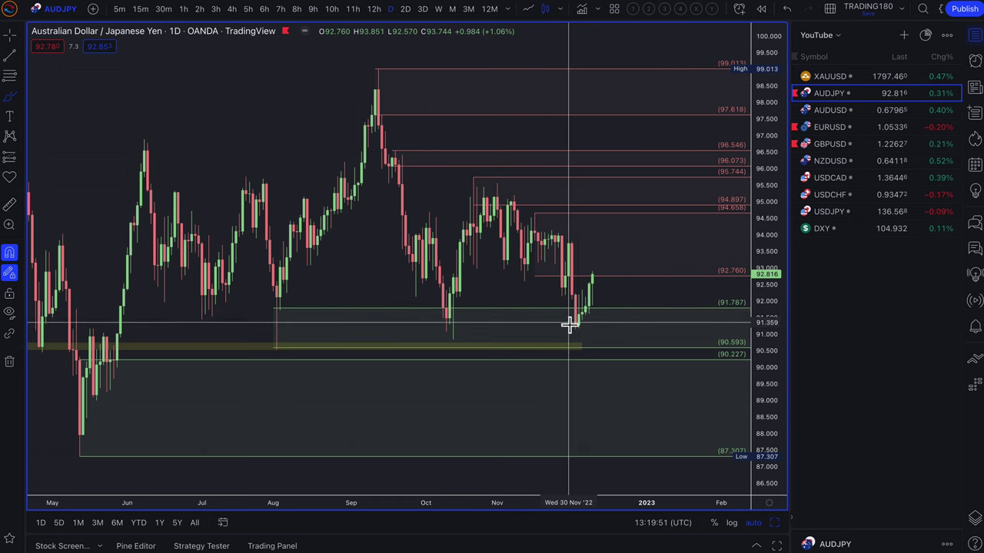
mouse_move(567, 323)
left_mouse_down()
mouse_move(576, 314)
mouse_move(582, 333)
left_mouse_up()
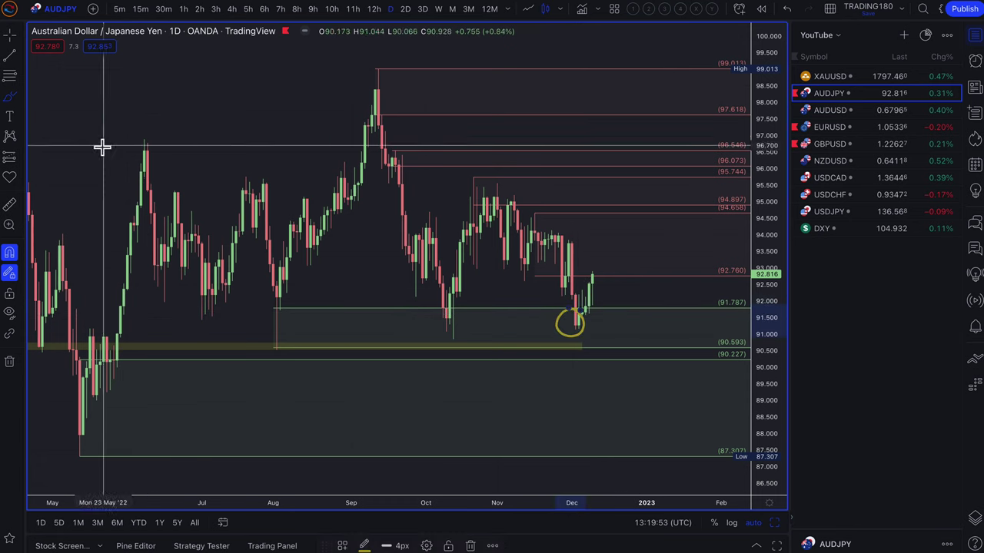
scroll(369, 200, "down", 3)
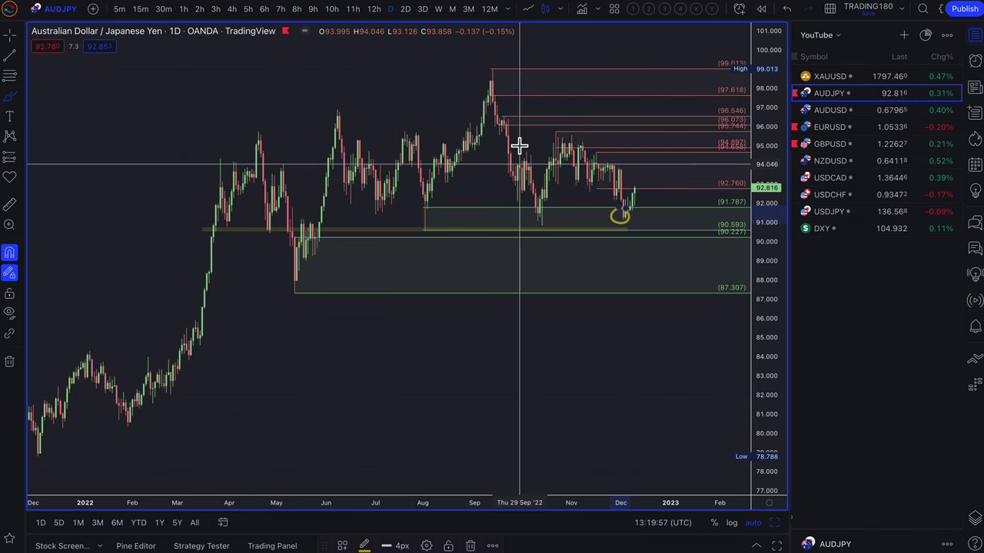
scroll(519, 145, "up", 1)
scroll(520, 145, "up", 1)
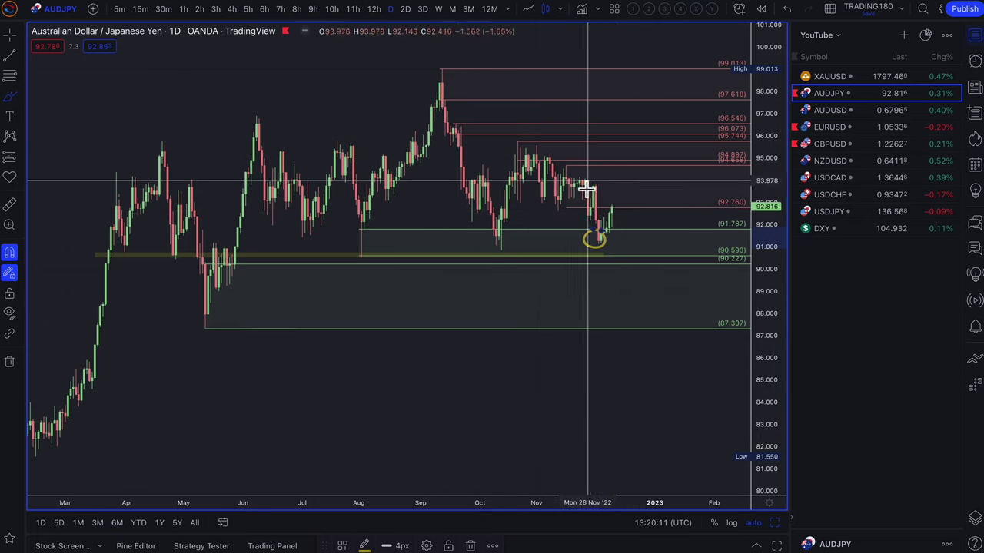
Brush an AUDJPY path falling to about 88.5 and rising to about 92.4, circle the December rebound and lower demand zone, and handwrite "off".
mouse_move(612, 211)
left_mouse_down()
mouse_move(586, 239)
mouse_move(602, 211)
mouse_move(613, 223)
left_mouse_up()
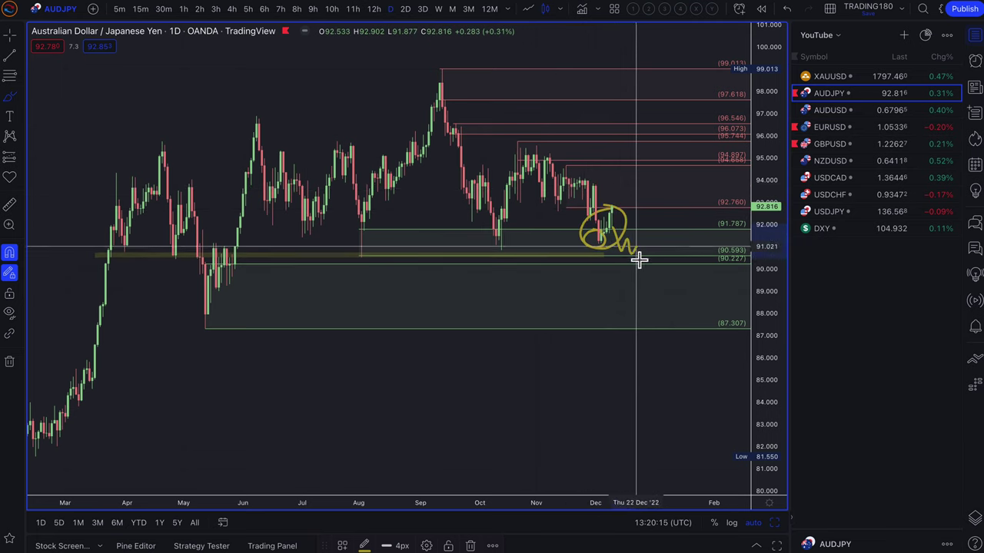
mouse_move(638, 259)
left_mouse_down()
mouse_move(635, 296)
mouse_move(652, 277)
left_mouse_up()
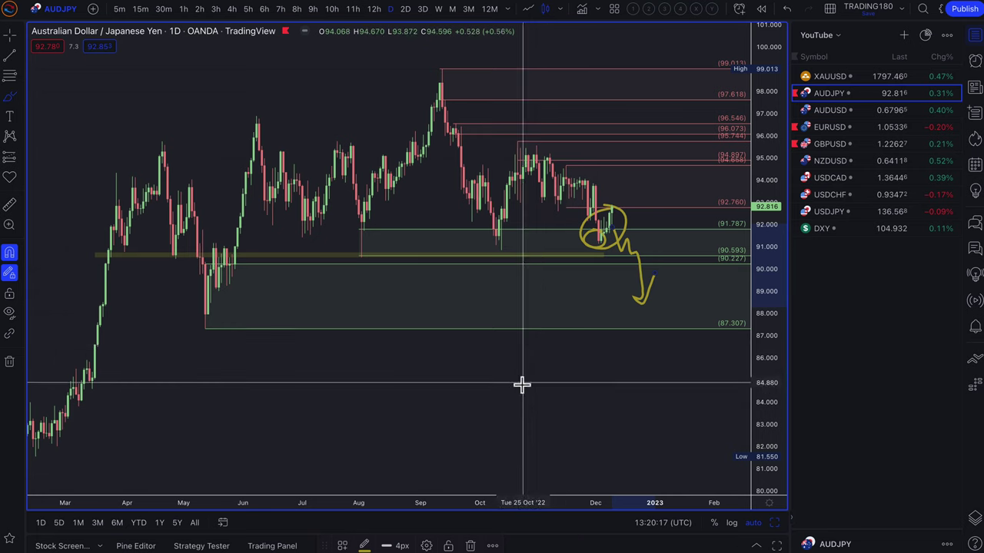
mouse_move(521, 384)
left_mouse_down()
mouse_move(544, 377)
mouse_move(582, 394)
left_mouse_up()
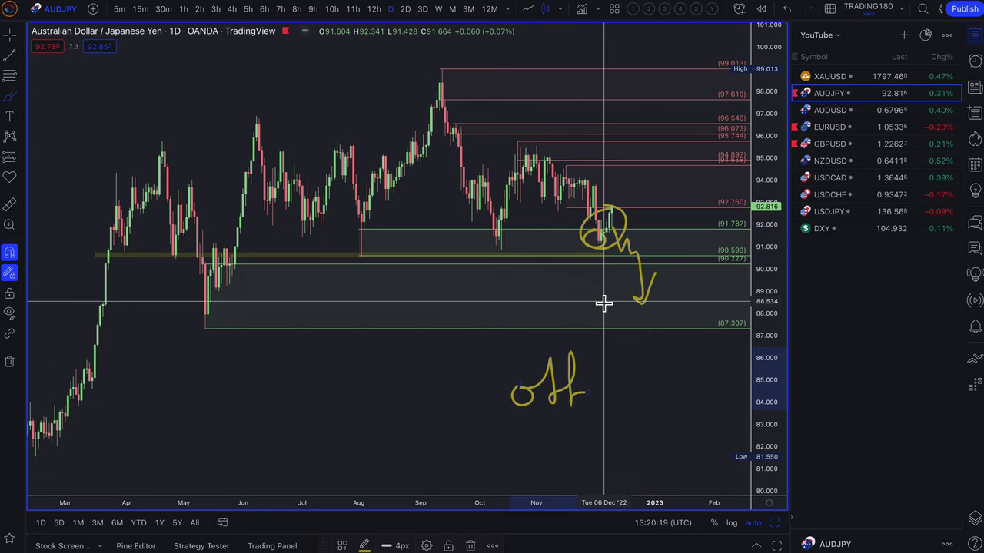
mouse_move(630, 268)
left_mouse_down()
mouse_move(633, 302)
mouse_move(681, 220)
mouse_move(694, 233)
left_mouse_up()
Circle AUDJPY areas near 93.4, 90.3 and 89.7 with the brush, adding a falling arrow from the upper one and rising arrows from the lower two.
scroll(627, 235, "up", 2)
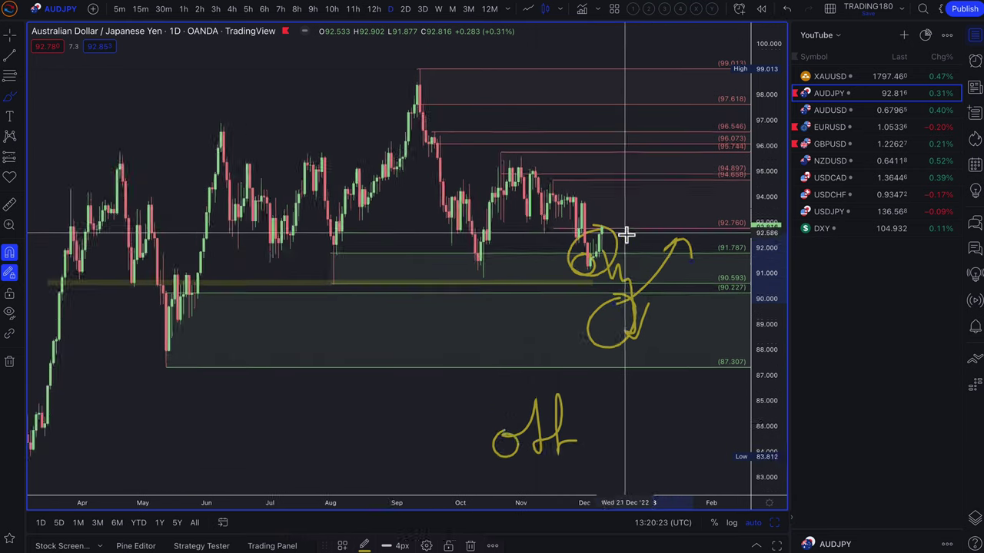
scroll(626, 234, "up", 1)
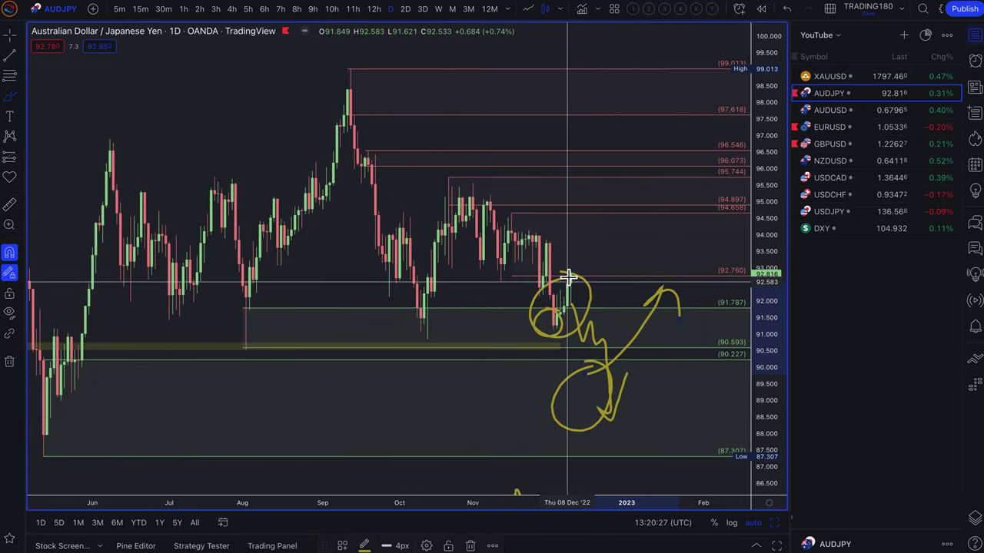
mouse_move(568, 277)
left_mouse_down()
mouse_move(584, 235)
mouse_move(615, 323)
mouse_move(625, 297)
left_mouse_up()
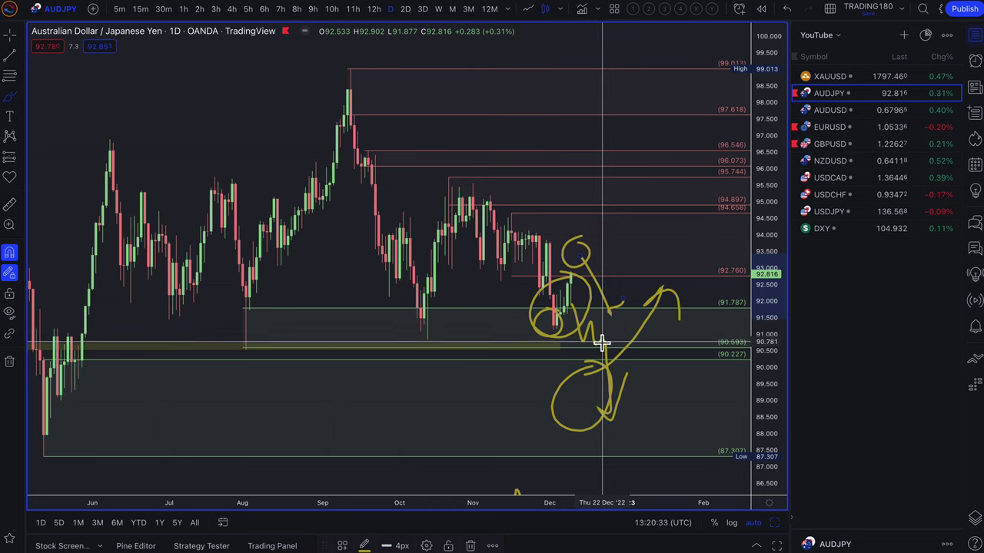
mouse_move(597, 340)
left_mouse_down()
mouse_move(575, 351)
mouse_move(626, 378)
mouse_move(667, 280)
mouse_move(676, 292)
left_mouse_up()
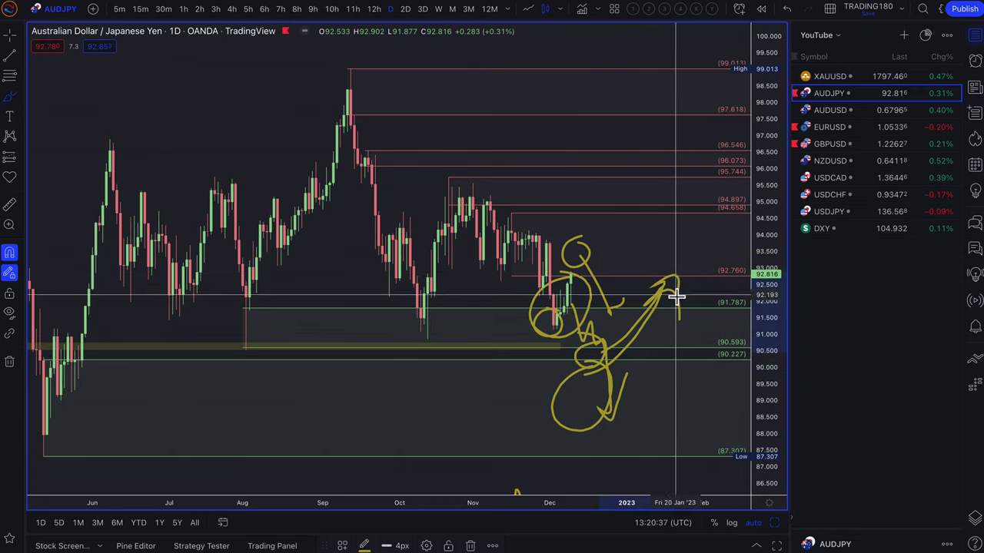
left_click_drag(602, 367, 593, 391)
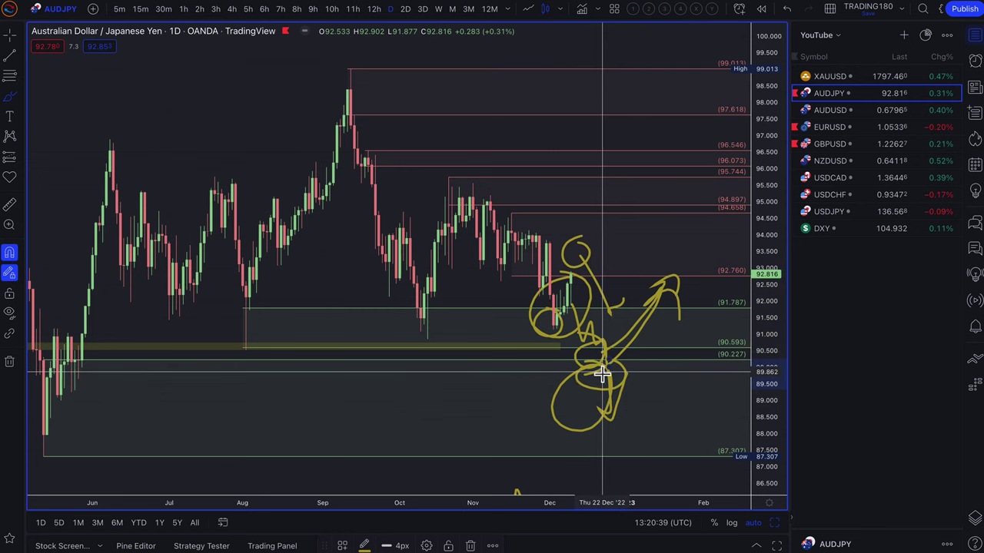
left_click_drag(678, 316, 694, 309)
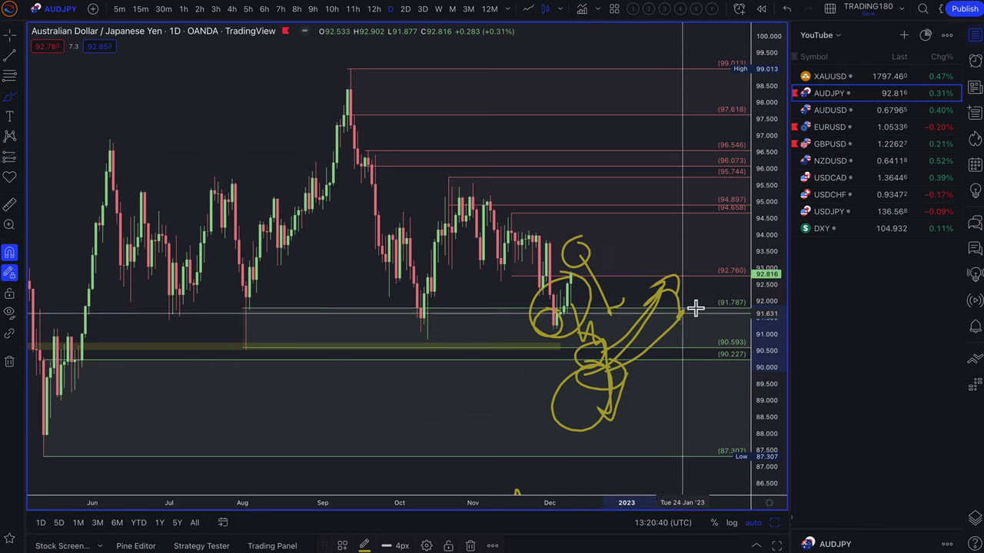
Open the XAUUSD chart, brush circles around the August and December highs, and draw a zigzag arrow rising to about 1850.
left_click(845, 77)
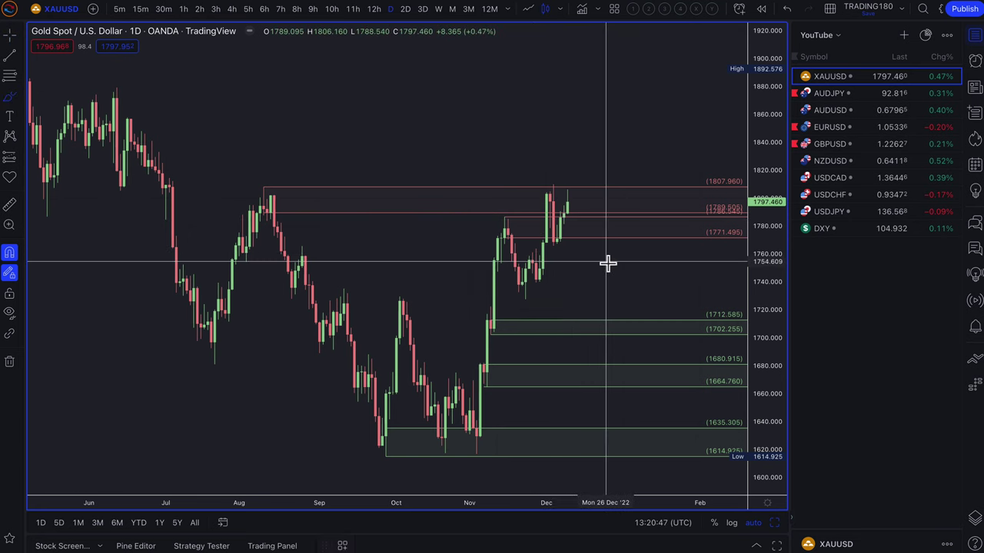
scroll(608, 263, "down", 5)
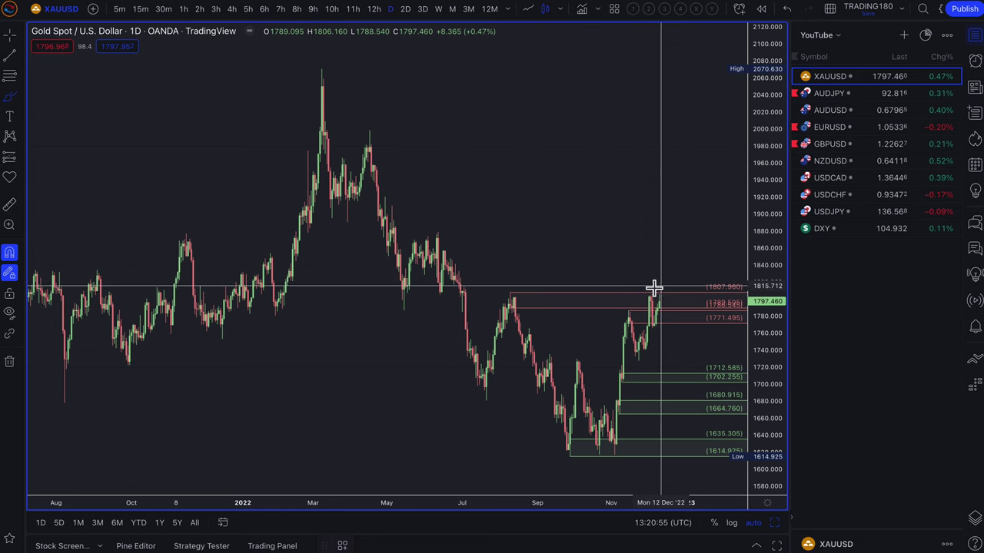
scroll(638, 297, "up", 5)
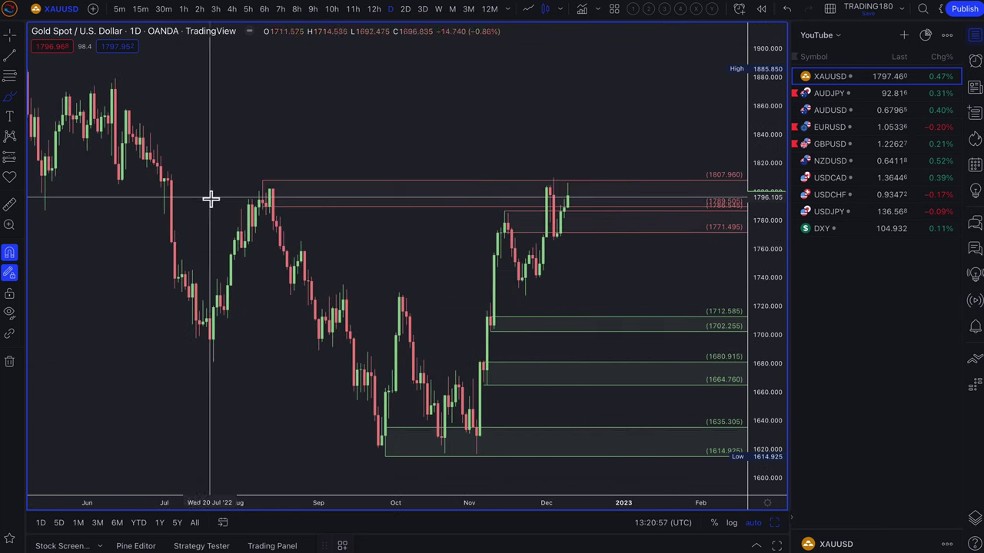
left_click_drag(266, 171, 292, 211)
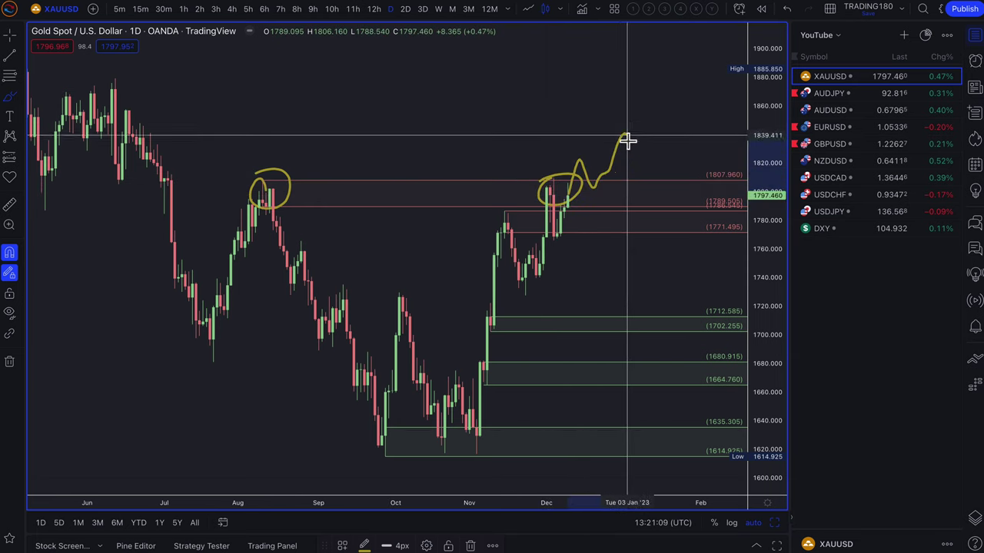
left_click_drag(627, 140, 649, 121)
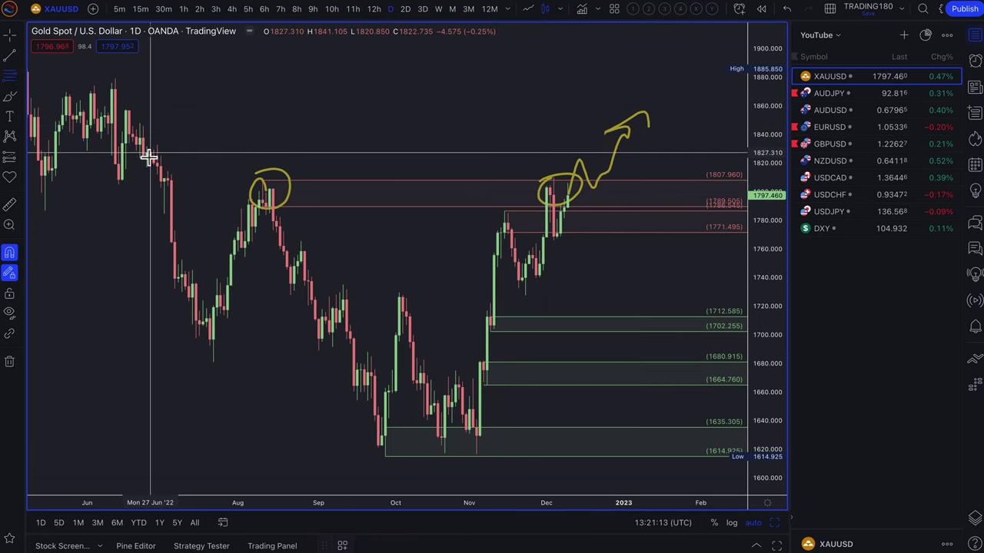
Mark gold's 1879.130–1822.680 supply zone from the 13 June high with a Fib Retracement.
left_click_drag(146, 121, 115, 80)
scroll(195, 108, "down", 4)
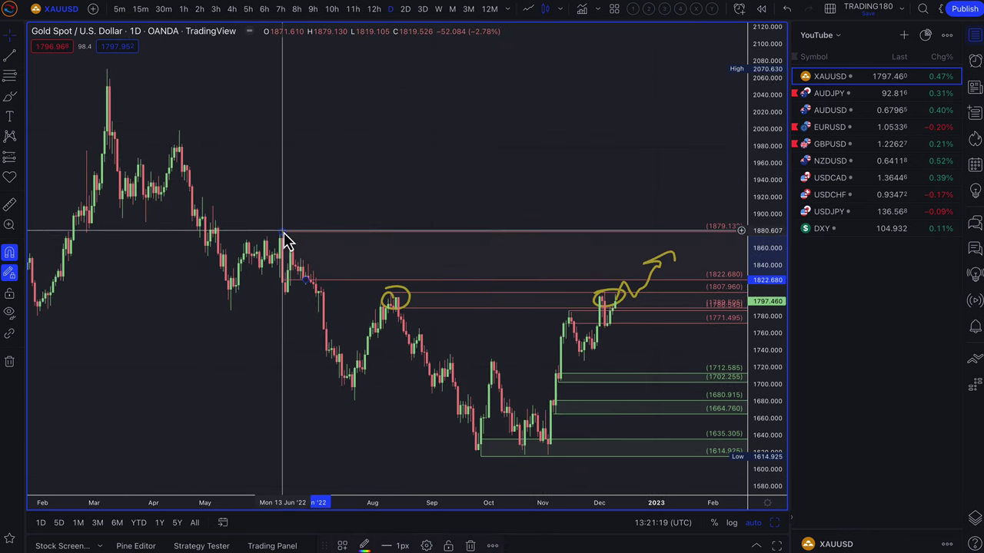
scroll(331, 235, "up", 3)
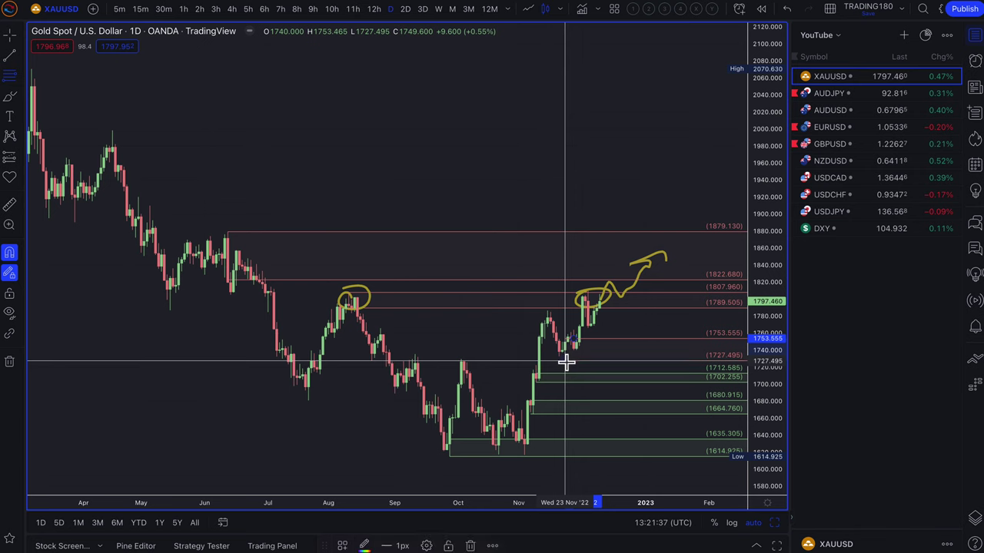
Mark gold's 1753.555–1727.495 zone from the 23 November low with the 2. DEMAND template and brush a dip-and-rebound arrow into it.
left_click(566, 361)
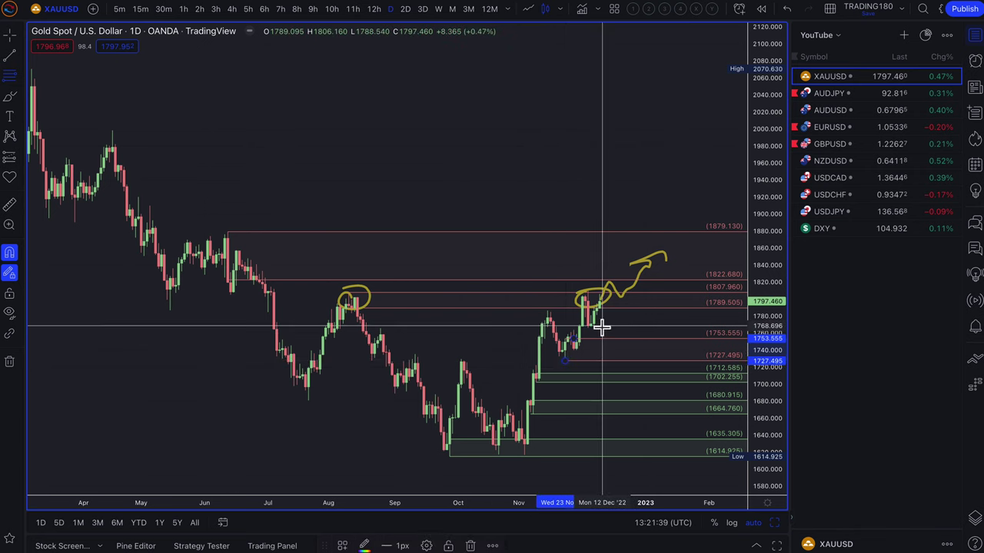
left_click(17, 98)
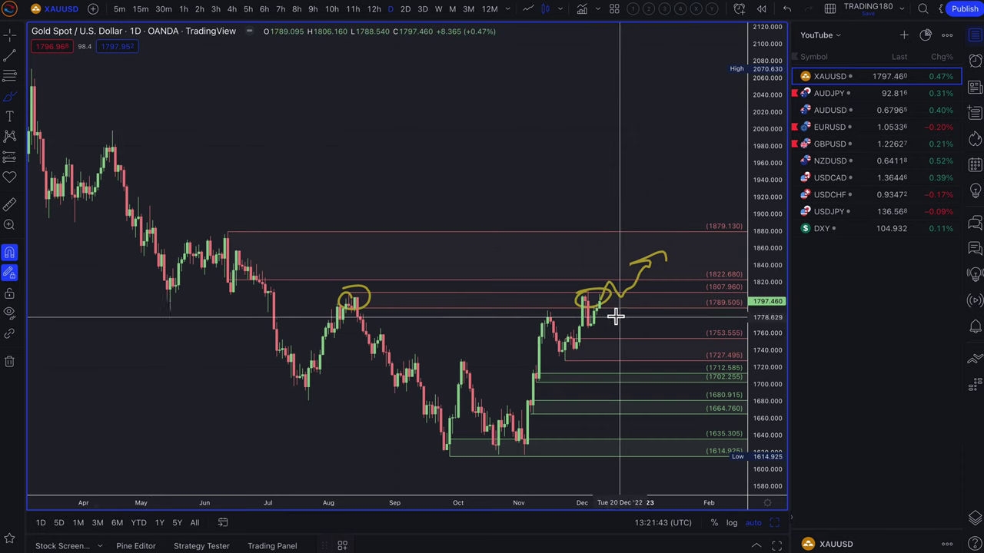
mouse_move(601, 302)
left_mouse_down()
mouse_move(626, 351)
mouse_move(683, 315)
left_mouse_up()
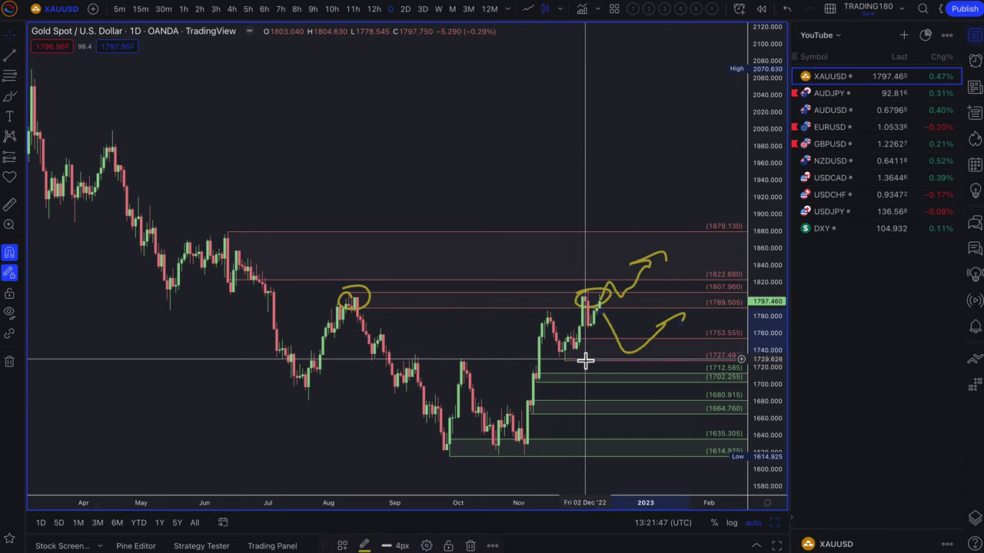
left_click(343, 546)
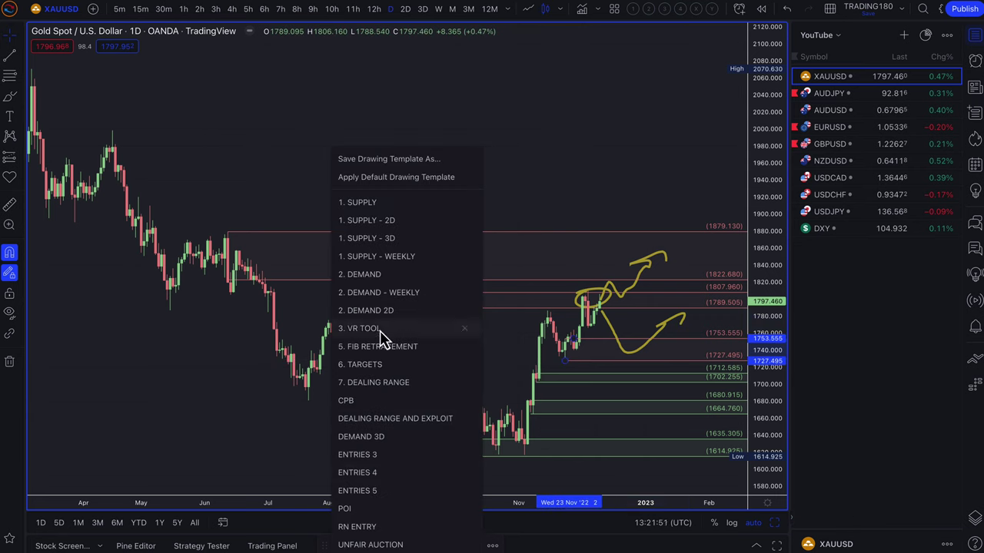
left_click(390, 274)
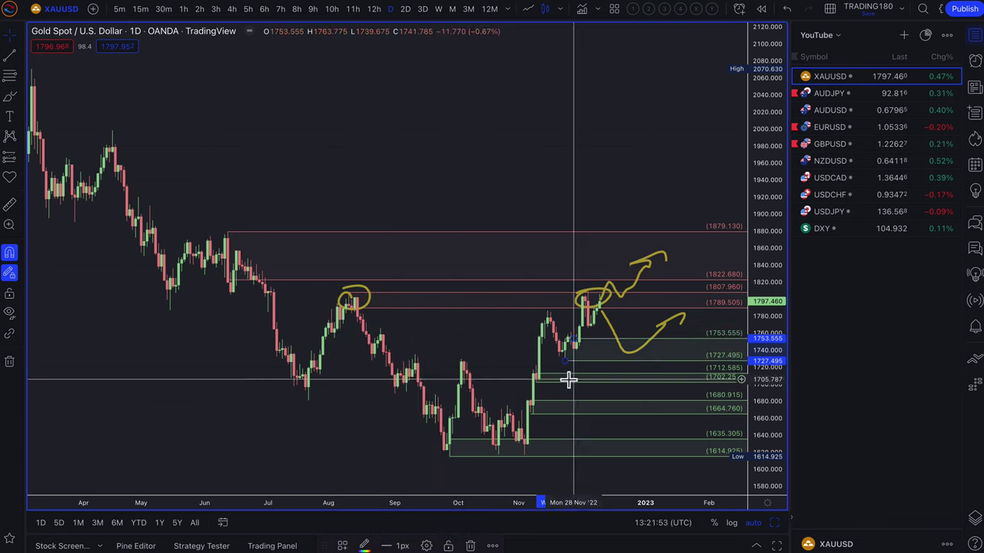
Brush circles around gold's three lower demand zones at about 1702, 1660 and 1620.
left_click(8, 98)
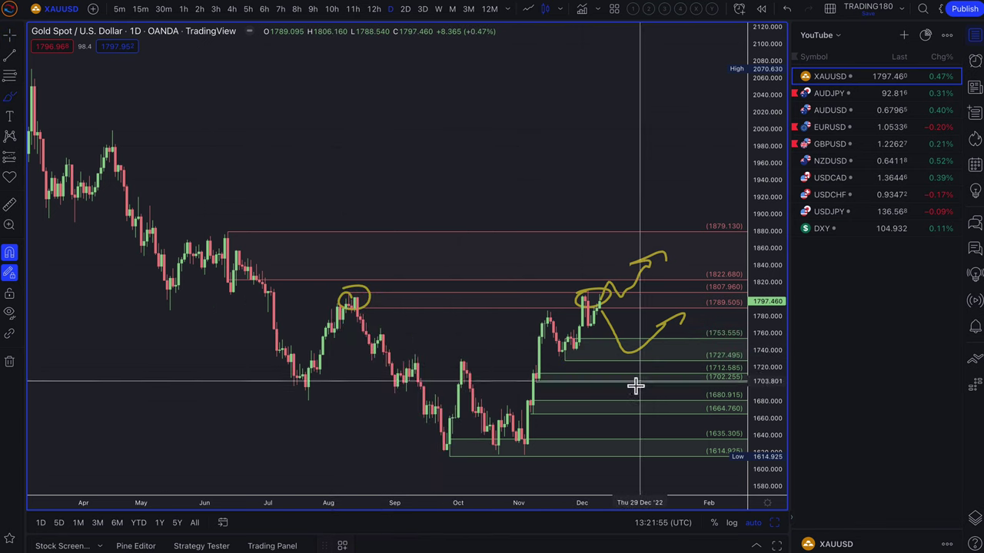
mouse_move(609, 394)
left_mouse_down()
mouse_move(634, 389)
mouse_move(615, 384)
mouse_move(643, 450)
mouse_move(623, 453)
left_mouse_up()
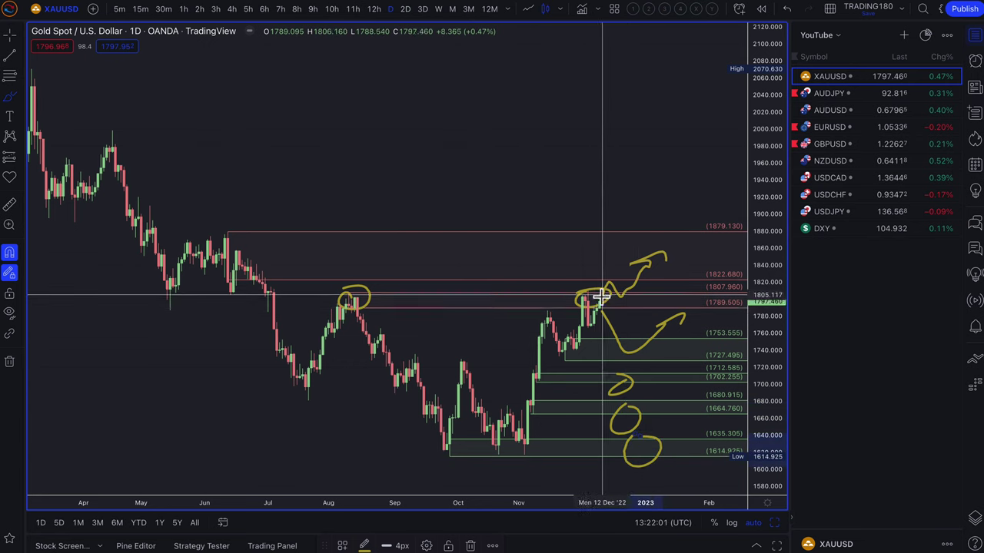
left_click(6, 80)
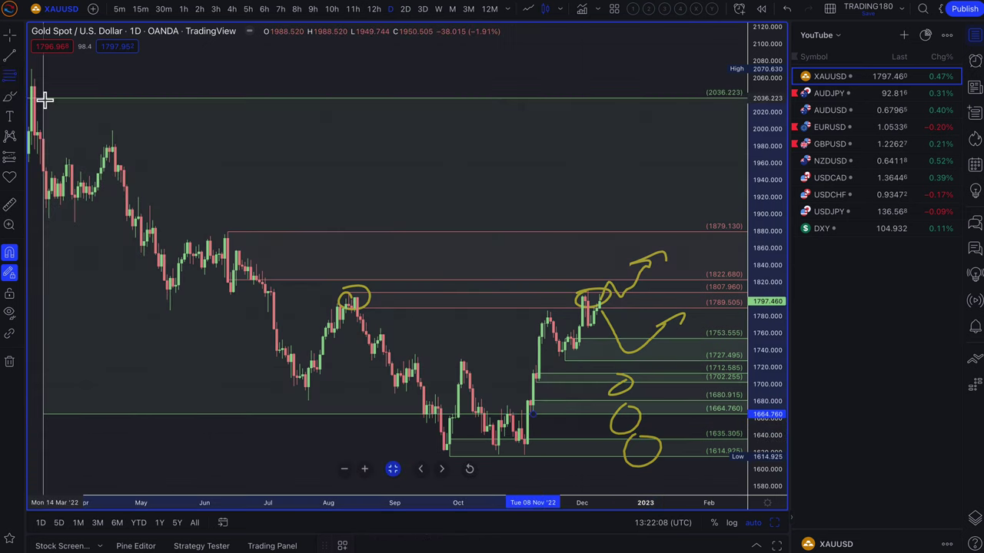
left_click(35, 89)
key("Delete")
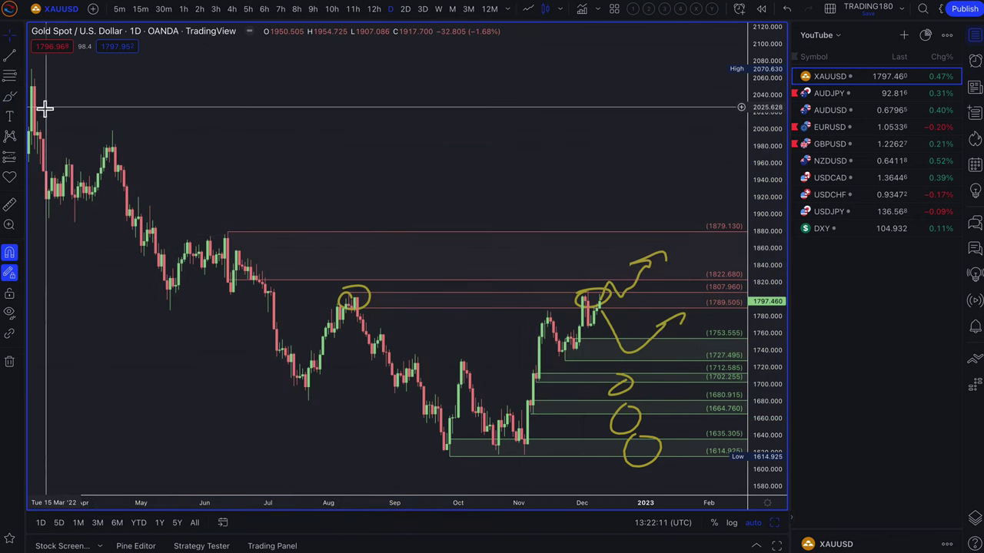
Brush a line from the circled range low to the December high, re-circle both highs, and draw a rebound arrow from about 1740–1702.
mouse_move(530, 446)
left_mouse_down()
mouse_move(496, 448)
mouse_move(524, 458)
mouse_move(588, 290)
mouse_move(604, 297)
left_mouse_up()
left_click_drag(362, 292, 354, 296)
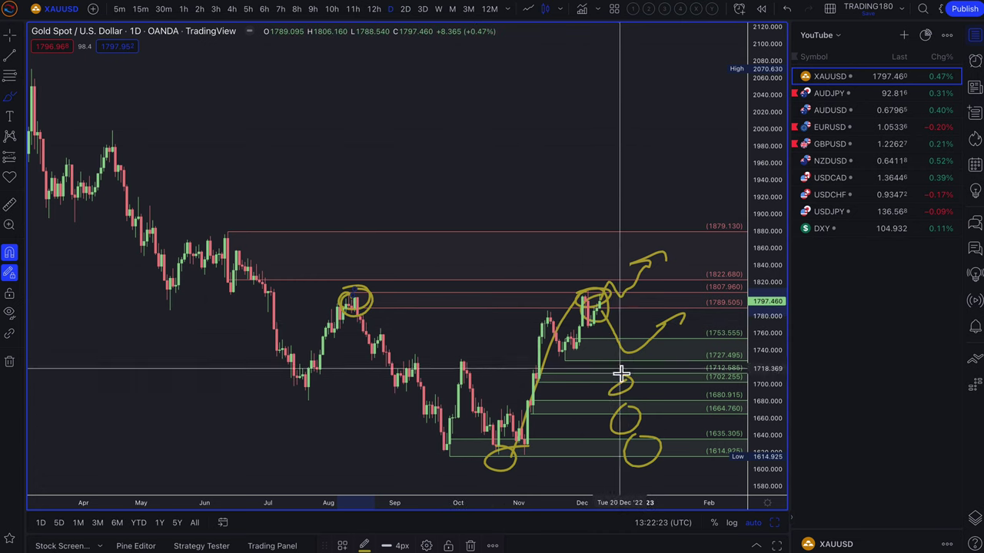
mouse_move(619, 356)
left_mouse_down()
mouse_move(636, 360)
mouse_move(694, 294)
left_mouse_up()
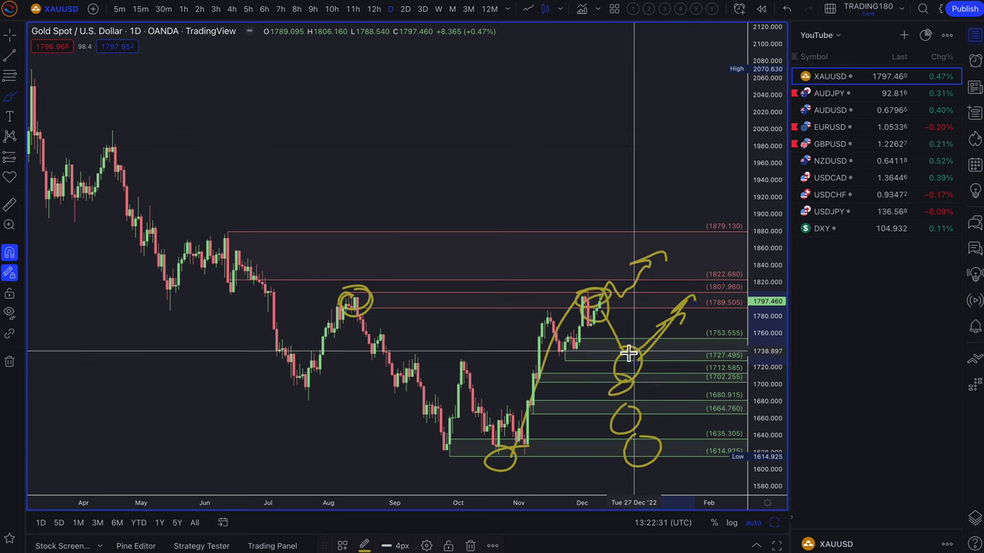
Brush additional circles over the 1635.305–1614.925 and 1680.915–1664.760 demand zones.
scroll(613, 357, "up", 1)
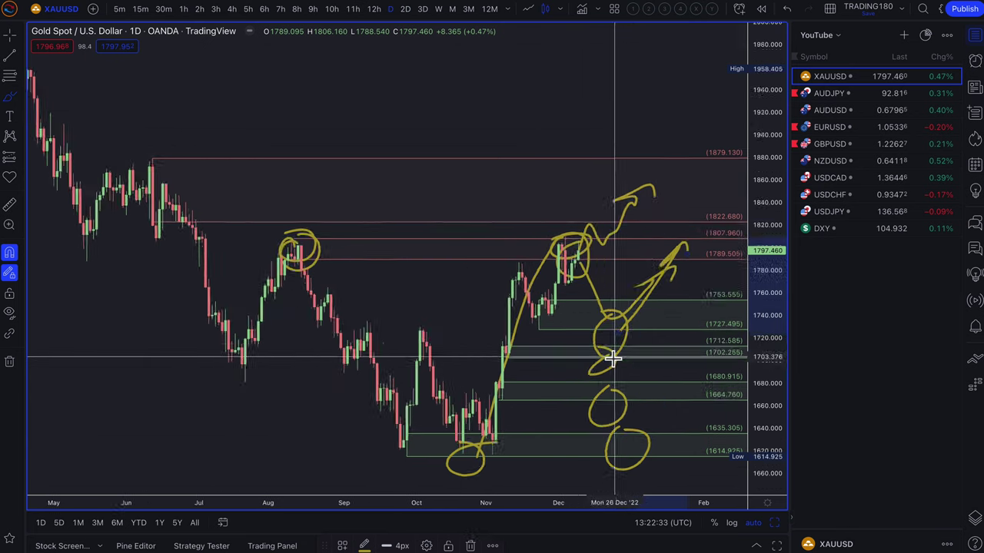
scroll(613, 358, "up", 2)
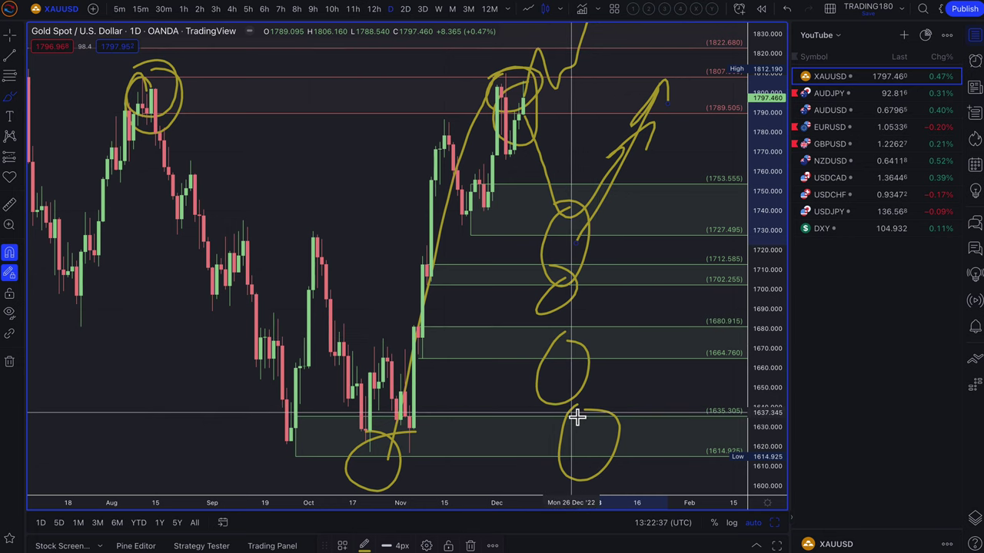
mouse_move(589, 402)
left_mouse_down()
mouse_move(541, 454)
mouse_move(566, 400)
left_mouse_up()
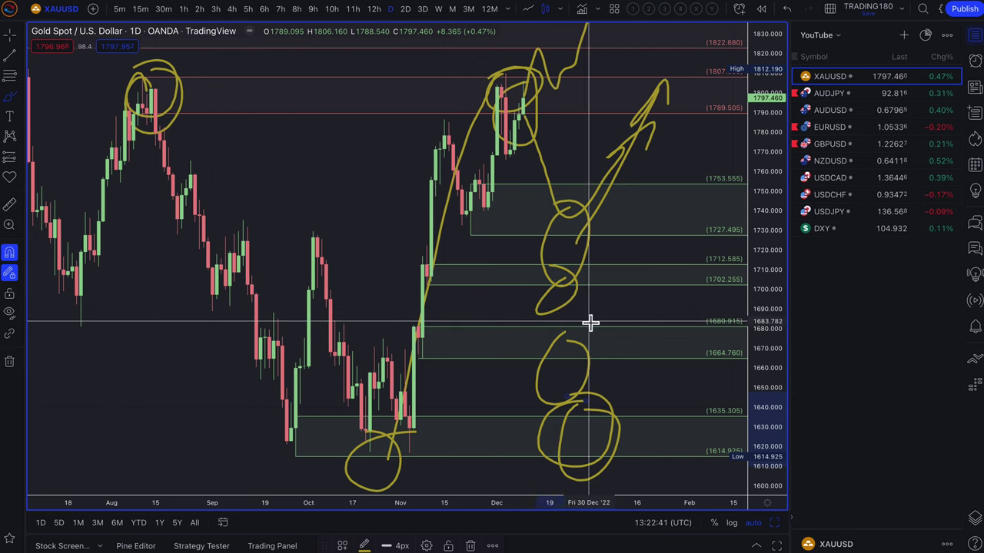
mouse_move(589, 323)
left_mouse_down()
mouse_move(593, 363)
mouse_move(601, 338)
left_mouse_up()
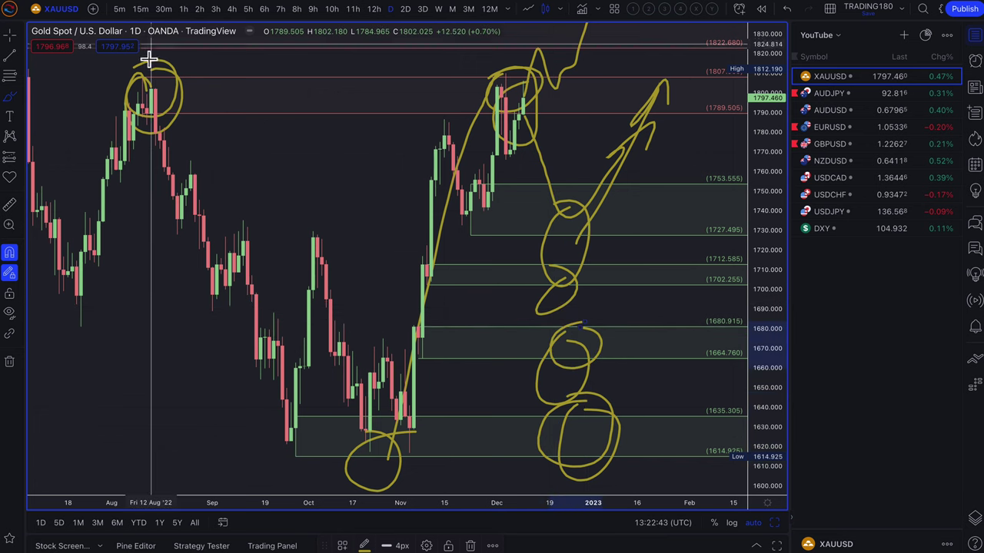
Brush the August-to-December swing path and lines along gold's range high, range low and midpoint near 1705.
mouse_move(140, 86)
left_mouse_down()
mouse_move(114, 84)
mouse_move(127, 130)
mouse_move(154, 115)
mouse_move(257, 424)
mouse_move(425, 143)
mouse_move(453, 115)
mouse_move(494, 102)
left_mouse_up()
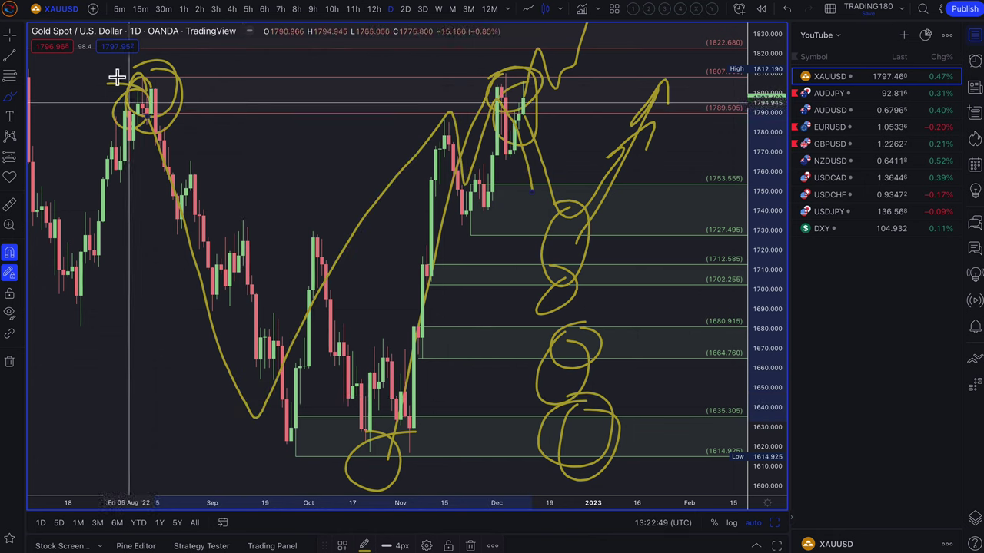
left_click_drag(114, 77, 650, 44)
left_click_drag(155, 464, 674, 468)
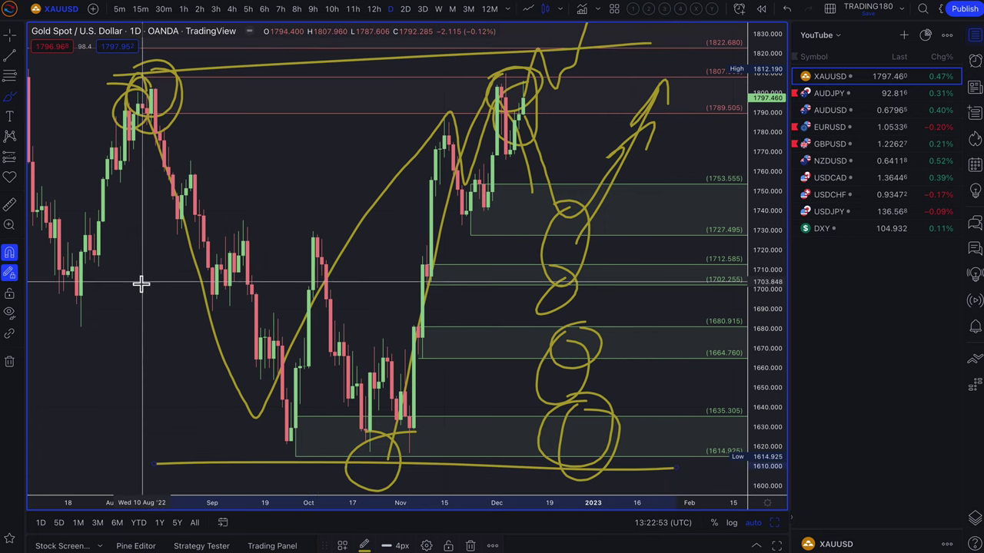
left_click_drag(140, 281, 703, 273)
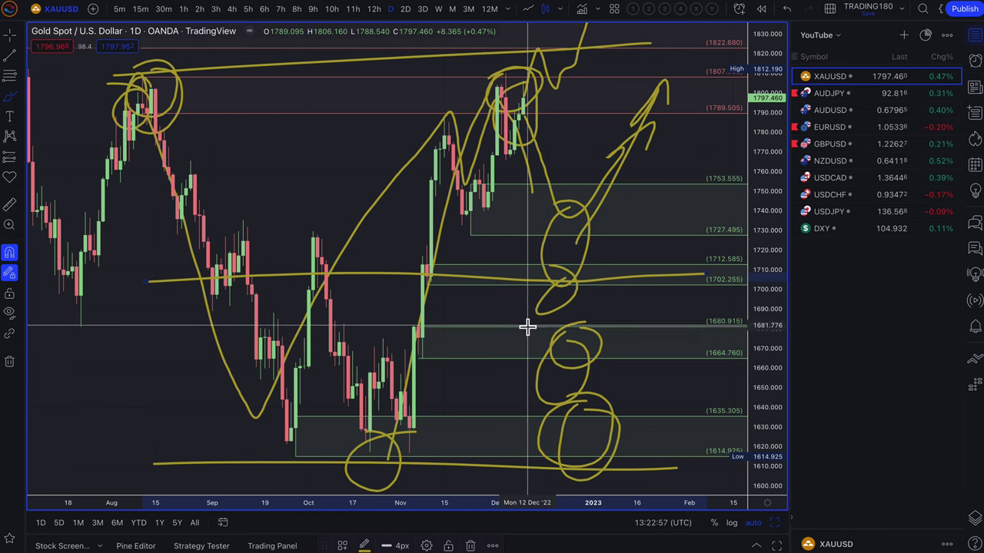
Brush a falling arrow from just below the range midline to the range low near 1610 and circle its end.
mouse_move(522, 294)
left_mouse_down()
mouse_move(527, 455)
mouse_move(500, 459)
mouse_move(512, 441)
left_mouse_up()
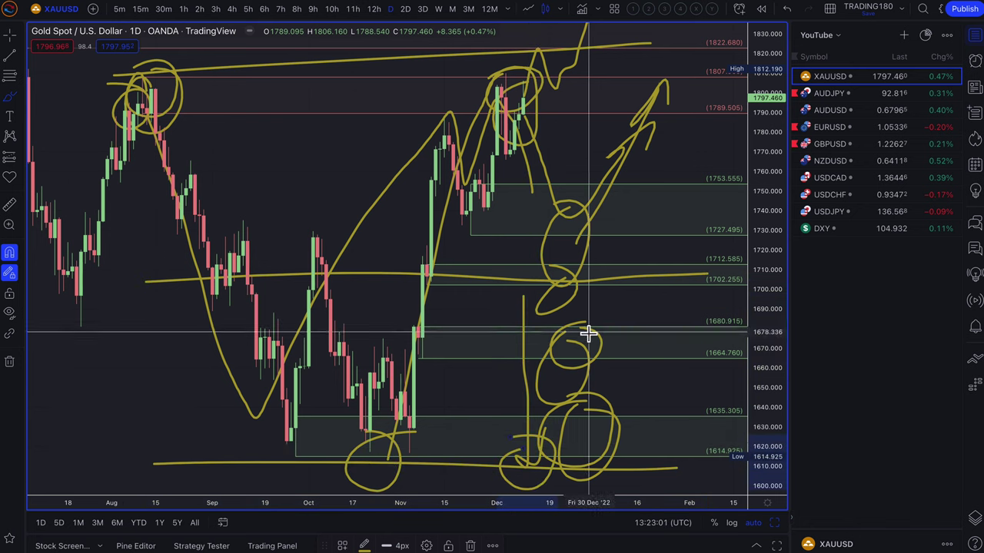
scroll(464, 266, "down", 3)
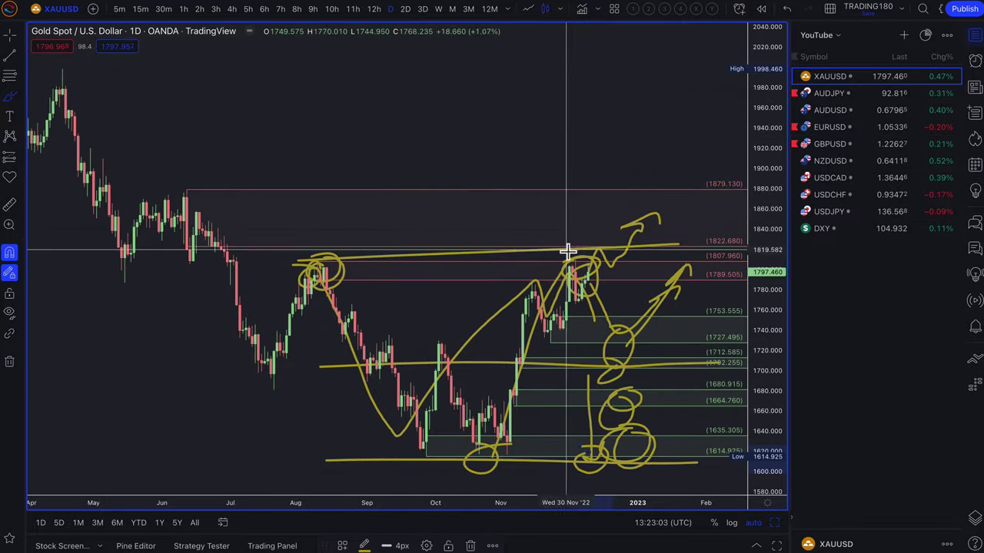